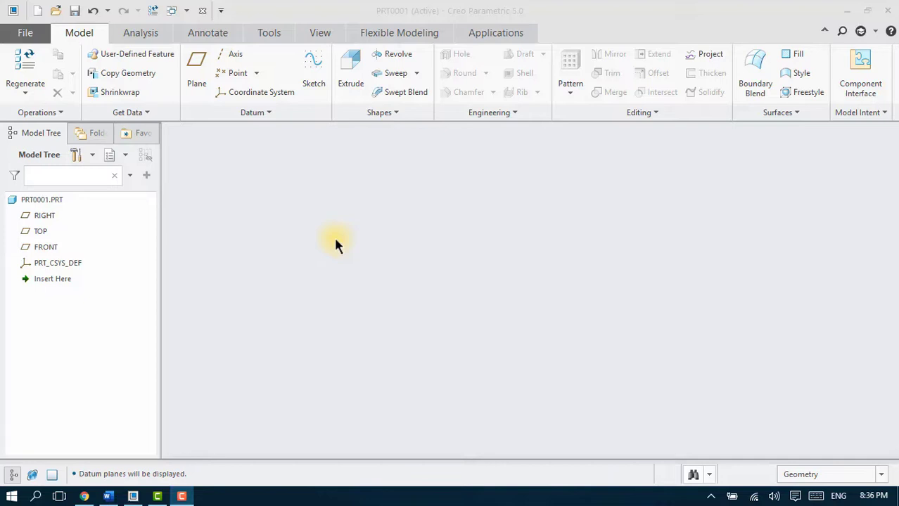
Show the new part PRT0001 with its RIGHT, TOP, FRONT datum planes and PRT_CSYS_DEF displayed
left_click(336, 240)
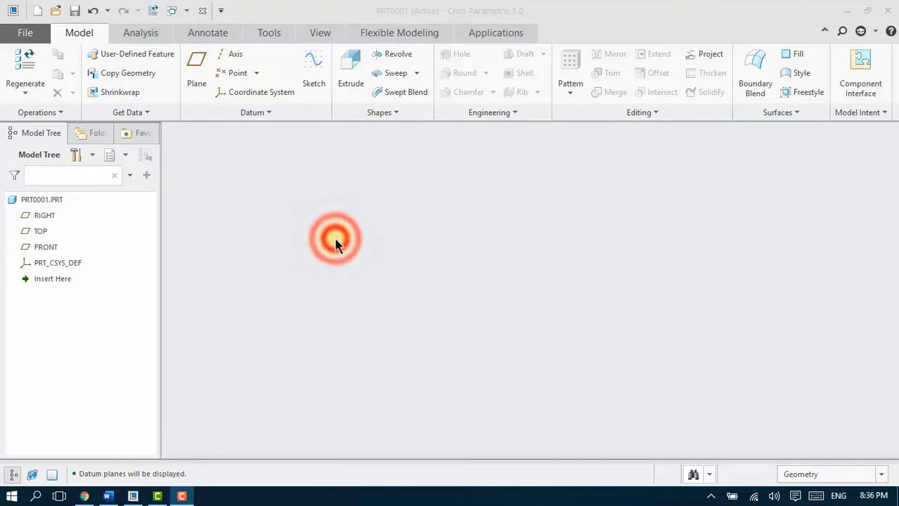
right_click(668, 223)
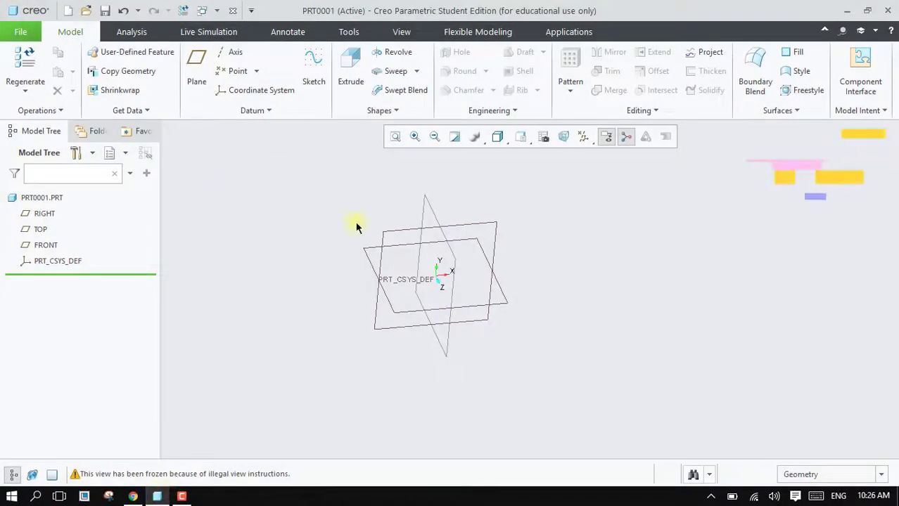
Extrude a rectangle sketched on FRONT to depth 10 to form the plate
left_click(355, 69)
left_click(477, 224)
left_click(564, 136)
left_click(242, 71)
left_click(332, 177)
left_click(783, 407)
left_click(673, 71)
double_click(154, 66)
type("10")
left_click(575, 76)
mouse_move(240, 279)
middle_mouse_down()
mouse_move(543, 177)
mouse_move(297, 176)
middle_mouse_up()
Extrude a circle on the plate's front face 50 long as a peg near the top-left corner
left_click(348, 67)
left_click(391, 254)
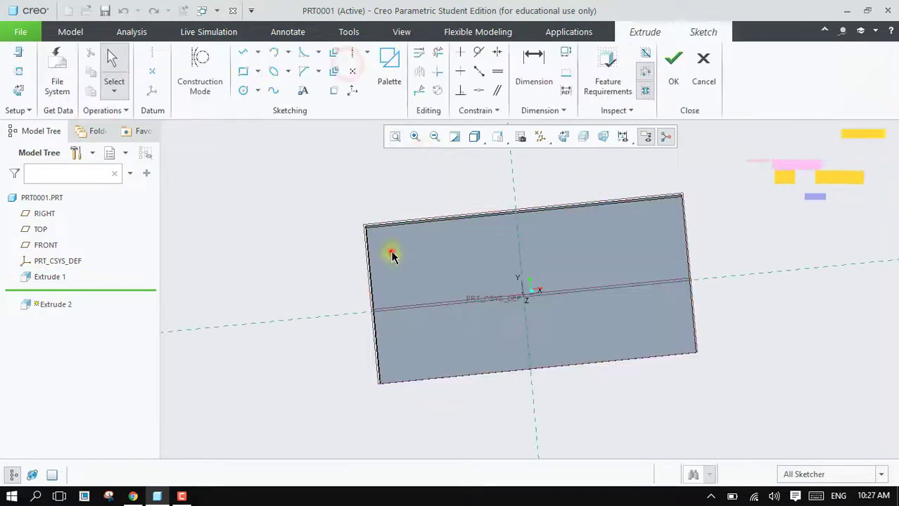
left_click(562, 137)
left_click(243, 90)
left_click(388, 230)
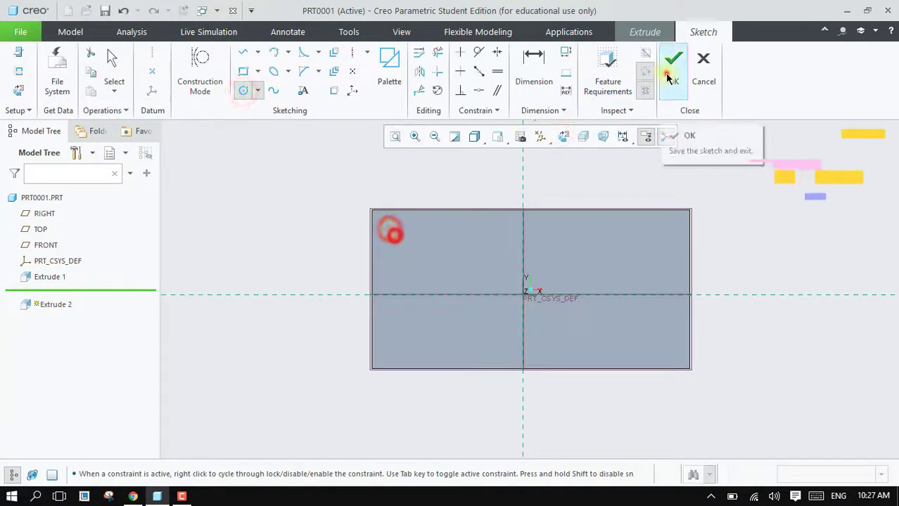
left_click(670, 78)
type("50")
key("Return")
left_click(577, 95)
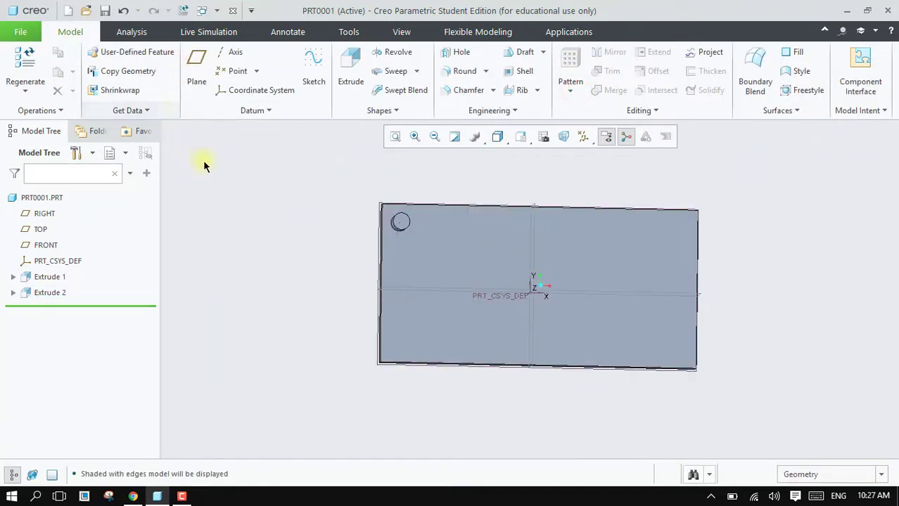
Select the peg feature Extrude 2 and start a Pattern showing its 332.01 and 165.11 offsets
middle_click_drag(281, 237, 303, 234)
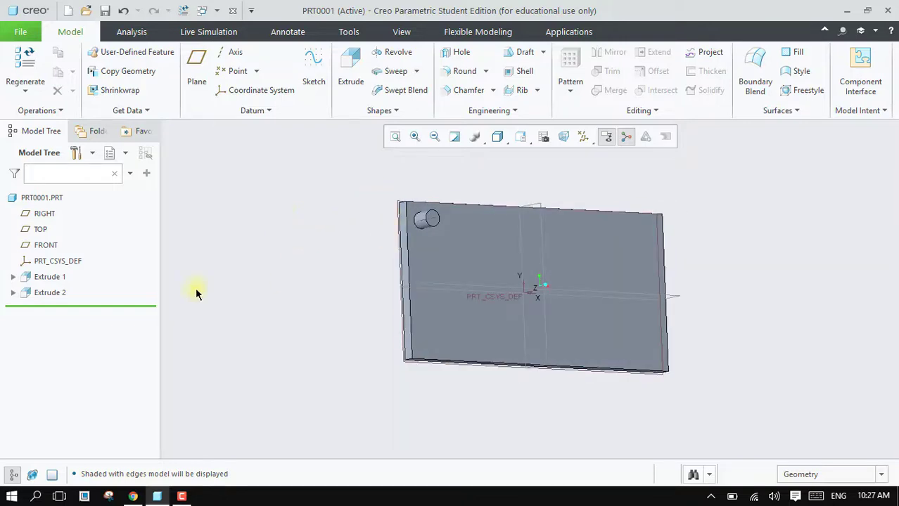
left_click(56, 294)
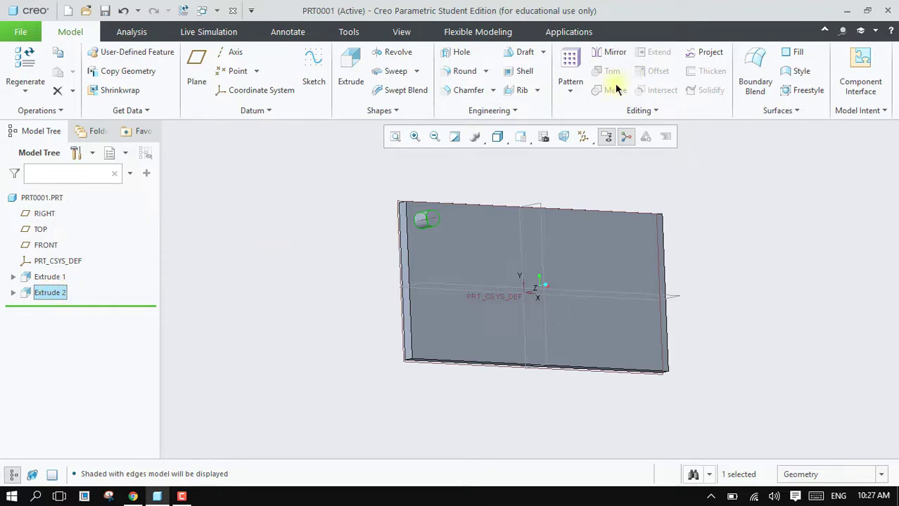
left_click(570, 60)
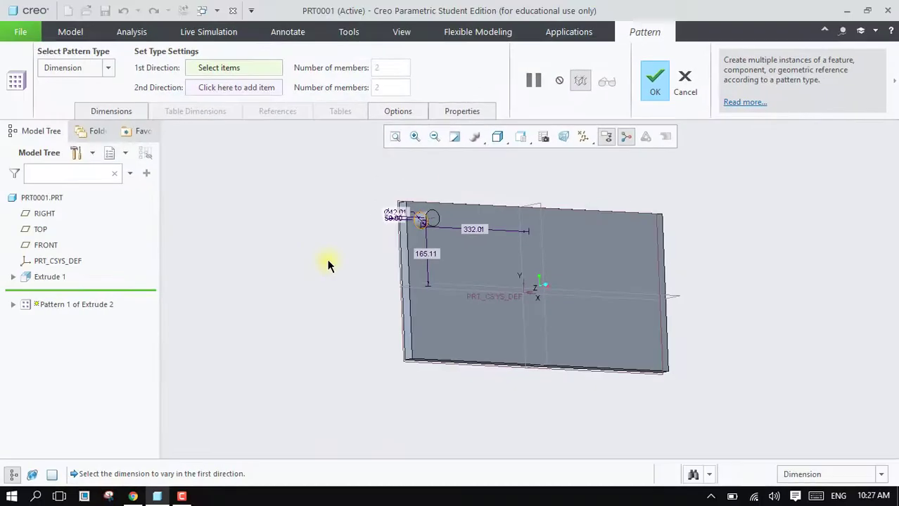
Pick the 332.01 dimension as the pattern's first direction
middle_click_drag(327, 265, 311, 266)
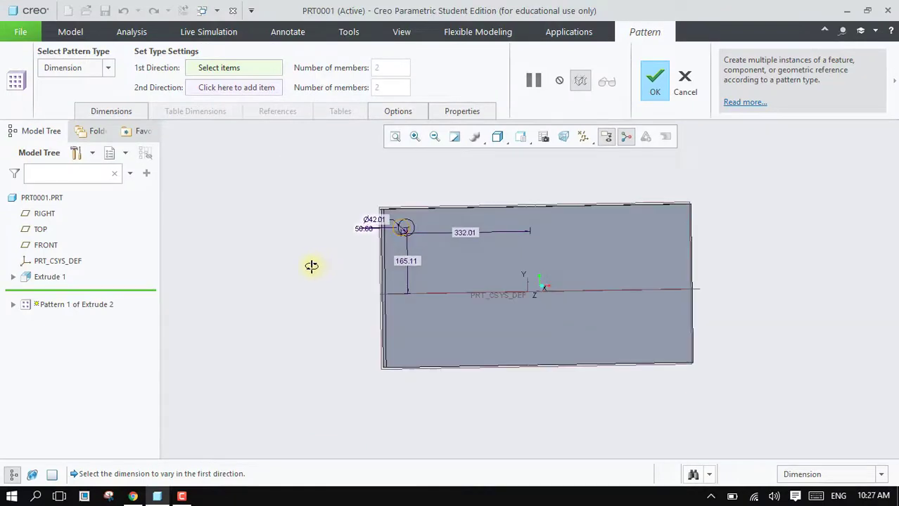
scroll(525, 235, "down", 2)
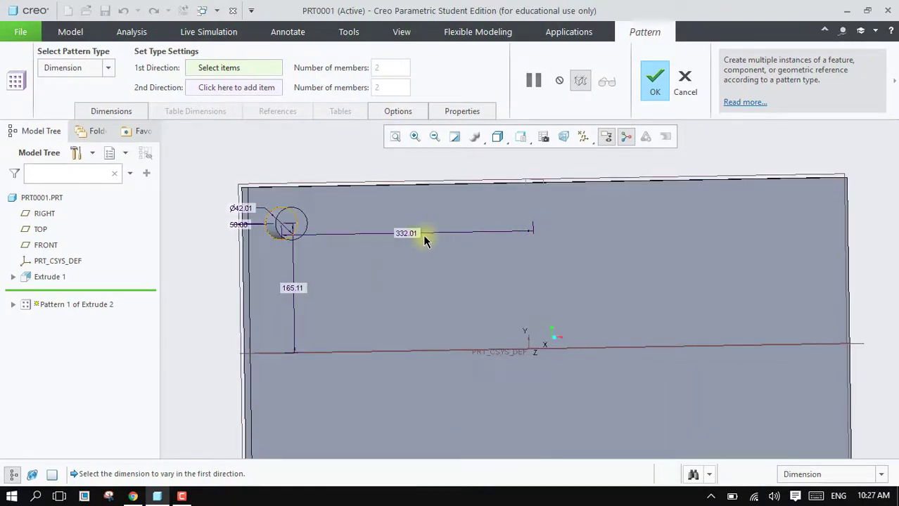
scroll(411, 314, "down", 1)
scroll(409, 309, "up", 3)
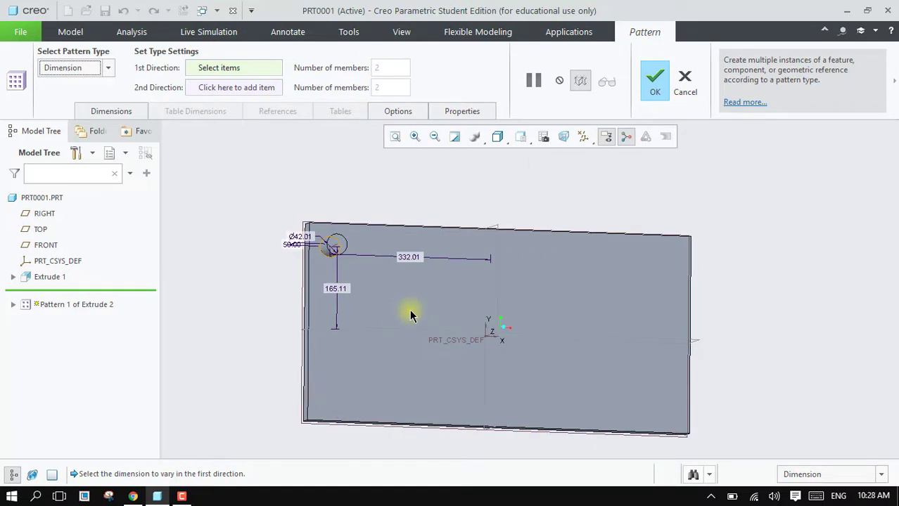
left_click(410, 258)
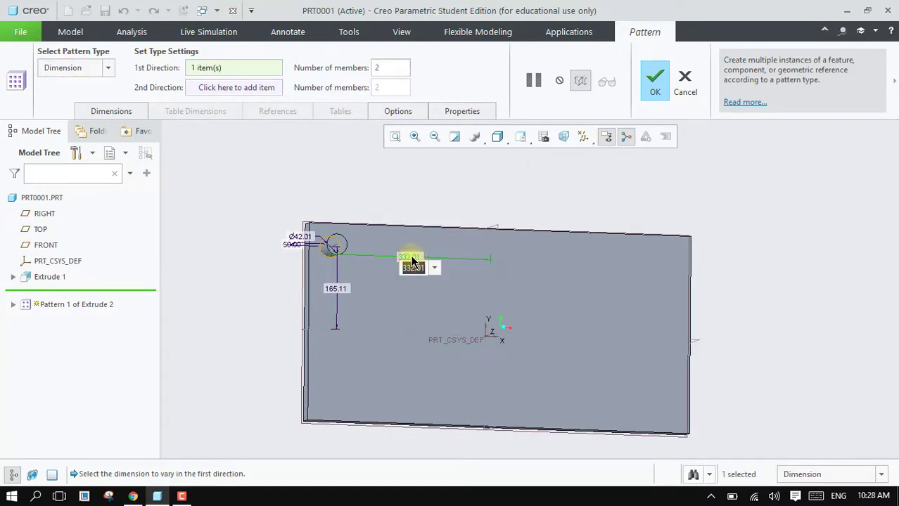
left_click(411, 259)
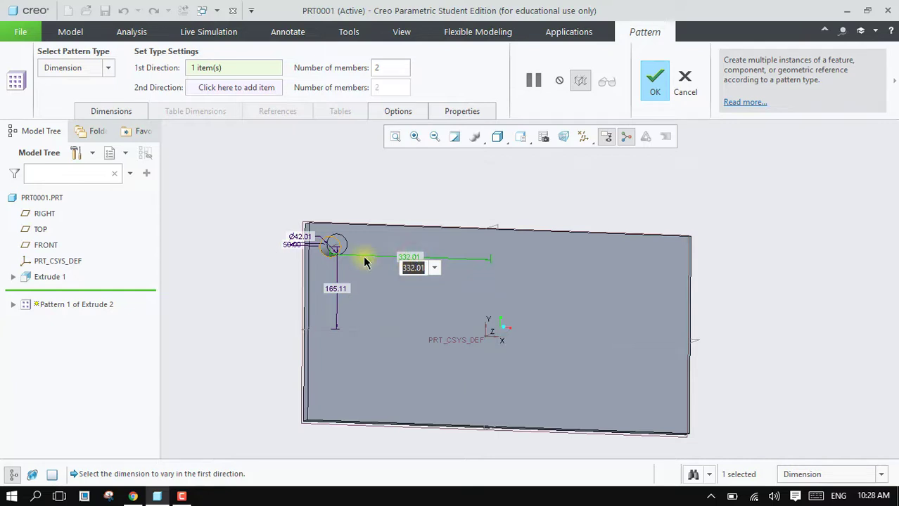
left_click(401, 256)
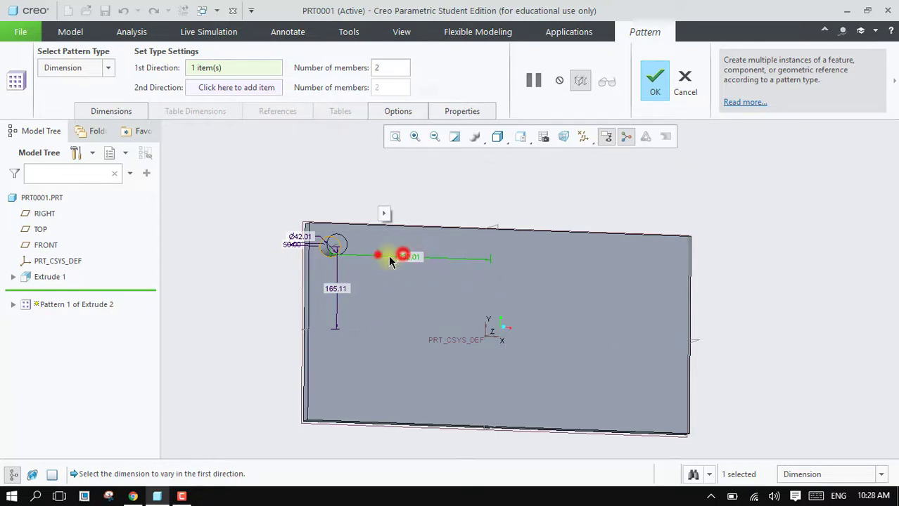
Set the d91 first-direction increment to -100.00 in the Dimensions panel
scroll(412, 261, "up", 3)
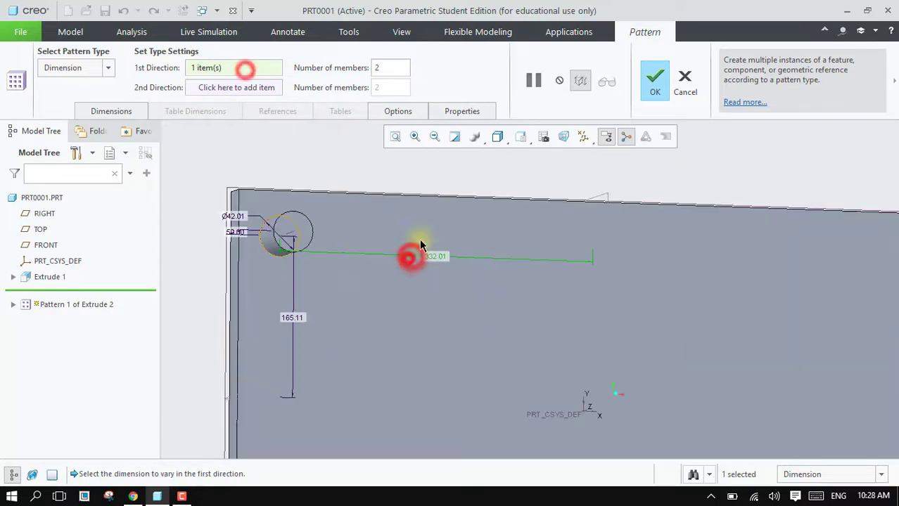
left_click(131, 114)
left_click(130, 172)
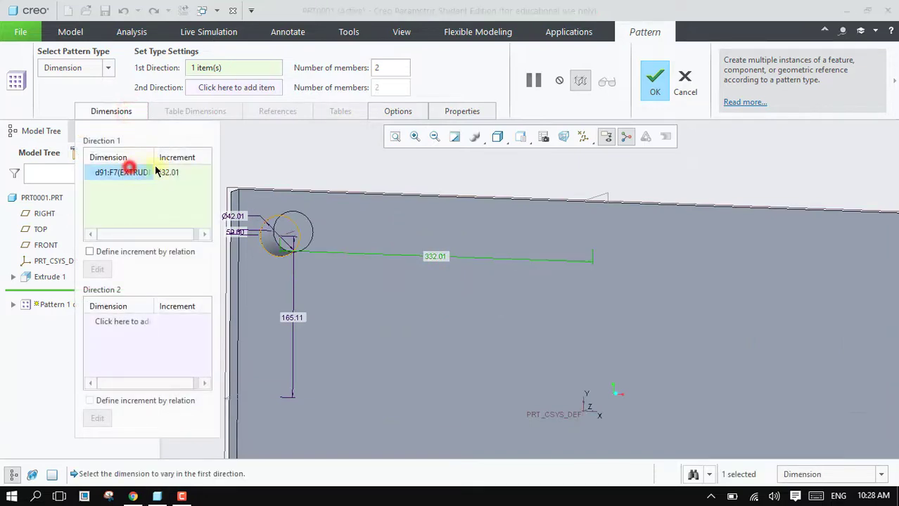
left_click(168, 173)
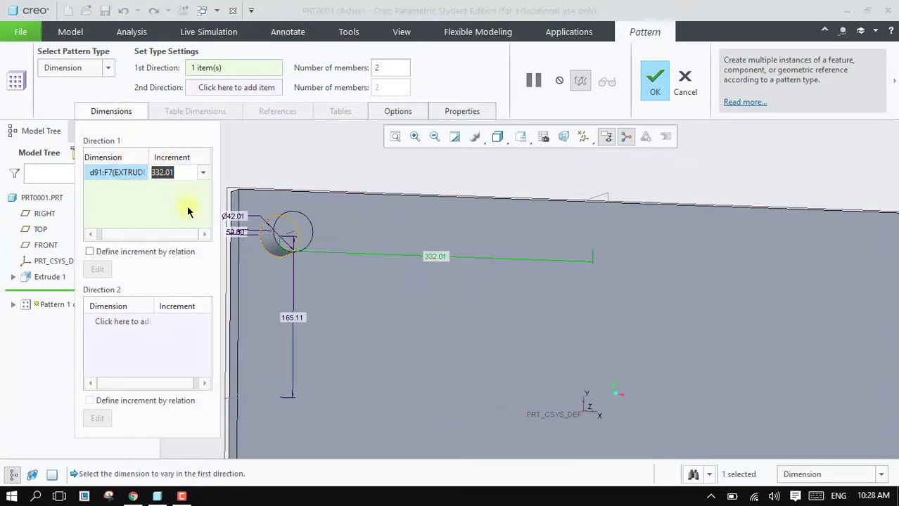
type("100")
key("Return")
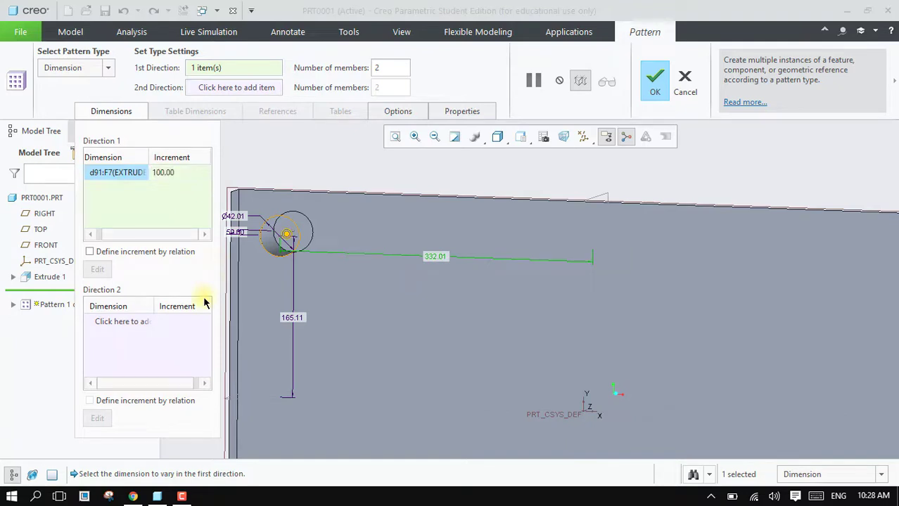
scroll(282, 255, "up", 3)
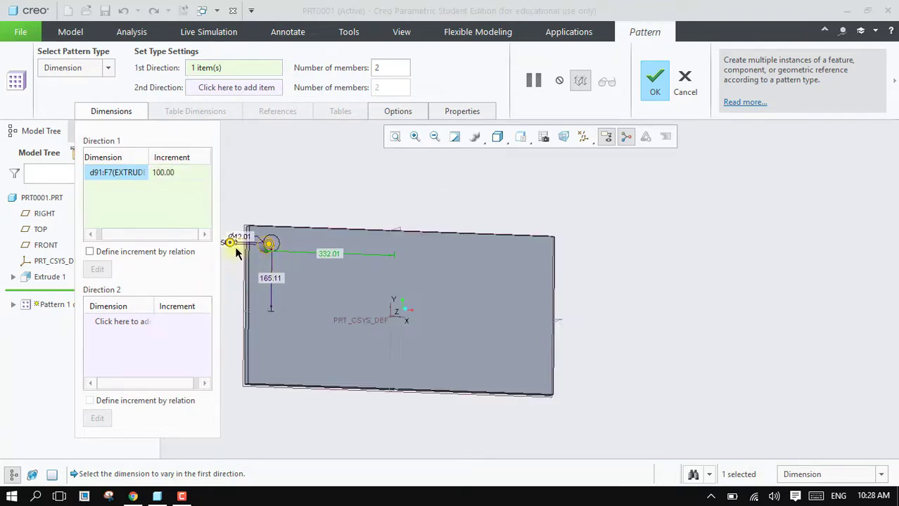
left_click(392, 139)
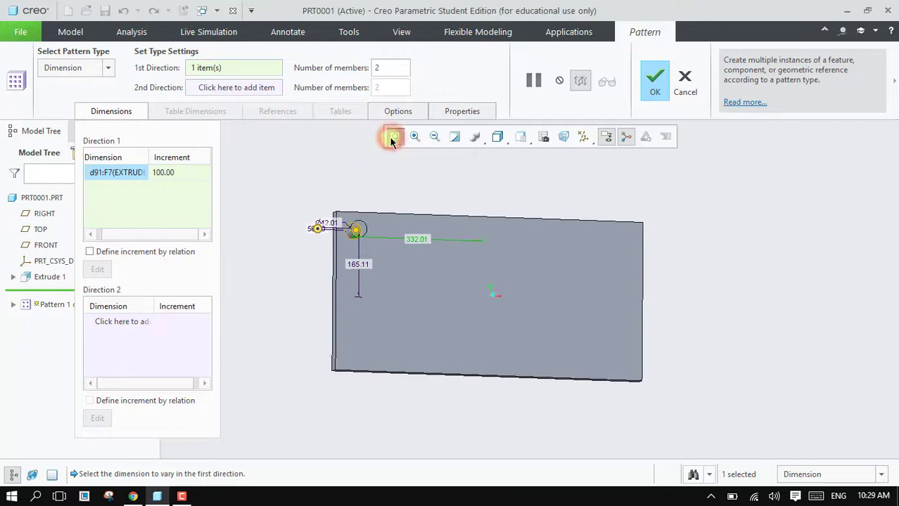
scroll(403, 216, "down", 2)
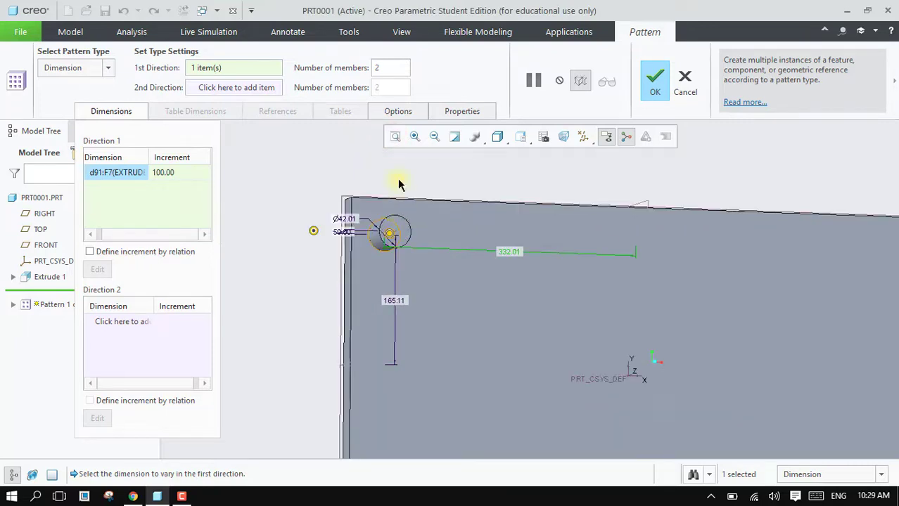
left_click(154, 172)
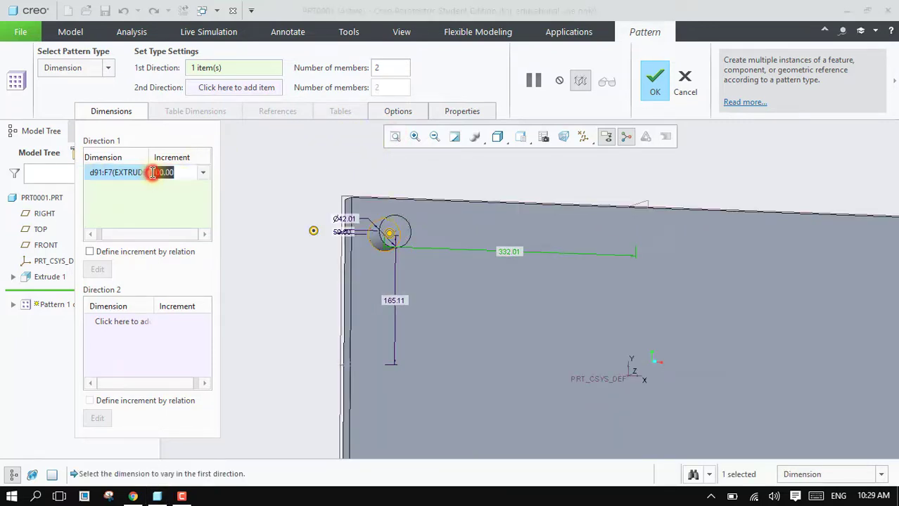
type("-")
key("Return")
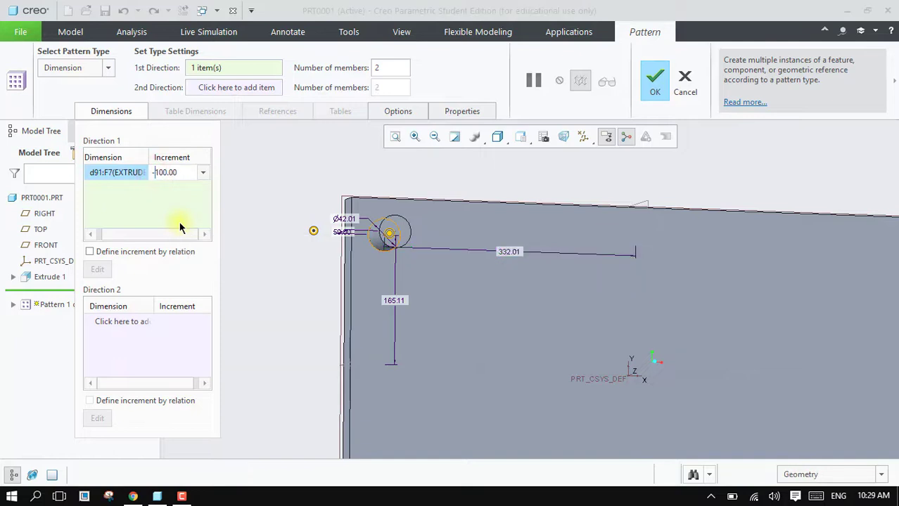
left_click(179, 222)
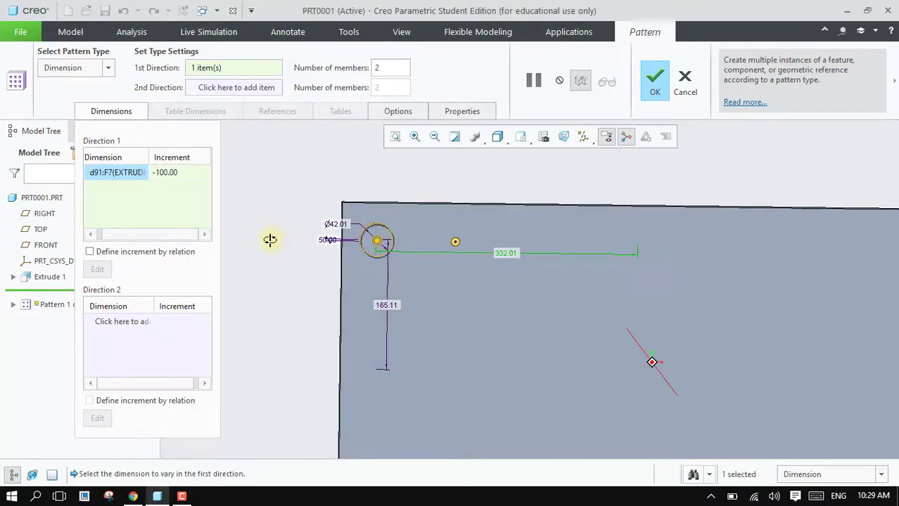
left_click(262, 202)
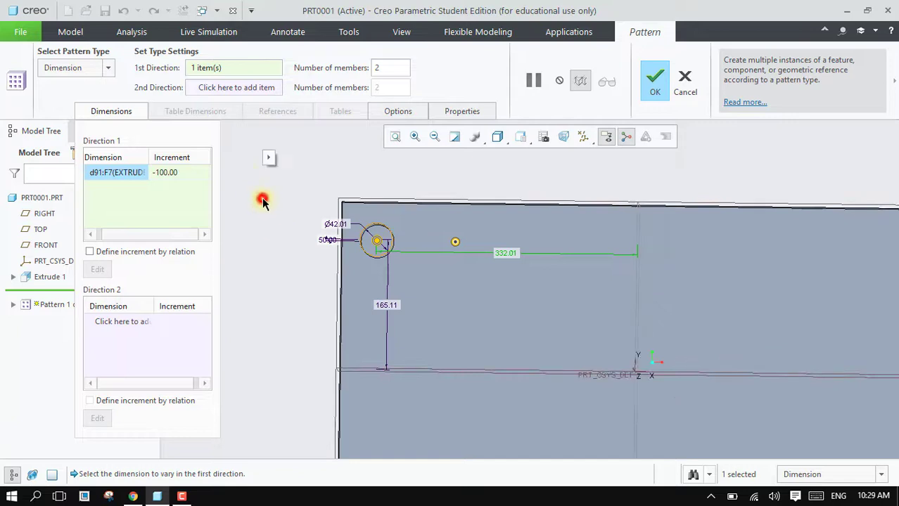
left_click(107, 111)
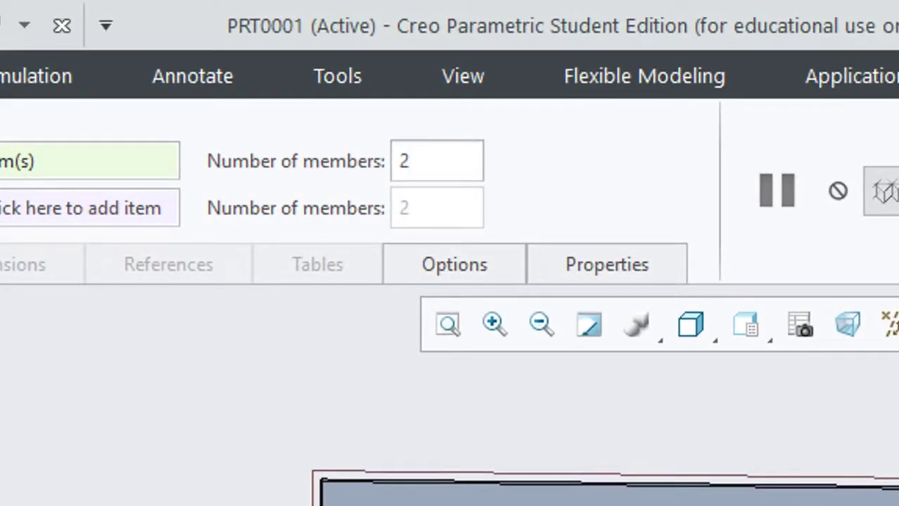
Set 8 members in the first direction and finish the peg row along the top edge
left_click(424, 162)
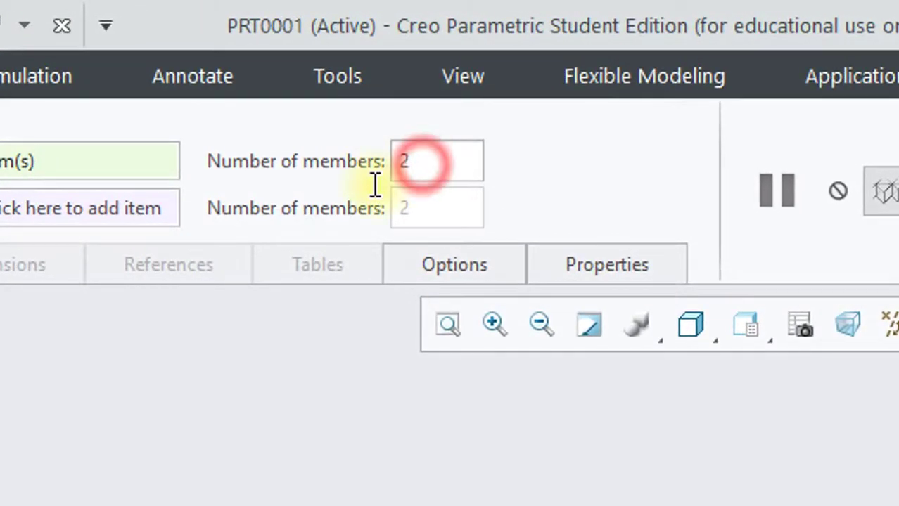
key("BackSpace")
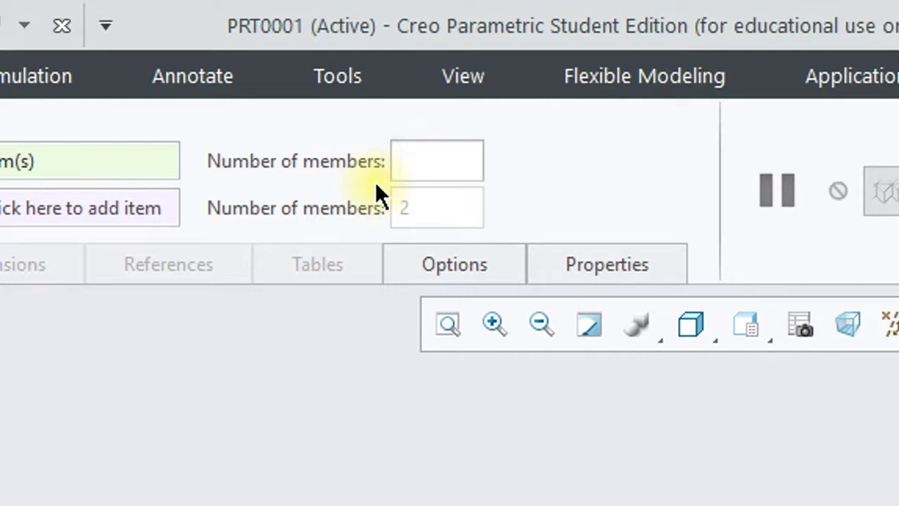
type("8")
key("Return")
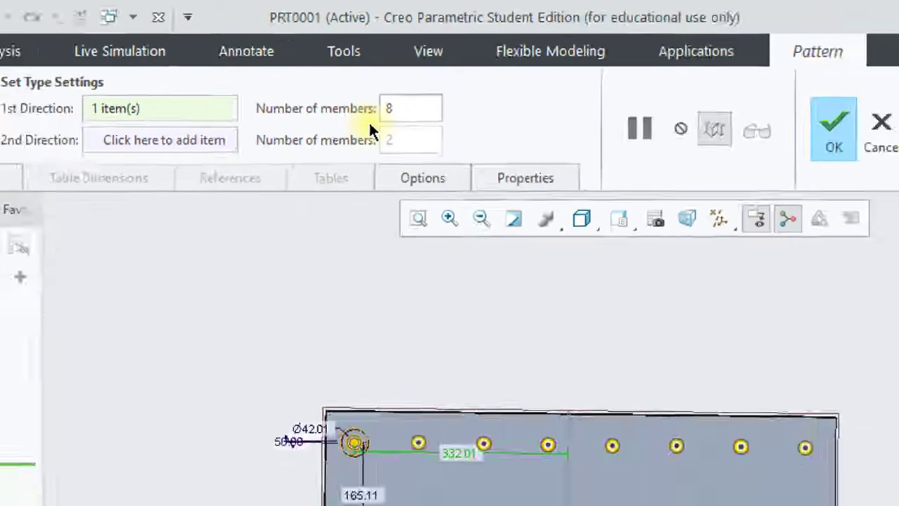
mouse_move(282, 347)
middle_mouse_down()
mouse_move(287, 354)
mouse_move(280, 321)
mouse_move(299, 309)
mouse_move(281, 340)
middle_mouse_up()
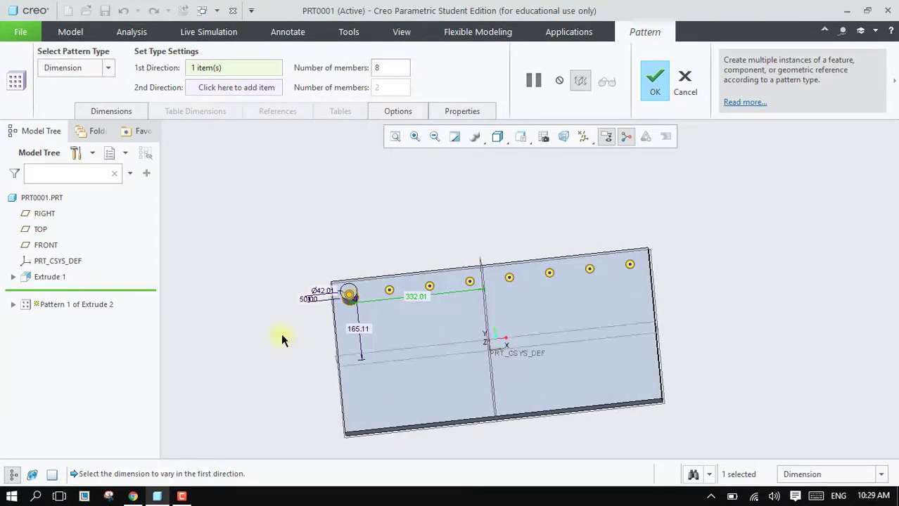
left_click(656, 83)
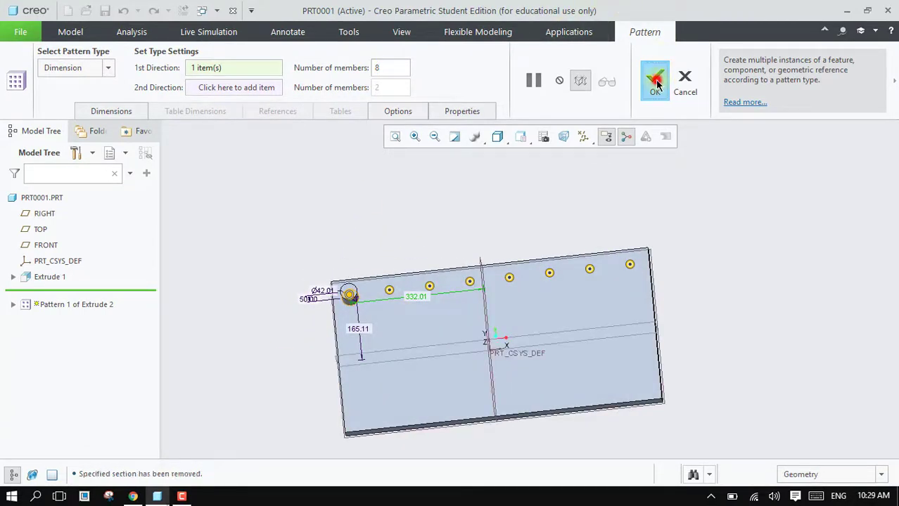
mouse_move(706, 188)
middle_mouse_down()
mouse_move(728, 160)
mouse_move(676, 223)
mouse_move(699, 245)
mouse_move(684, 205)
mouse_move(700, 244)
middle_mouse_up()
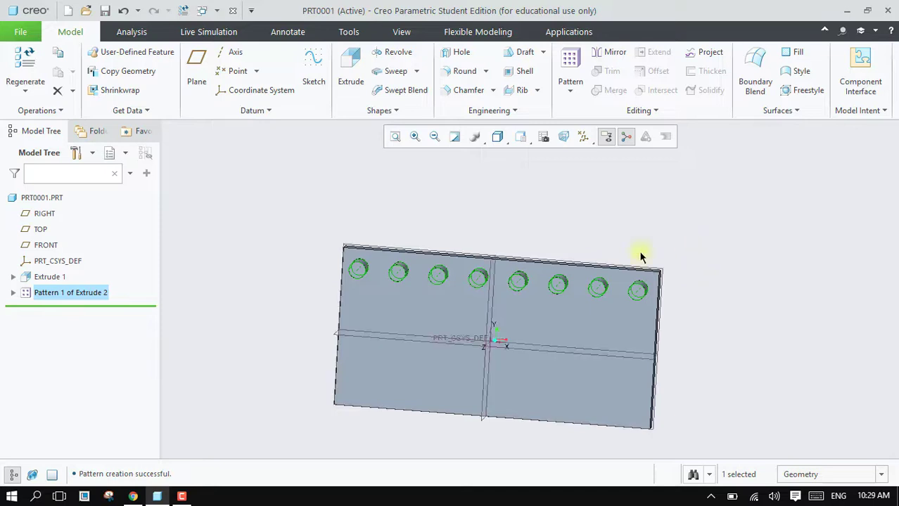
Redefine Pattern 1 to exclude the fourth and fifth pegs and finish it
right_click(82, 295)
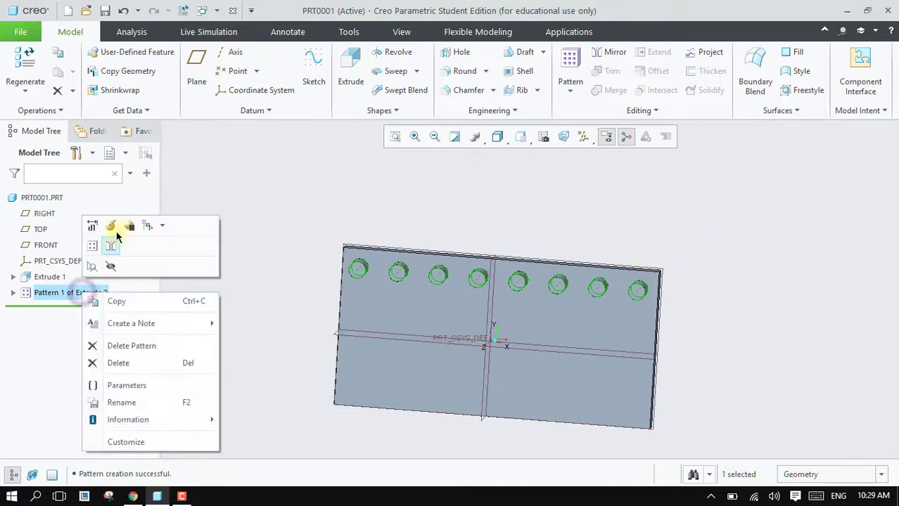
left_click(115, 225)
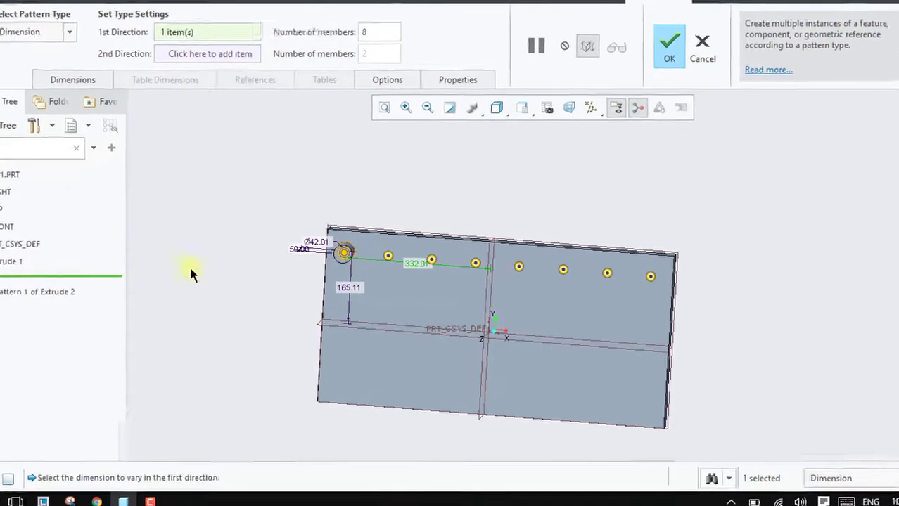
middle_click_drag(227, 286, 241, 293)
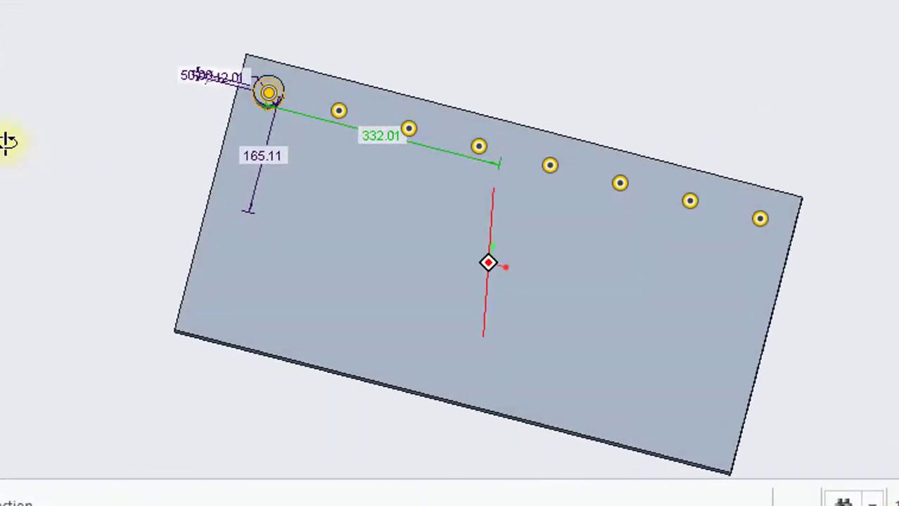
middle_click_drag(86, 209, 7, 144)
left_click(479, 147)
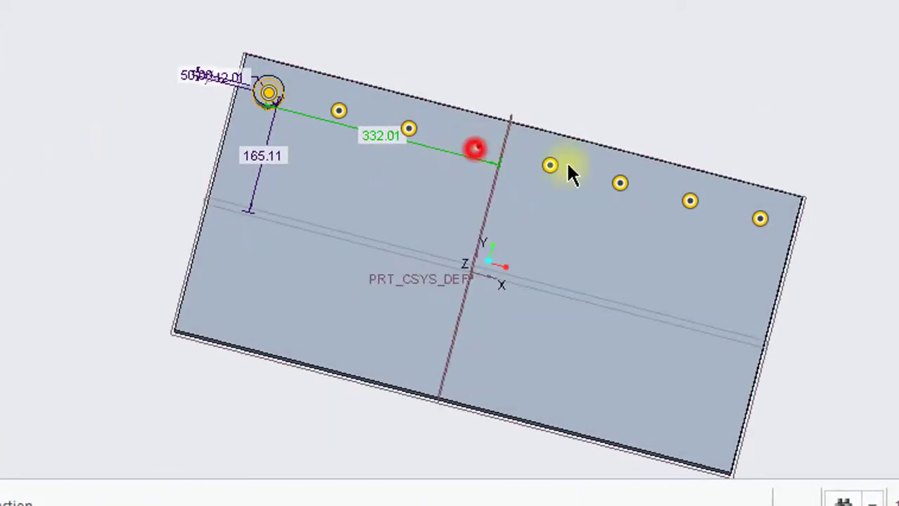
left_click(550, 168)
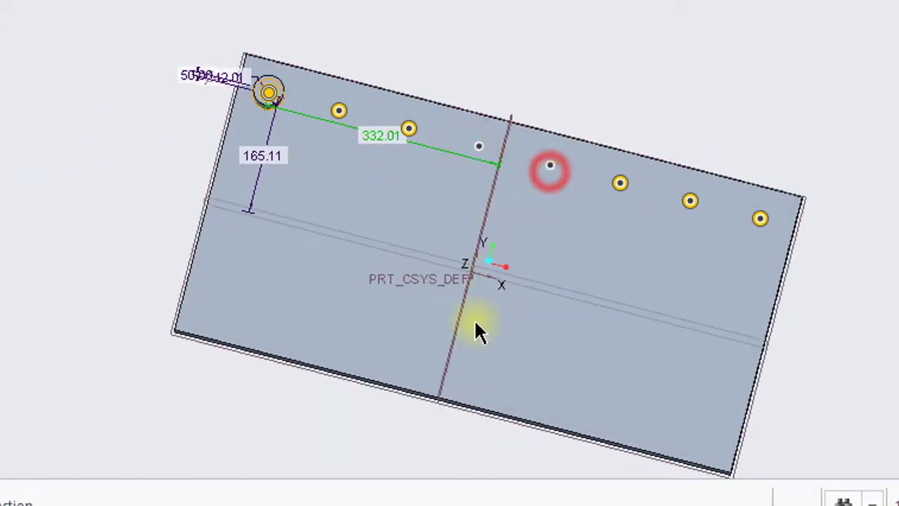
scroll(480, 154, "up", 2)
scroll(478, 163, "up", 2)
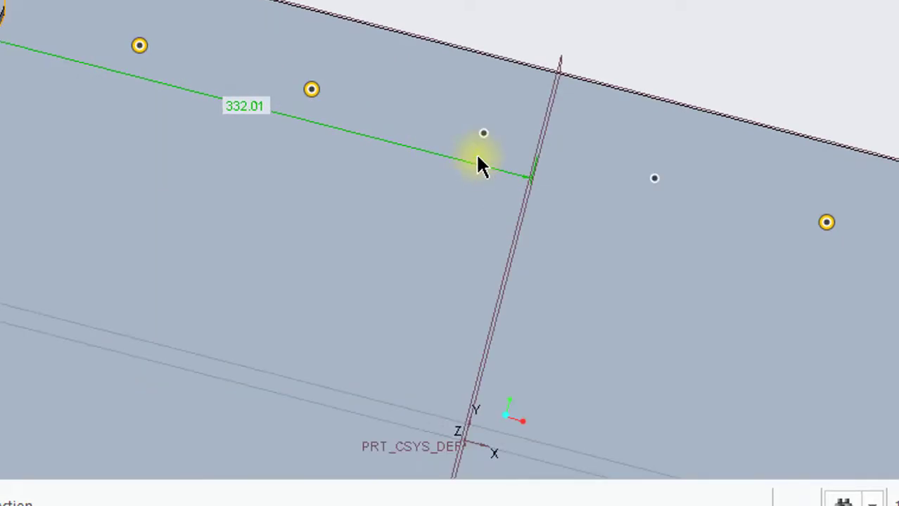
scroll(481, 162, "down", 1)
left_click(483, 139)
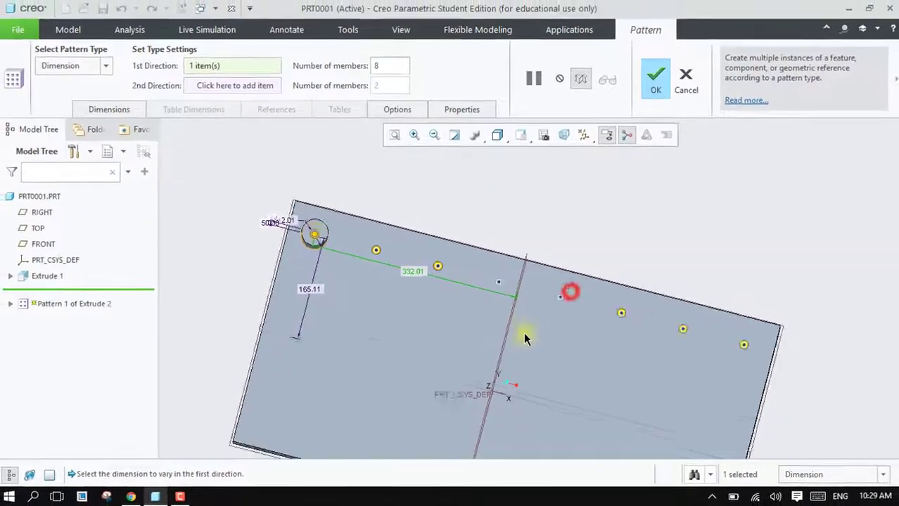
scroll(524, 338, "up", 2)
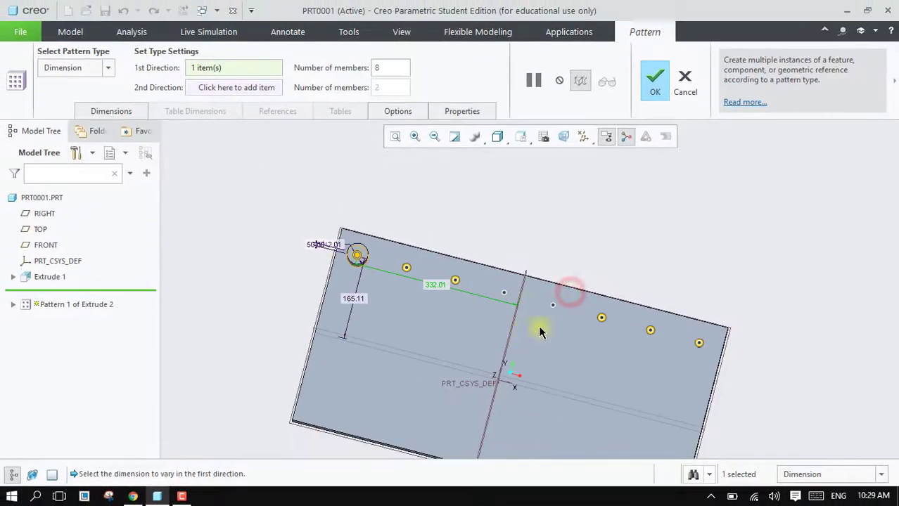
left_click(654, 92)
mouse_move(574, 198)
middle_mouse_down()
mouse_move(607, 176)
mouse_move(618, 192)
mouse_move(581, 205)
mouse_move(582, 185)
middle_mouse_up()
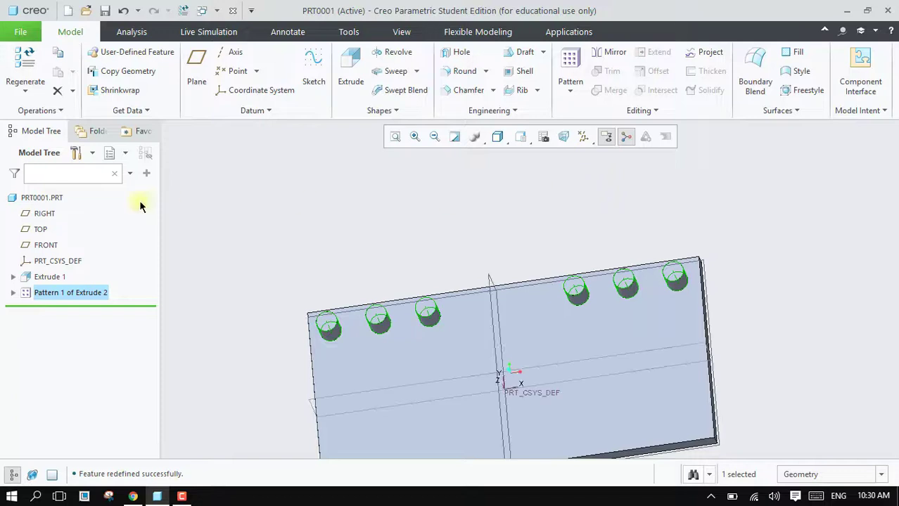
Reopen Pattern 1's definition and restore the two skipped pegs
right_click(90, 296)
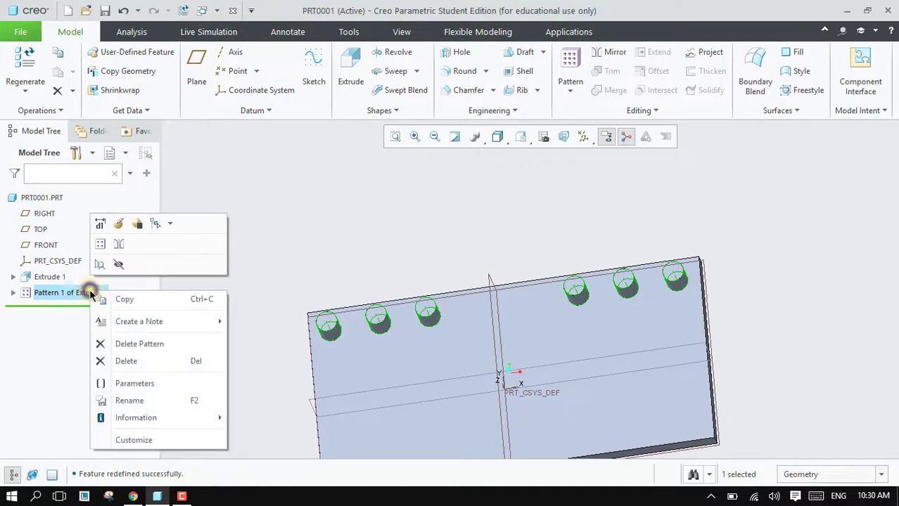
left_click(117, 223)
left_click(477, 306)
left_click(526, 301)
scroll(465, 254, "down", 2)
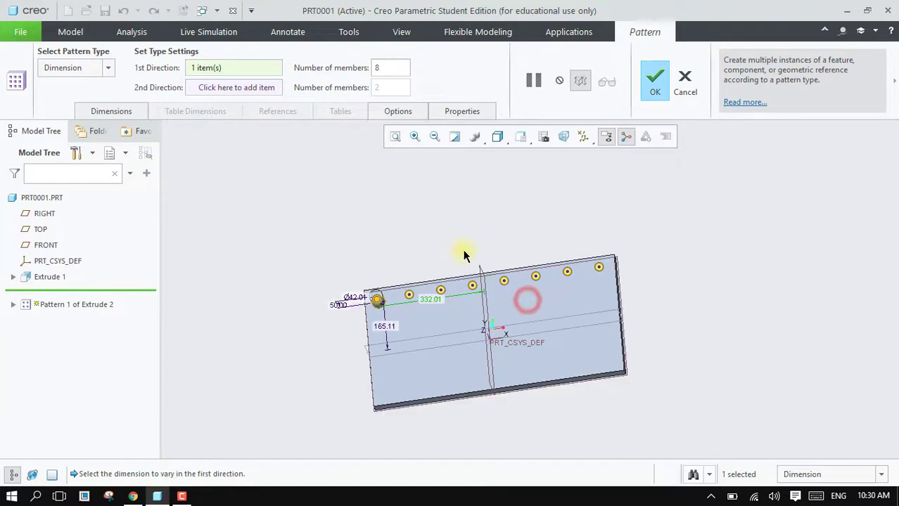
scroll(497, 306, "down", 1)
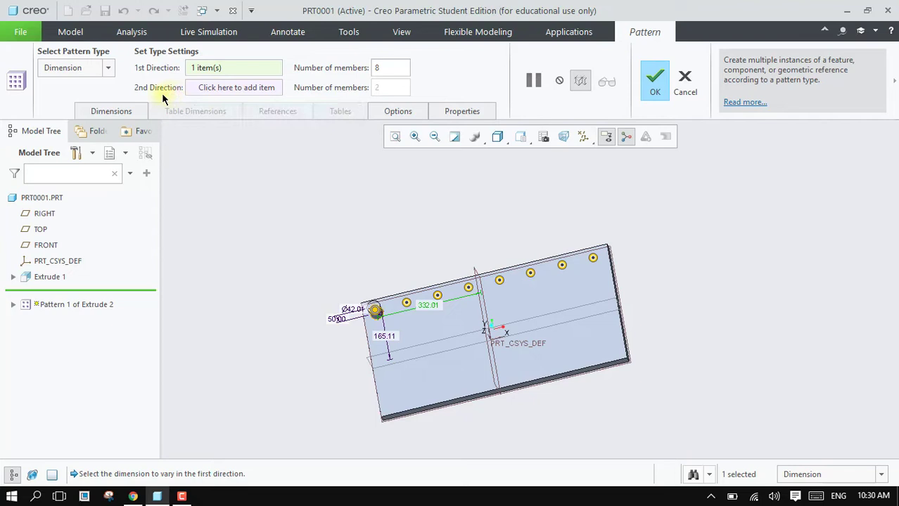
Use the 165.11 dimension (d90) as the second direction with a -150.00 increment
left_click(224, 88)
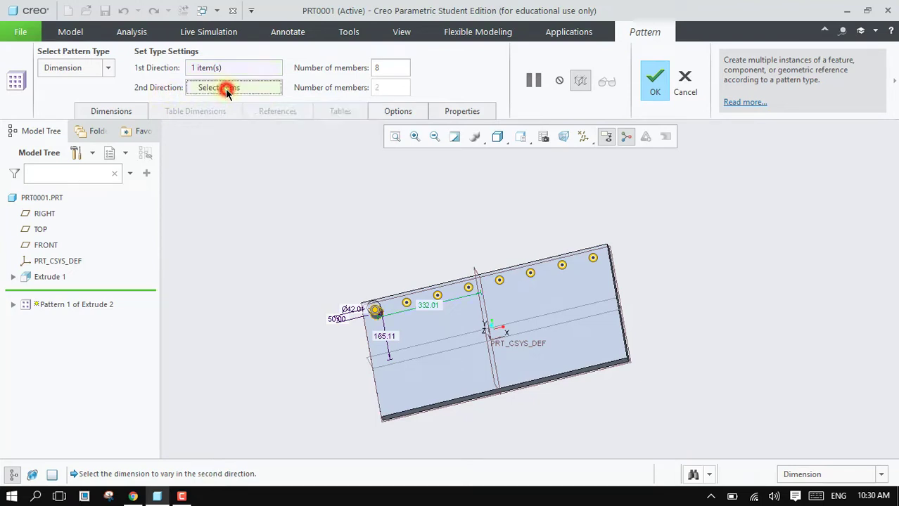
left_click(383, 337)
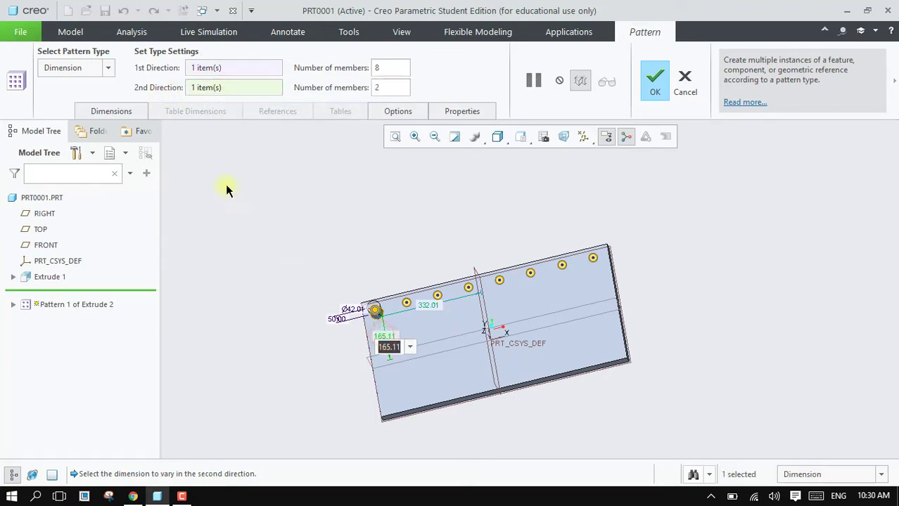
left_click(141, 112)
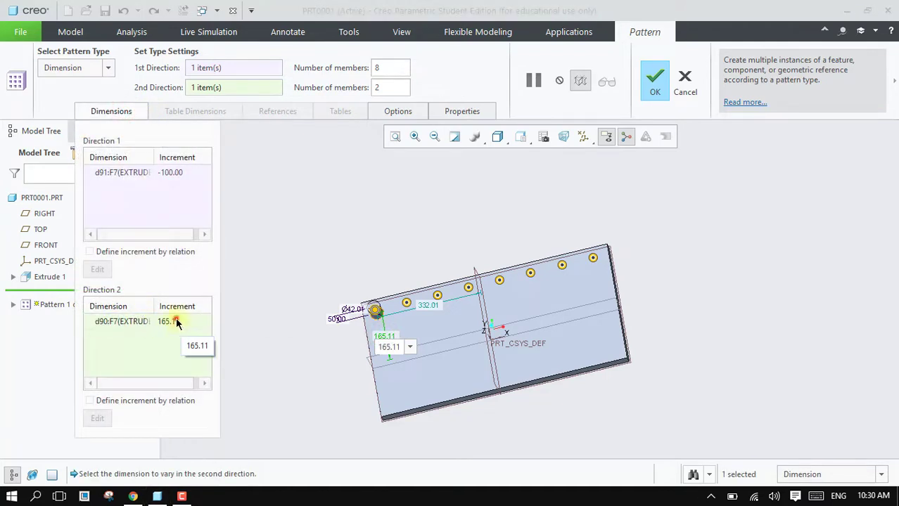
left_click(176, 322)
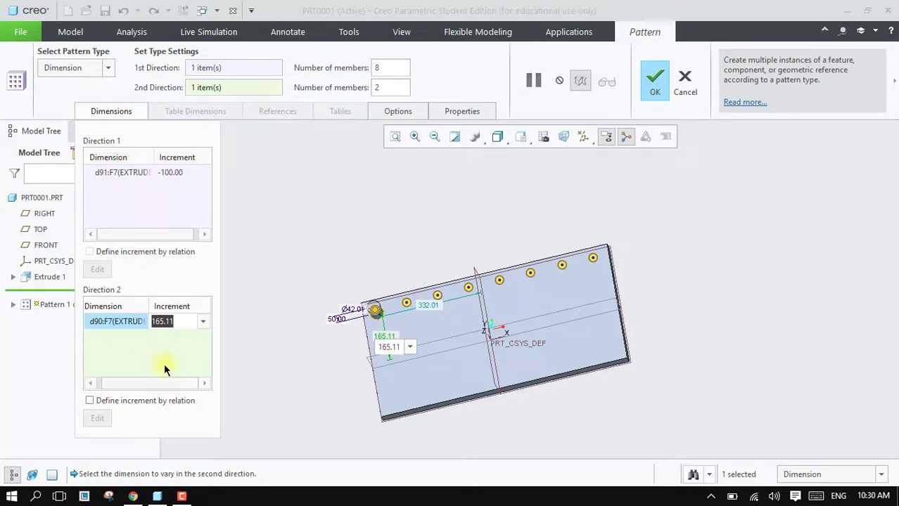
type("-200")
key("Return")
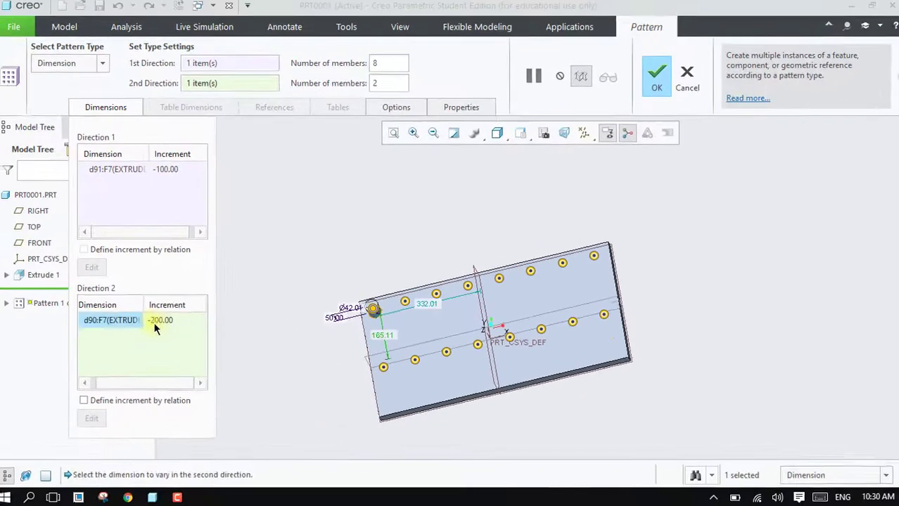
left_click(163, 322)
type("-0")
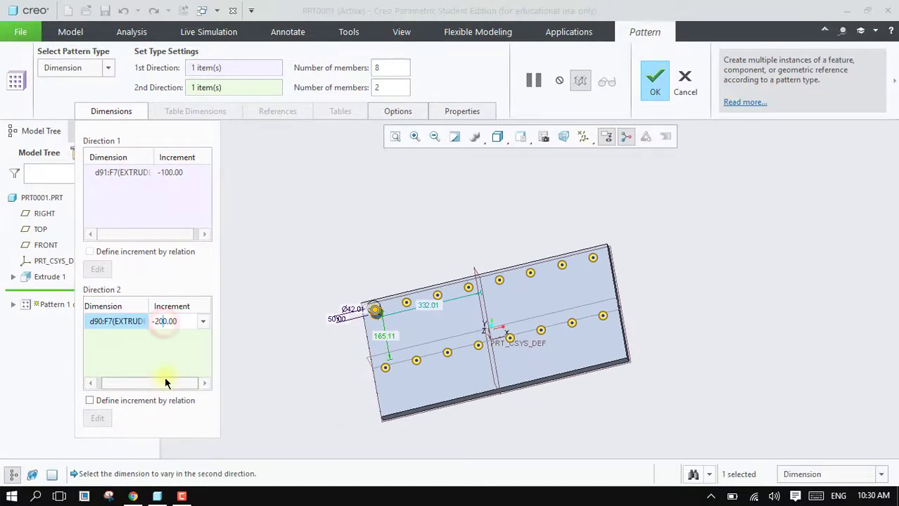
key("Return")
type("150")
key("BackSpace")
key("Return")
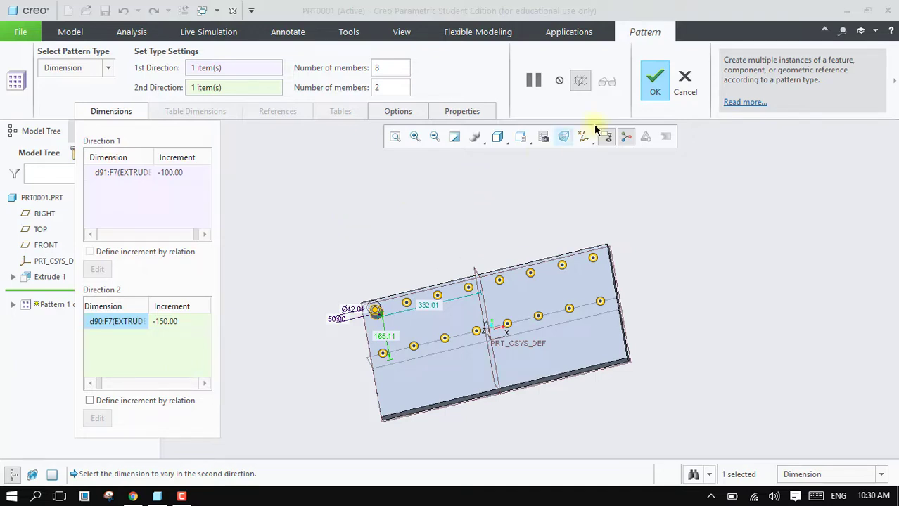
left_click(456, 208)
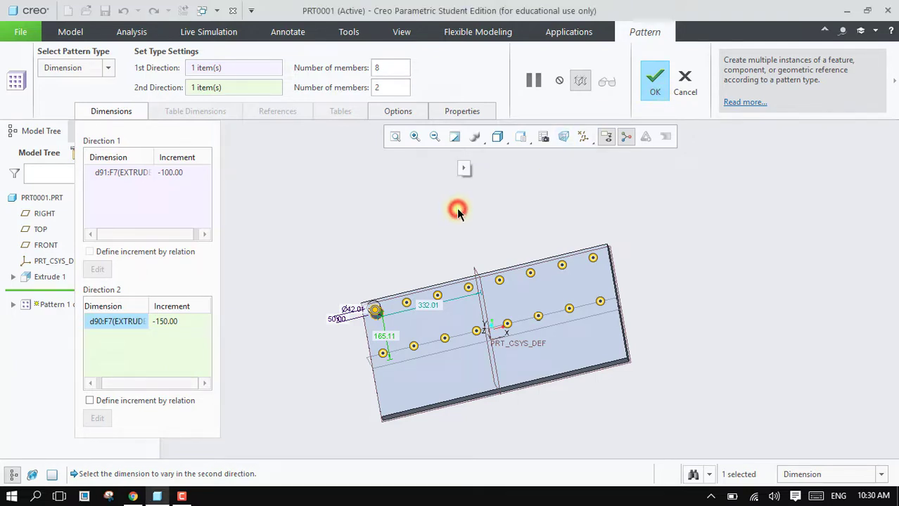
Finish the two-row pattern, then redefine it with 3 members in the second direction
left_click(654, 83)
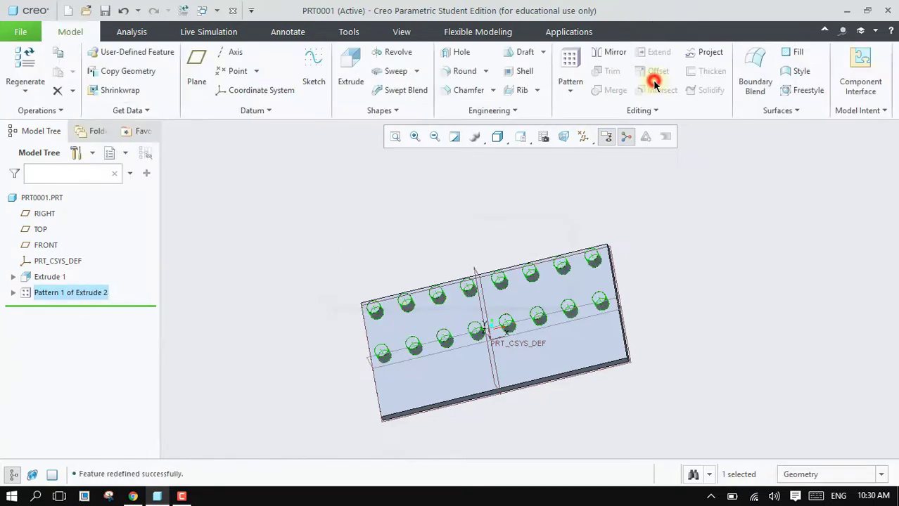
mouse_move(664, 245)
middle_mouse_down()
mouse_move(690, 230)
mouse_move(668, 228)
mouse_move(666, 247)
middle_mouse_up()
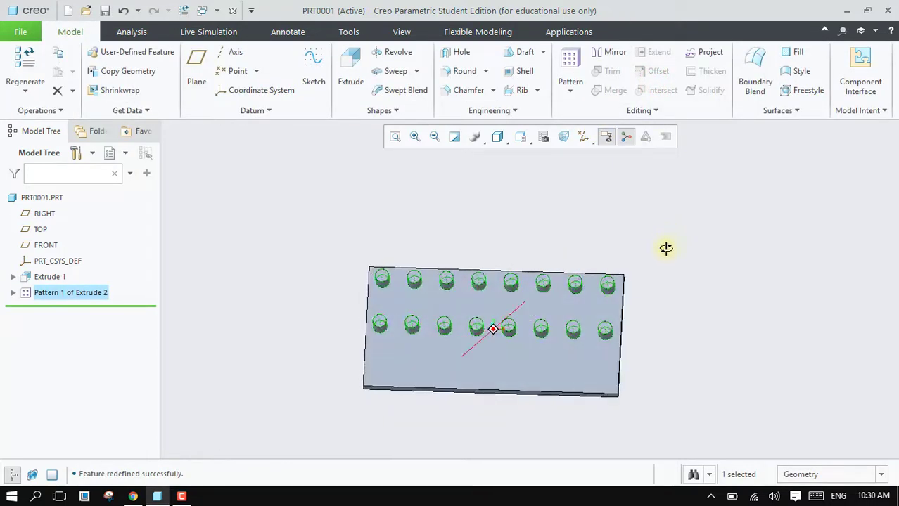
right_click(63, 295)
left_click(92, 228)
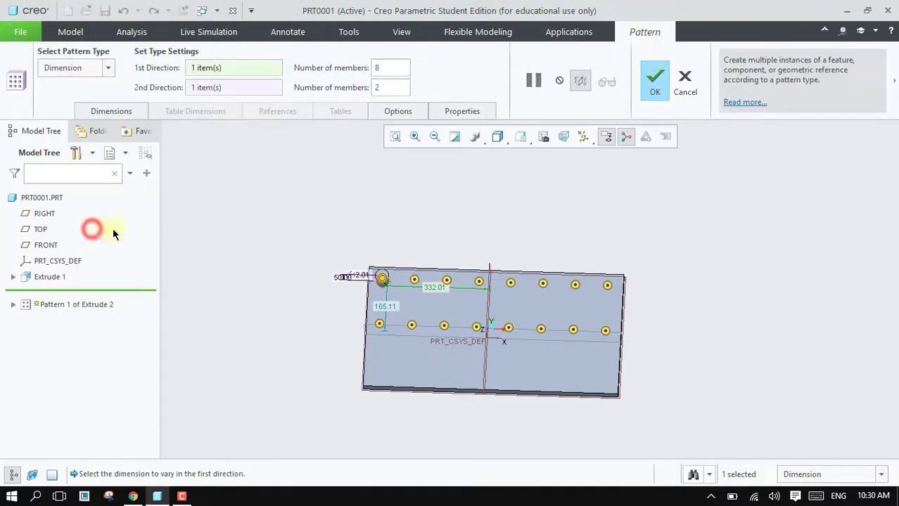
type("3")
key("Return")
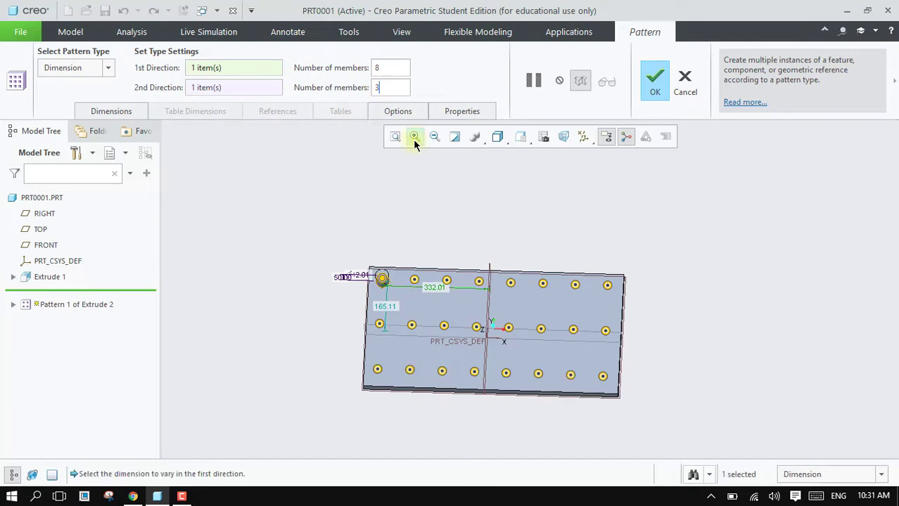
Exclude four pegs across the three rows and finish, leaving 20 pegs
mouse_move(359, 206)
middle_mouse_down()
mouse_move(391, 221)
mouse_move(363, 209)
middle_mouse_up()
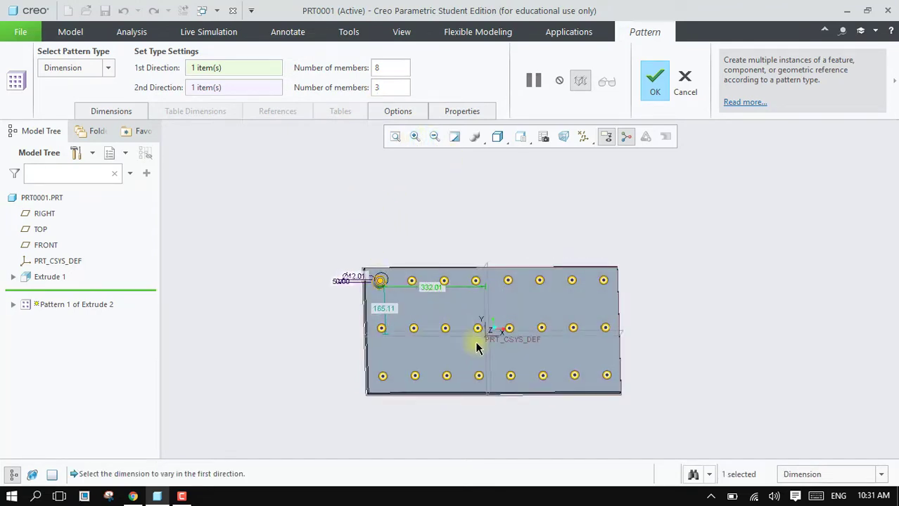
left_click(606, 376)
left_click(542, 328)
left_click(572, 281)
left_click(447, 378)
left_click(654, 78)
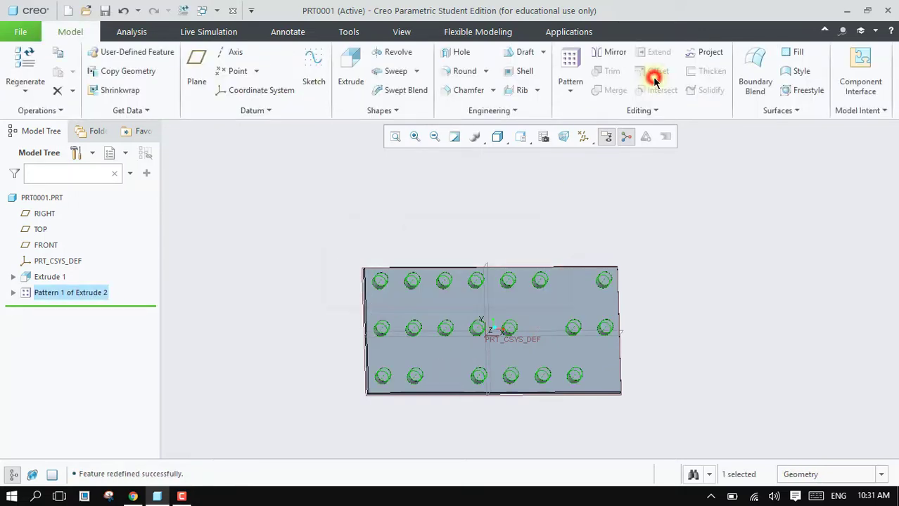
mouse_move(635, 194)
middle_mouse_down()
mouse_move(646, 178)
mouse_move(633, 186)
mouse_move(610, 178)
mouse_move(632, 180)
middle_mouse_up()
Reopen Pattern 1 and add the 50.00 peg height dimension to the first direction
right_click(79, 302)
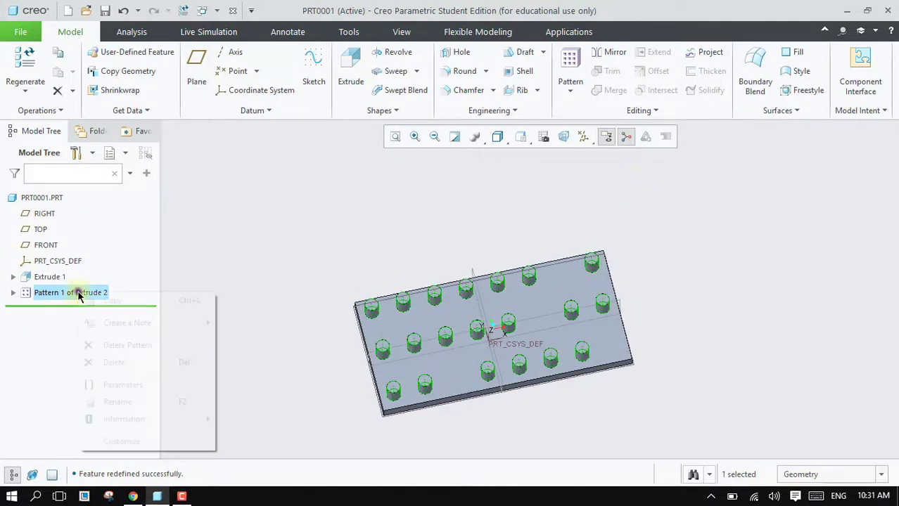
left_click(113, 225)
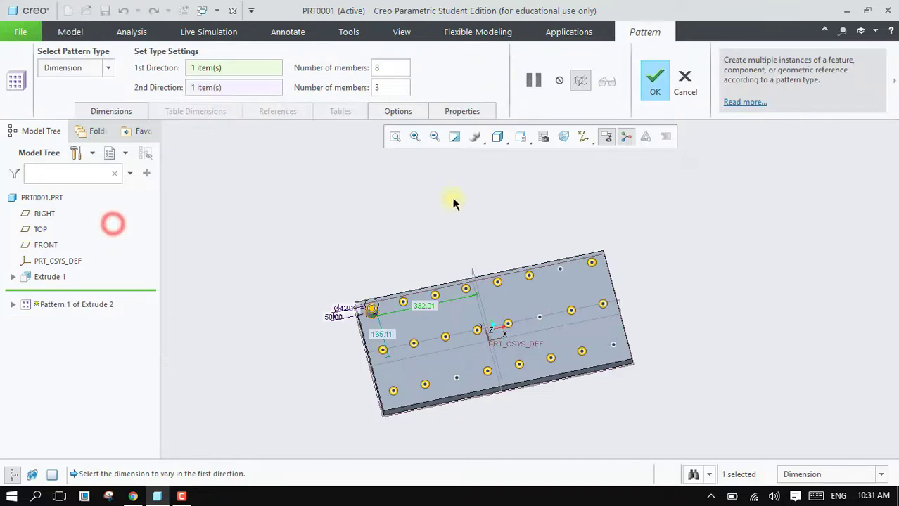
left_click(112, 112)
left_click(235, 87)
scroll(392, 312, "down", 2)
scroll(405, 288, "down", 2)
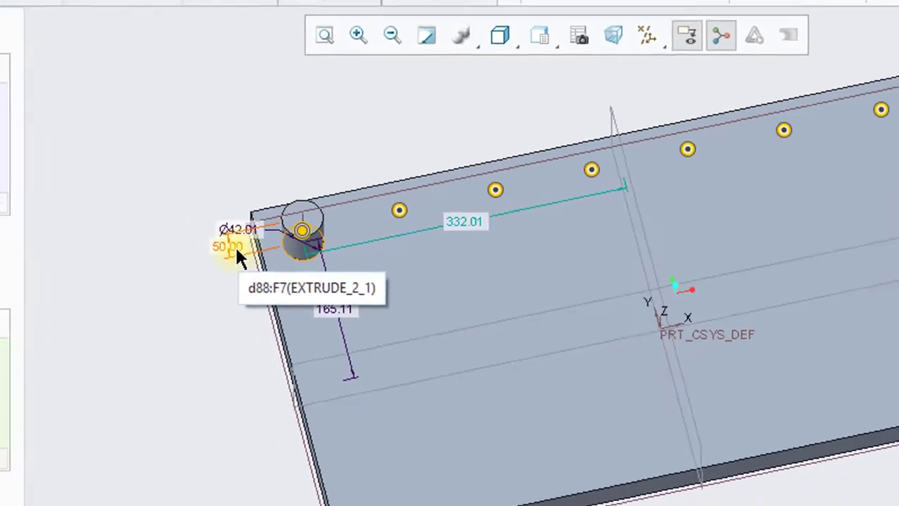
key("ctrl+d")
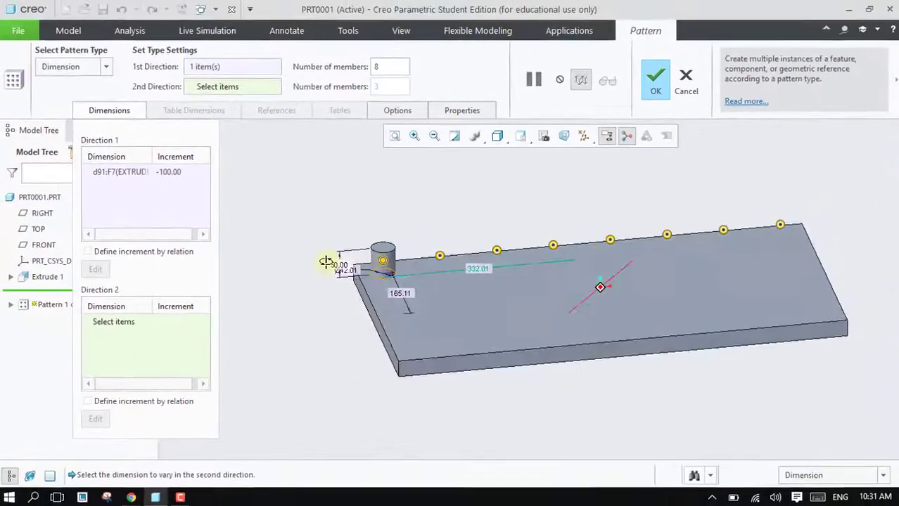
scroll(341, 270, "up", 3)
left_click(362, 272)
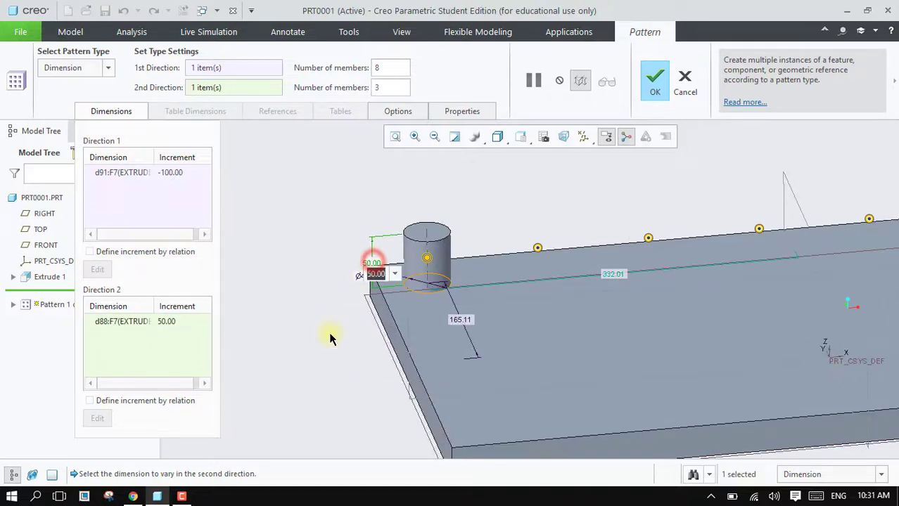
left_click(236, 87)
left_click(235, 68)
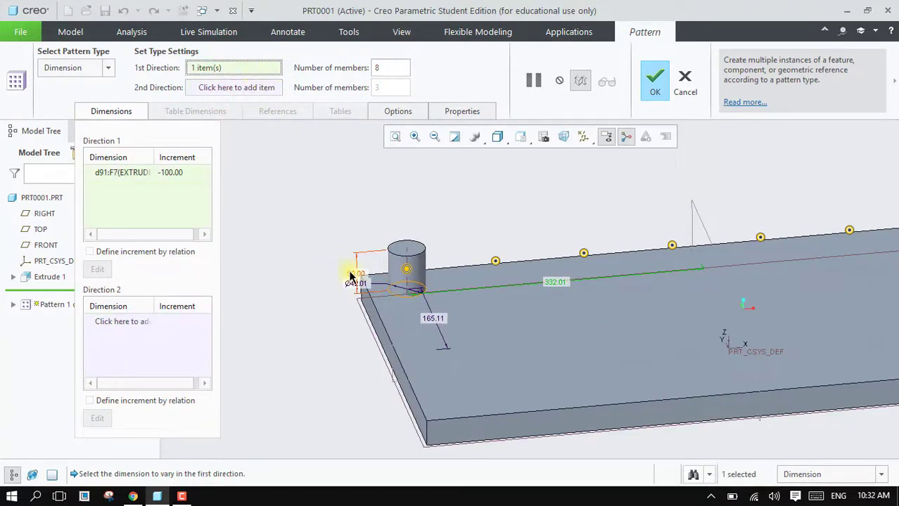
left_click(349, 275, "ctrl")
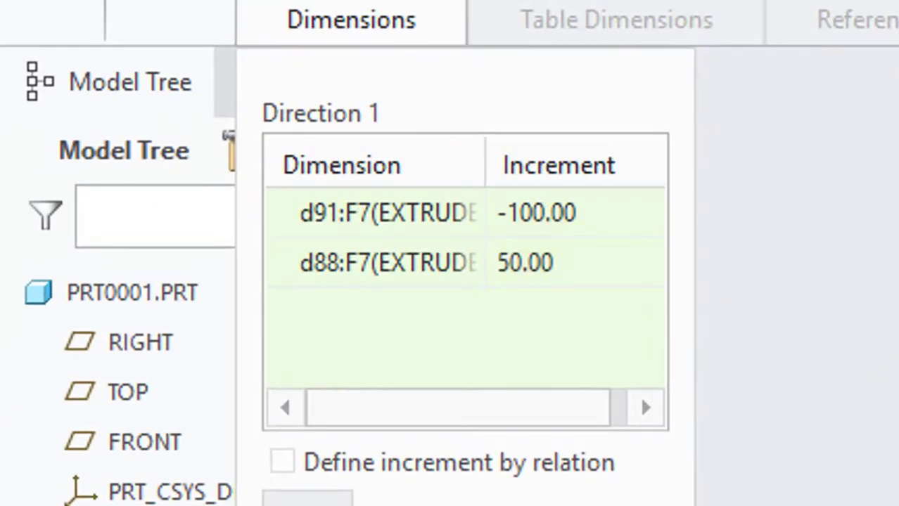
Set the d88 height increment to 10 and finish the pattern
left_click(525, 261)
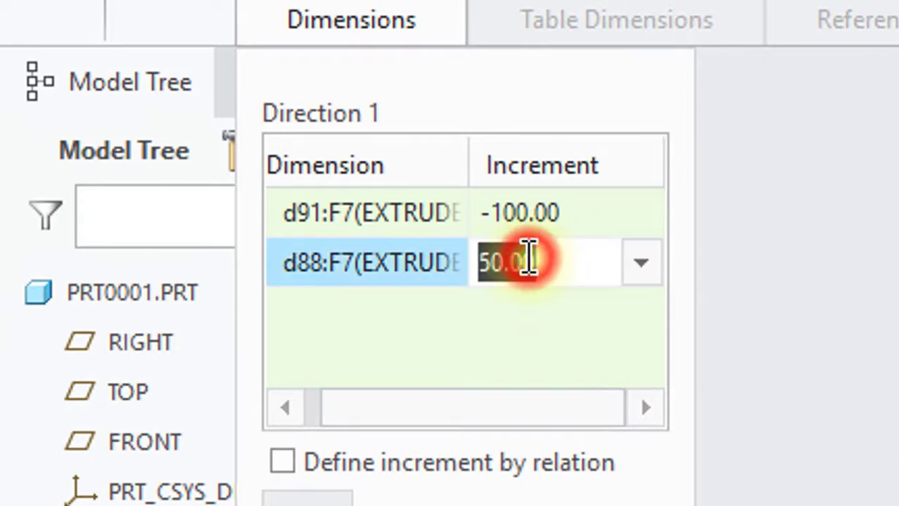
type("10")
key("Return")
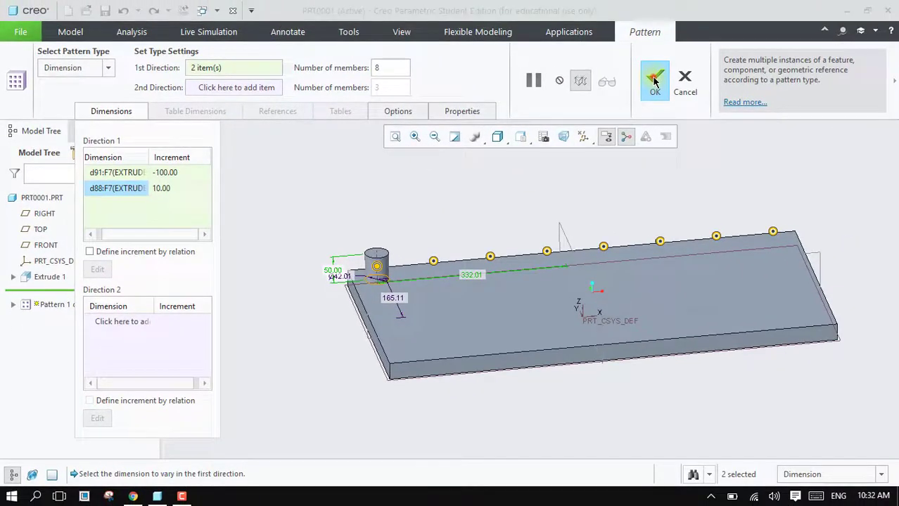
left_click(654, 82)
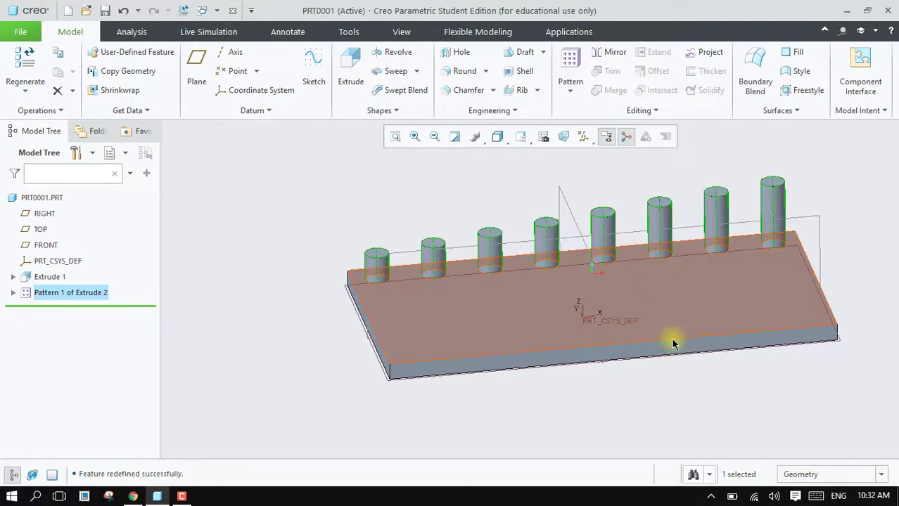
Add the Ø42.01 peg diameter (d89) to the first direction, shrinking by 5 per peg
middle_click_drag(673, 392, 673, 390)
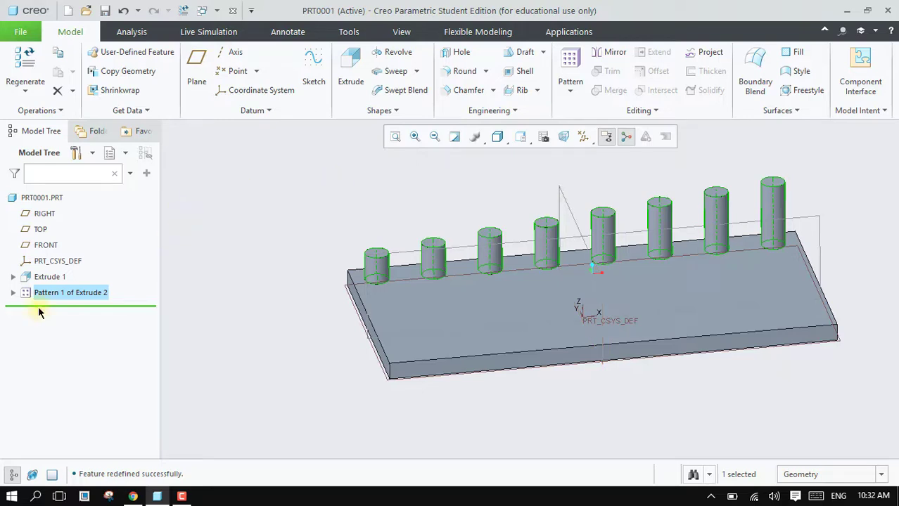
right_click(63, 292)
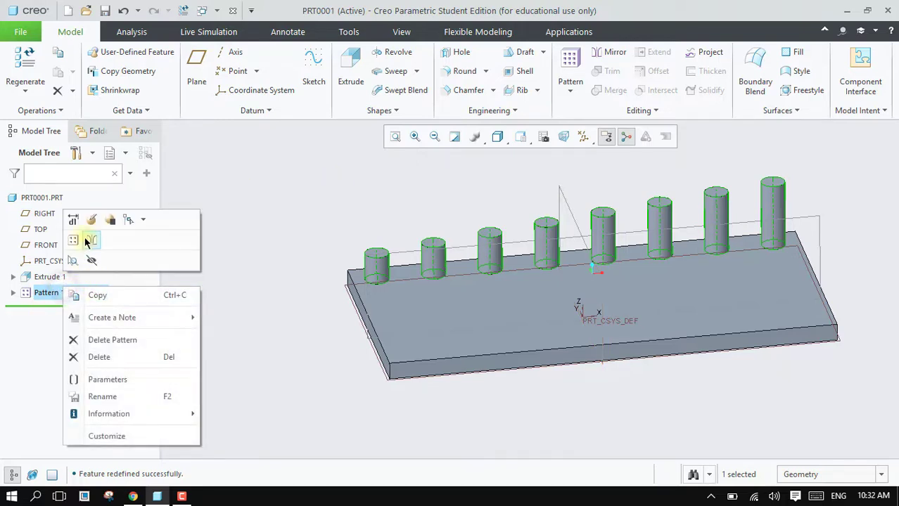
left_click(83, 224)
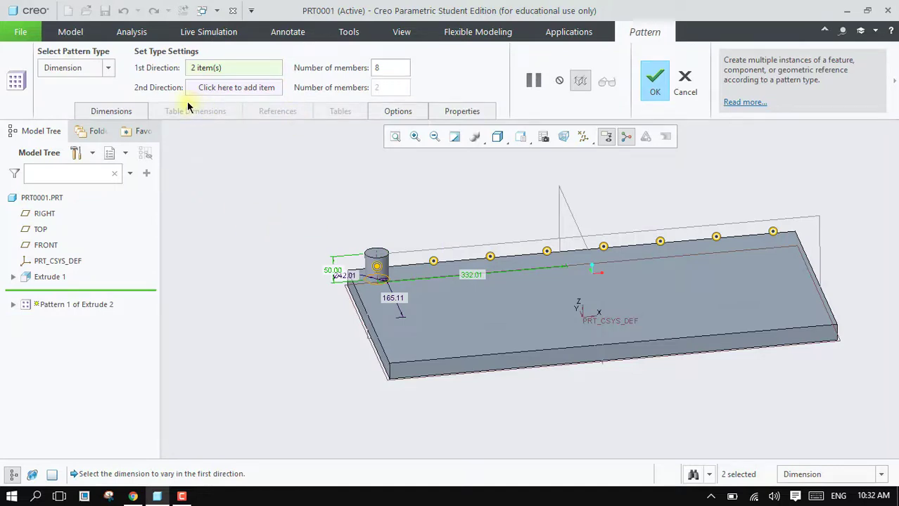
left_click(111, 111)
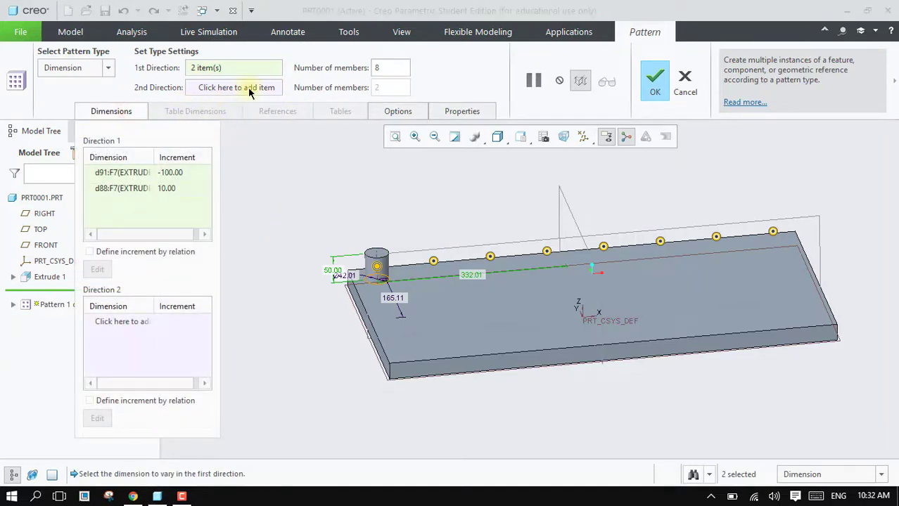
left_click(267, 69)
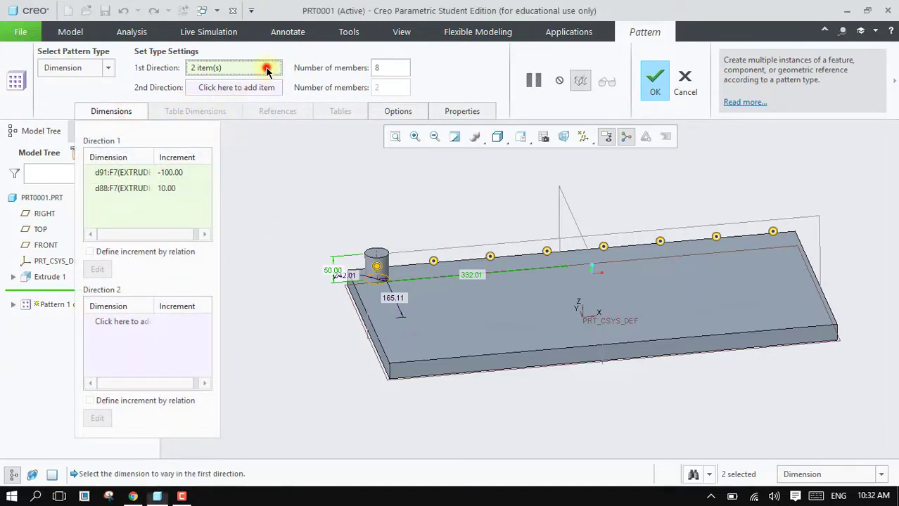
left_click(346, 279)
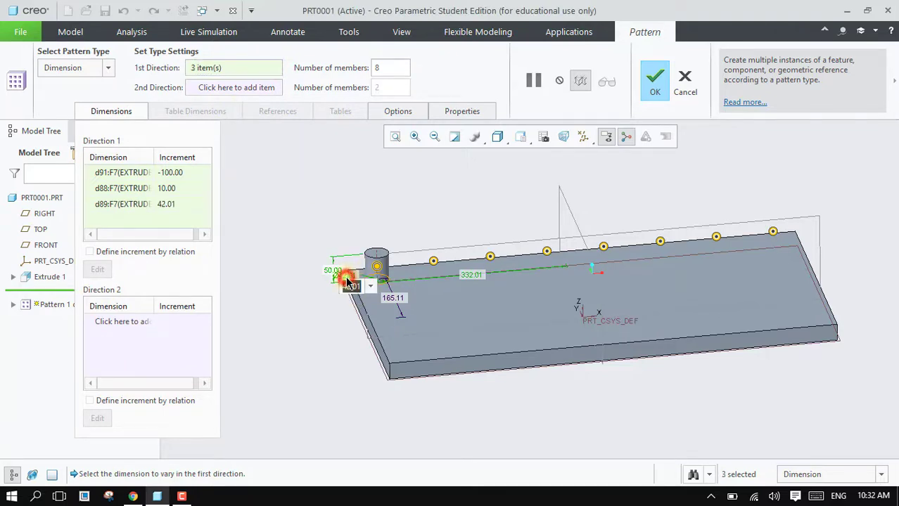
left_click(172, 204)
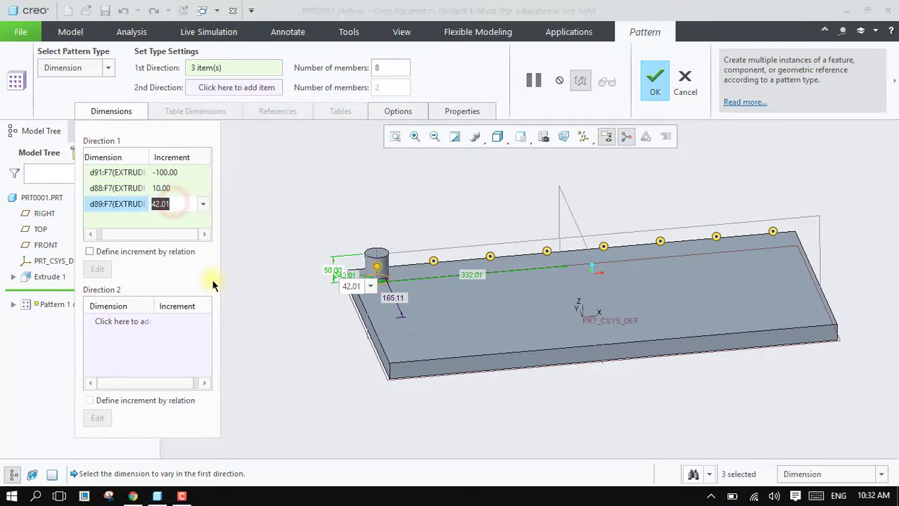
type("5")
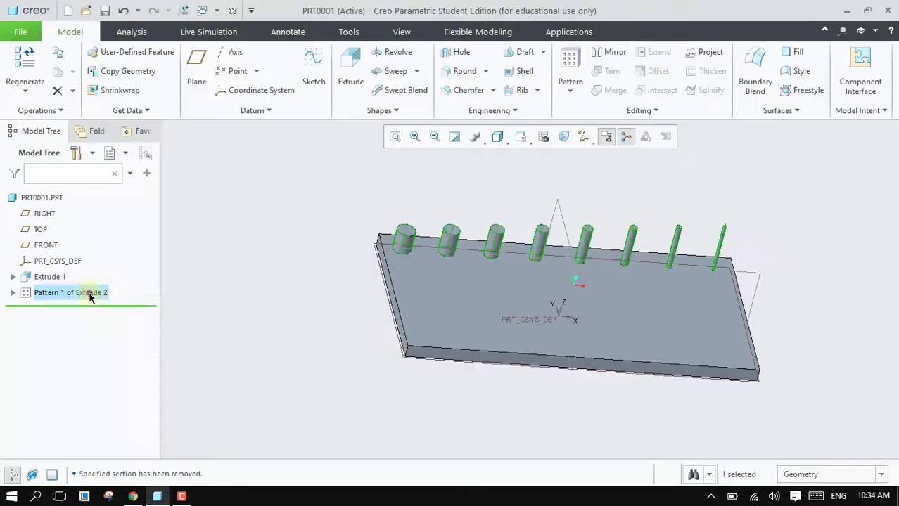
right_click(92, 293)
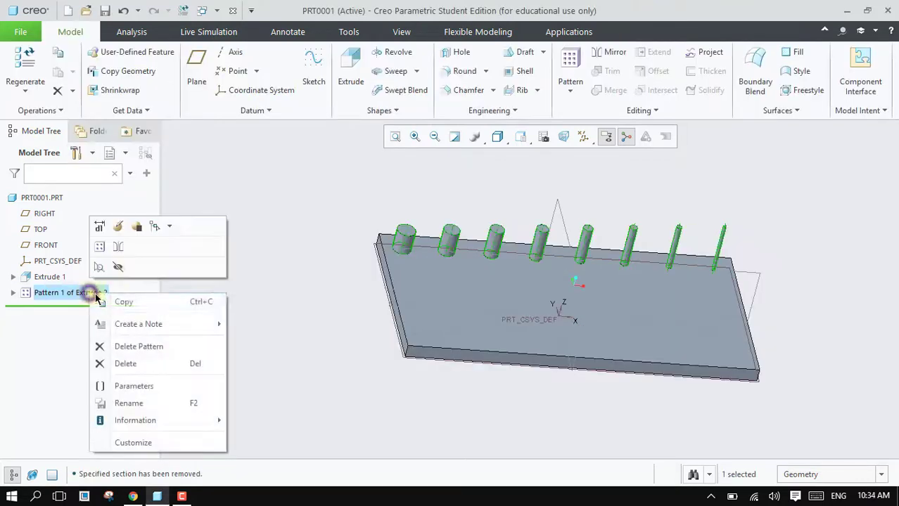
Reopen the peg pattern and add the 165.11 dimension as a second direction, entering -150
left_click(119, 227)
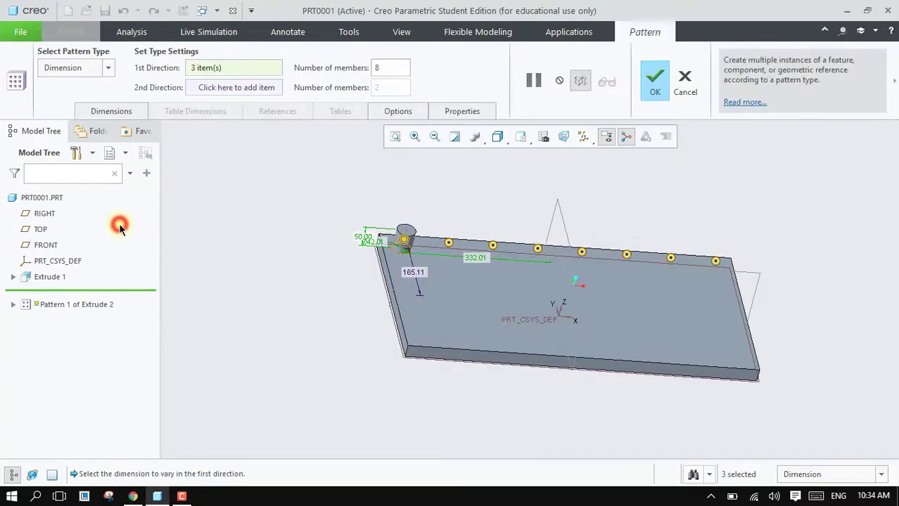
scroll(316, 250, "down", 2)
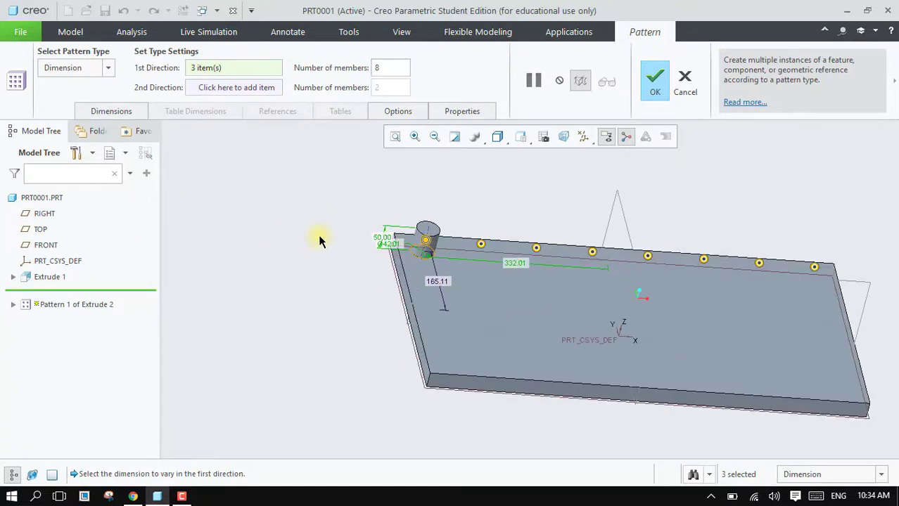
middle_click_drag(364, 246, 363, 263)
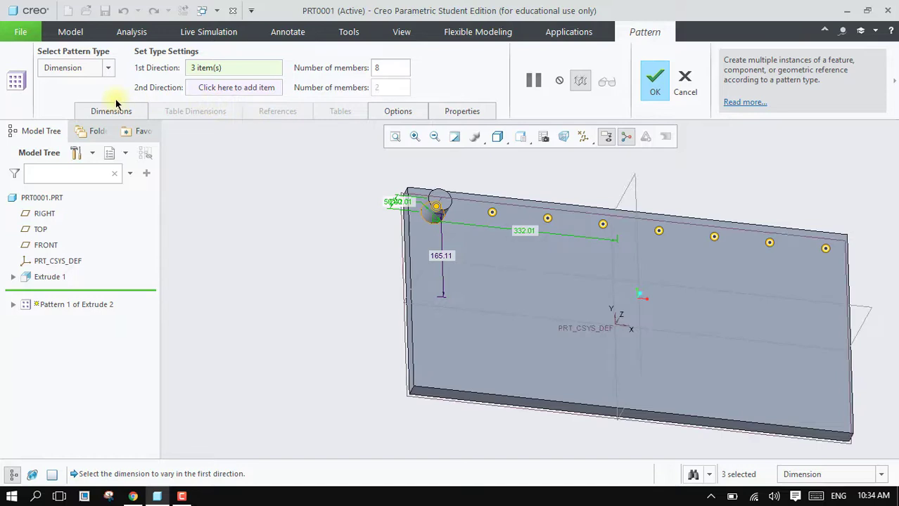
left_click(243, 88)
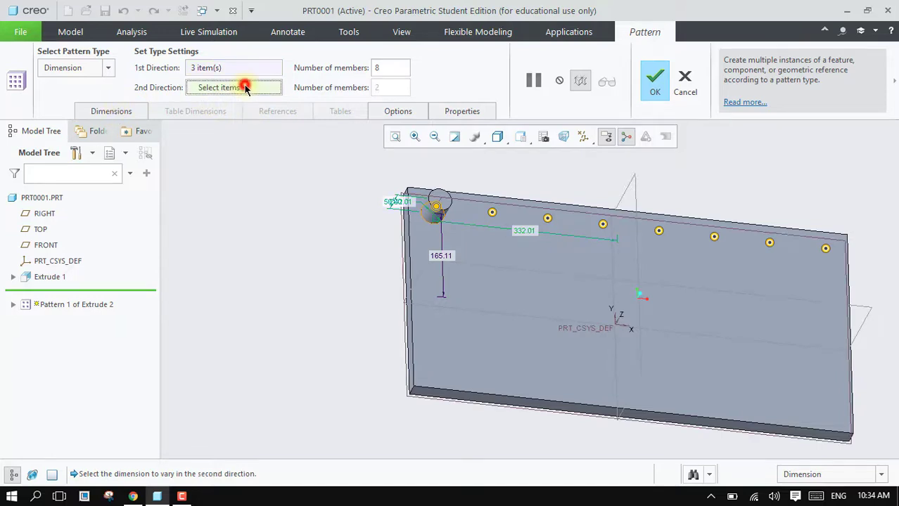
left_click(441, 259)
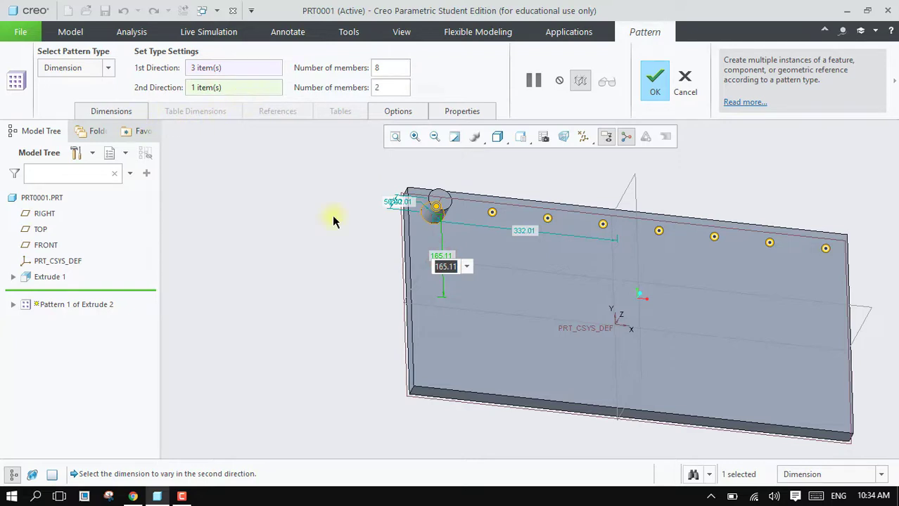
type("-150")
key("Return")
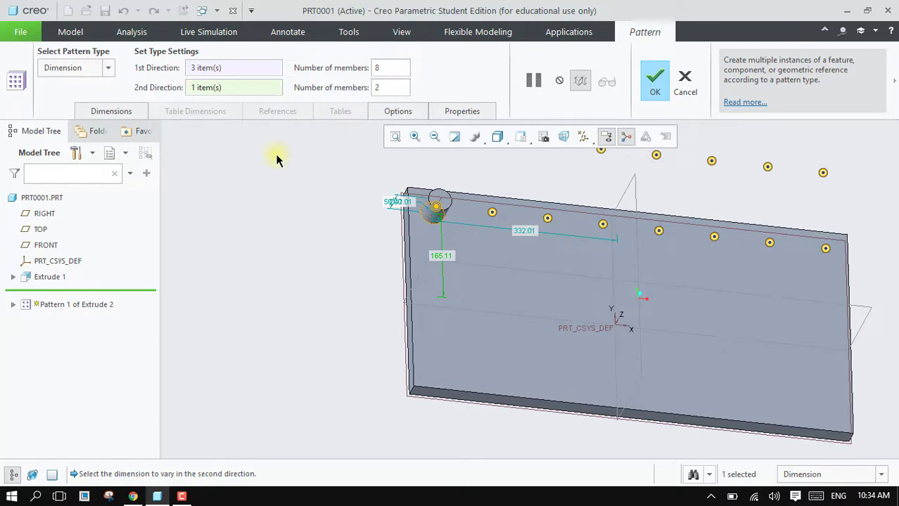
Make the Direction 2 increment -150 and set 3 rows, finishing the 24-peg pattern
left_click(110, 113)
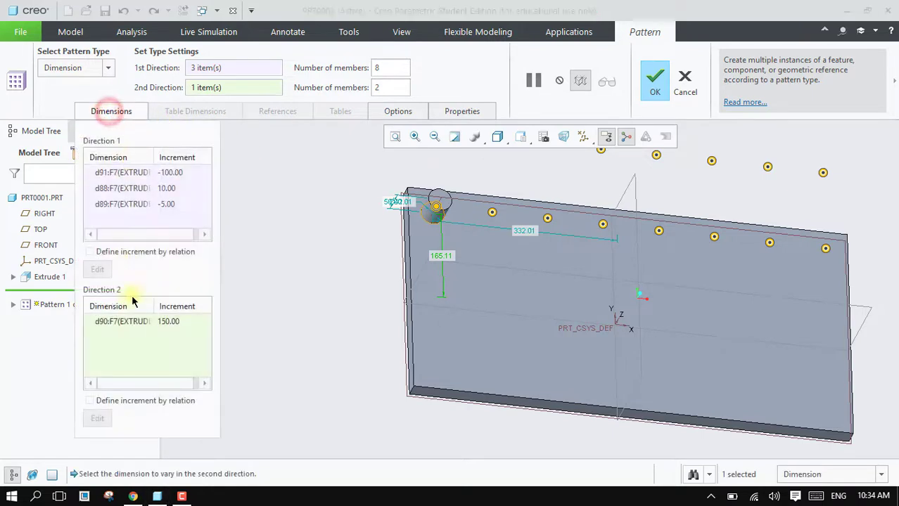
left_click(158, 321)
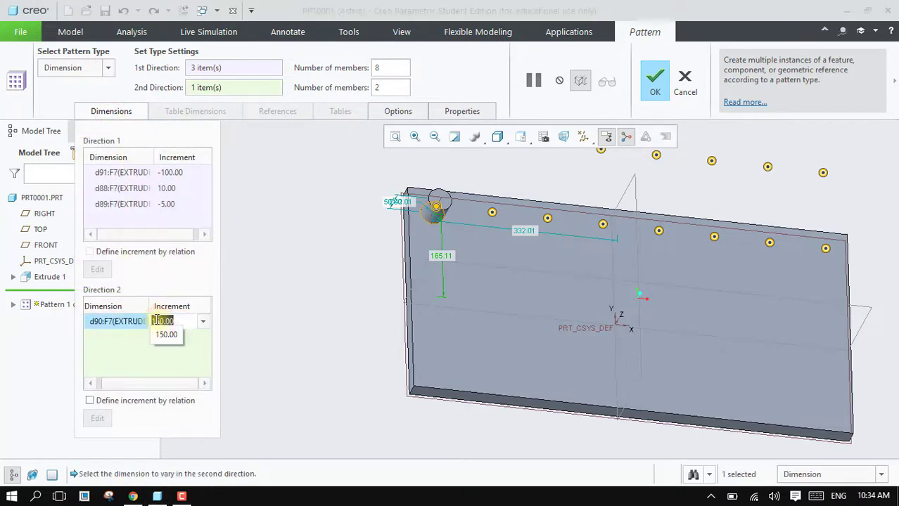
left_click(155, 321)
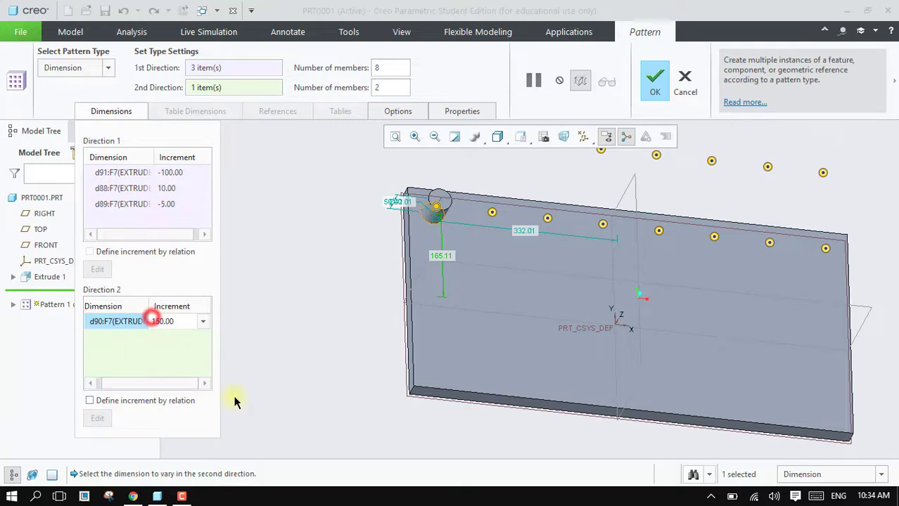
type("-")
key("Return")
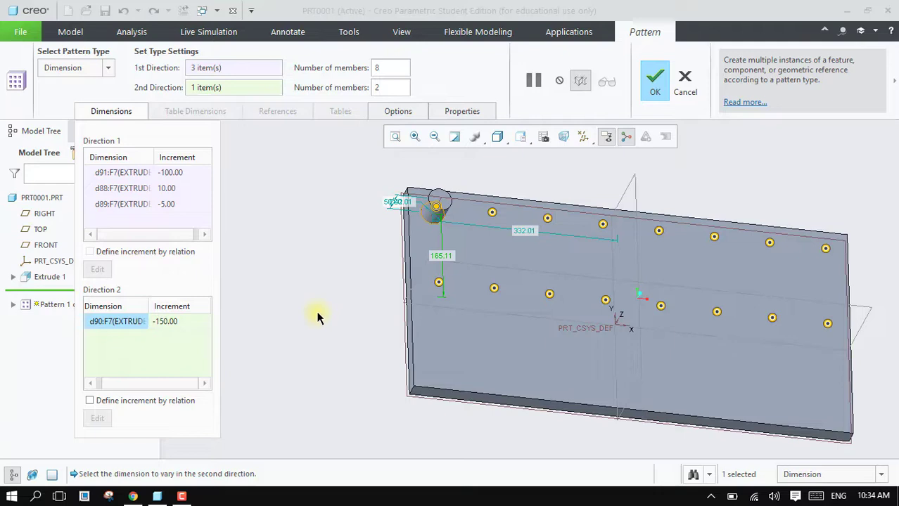
mouse_move(317, 318)
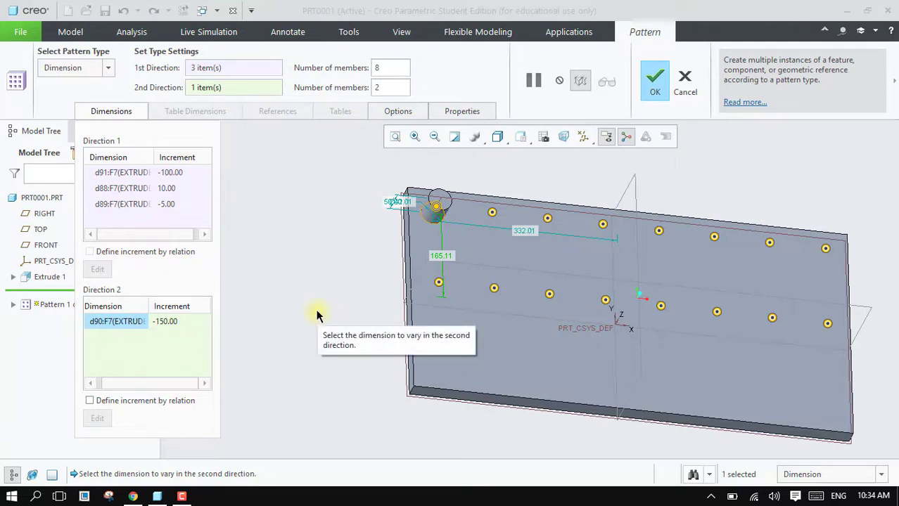
left_click(321, 235)
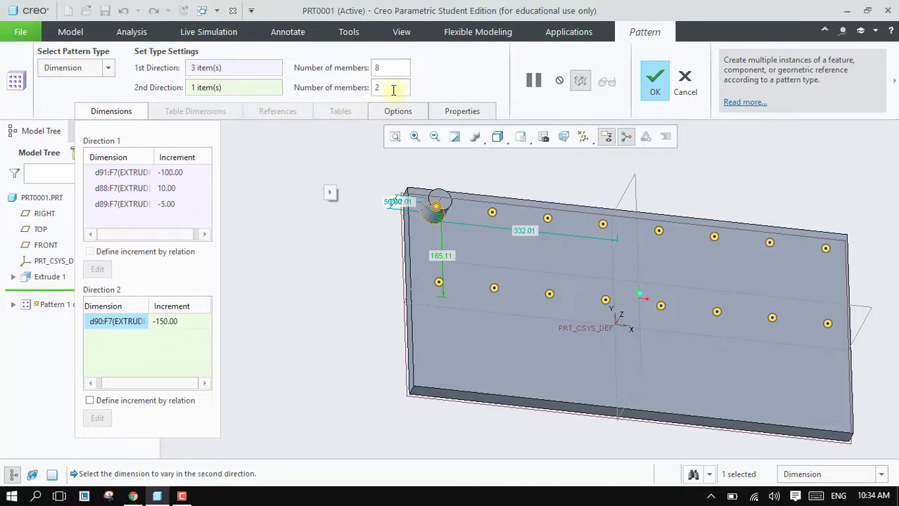
key("BackSpace")
type("3")
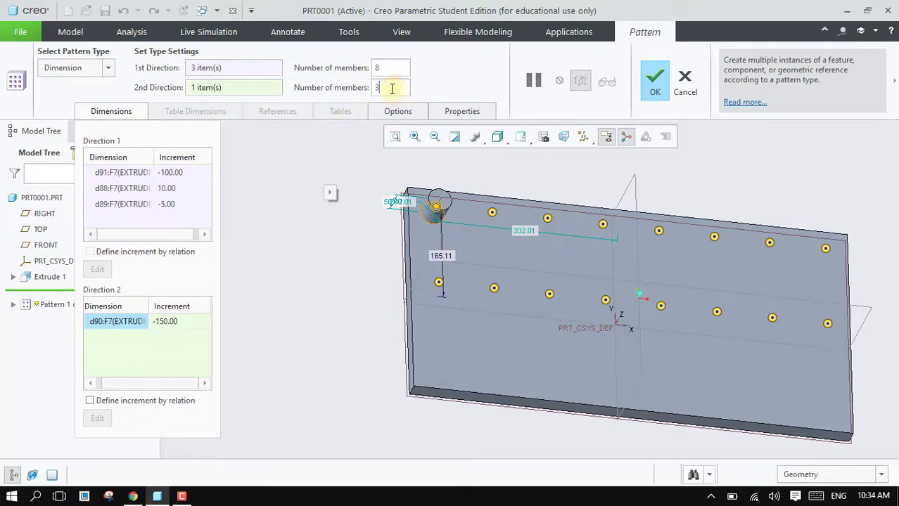
left_click(655, 81)
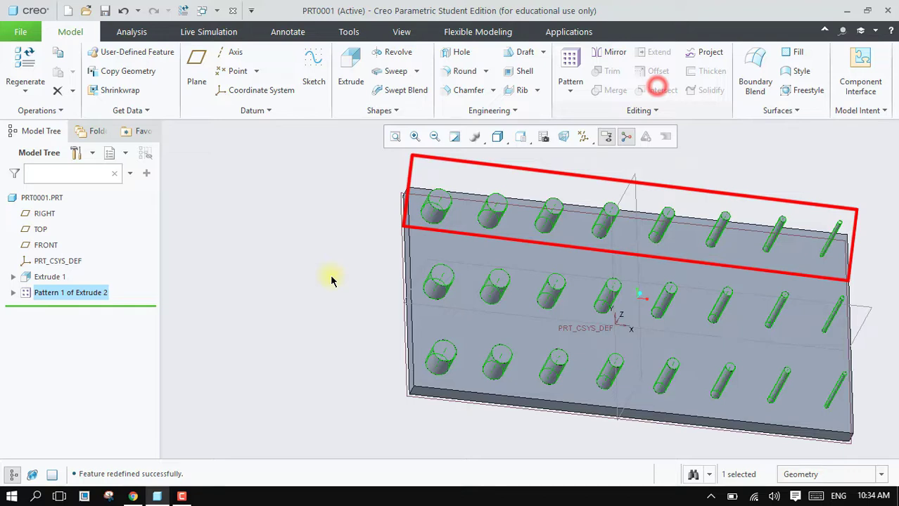
Add peg diameter d89 to Direction 2 with a 5 increment and finish the 8×3 grid
mouse_move(332, 281)
middle_mouse_down()
mouse_move(327, 232)
mouse_move(582, 235)
middle_mouse_up()
right_click(70, 292)
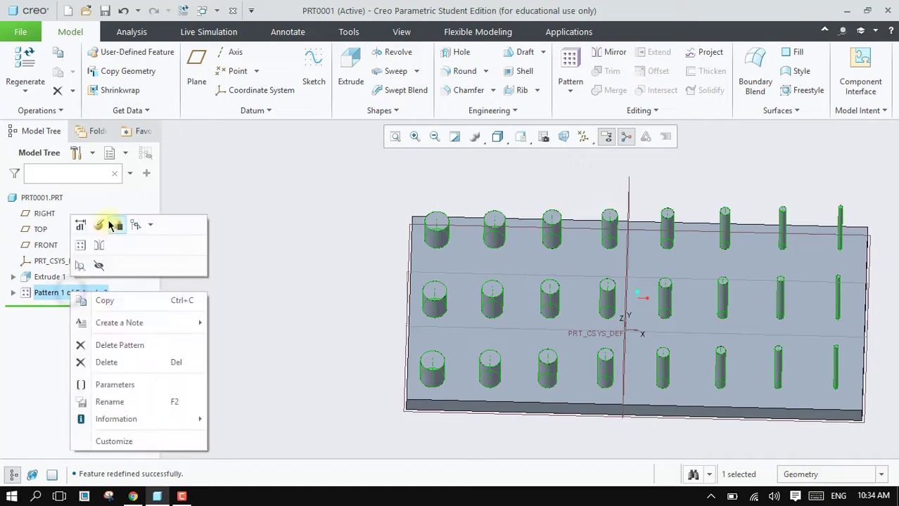
left_click(108, 221)
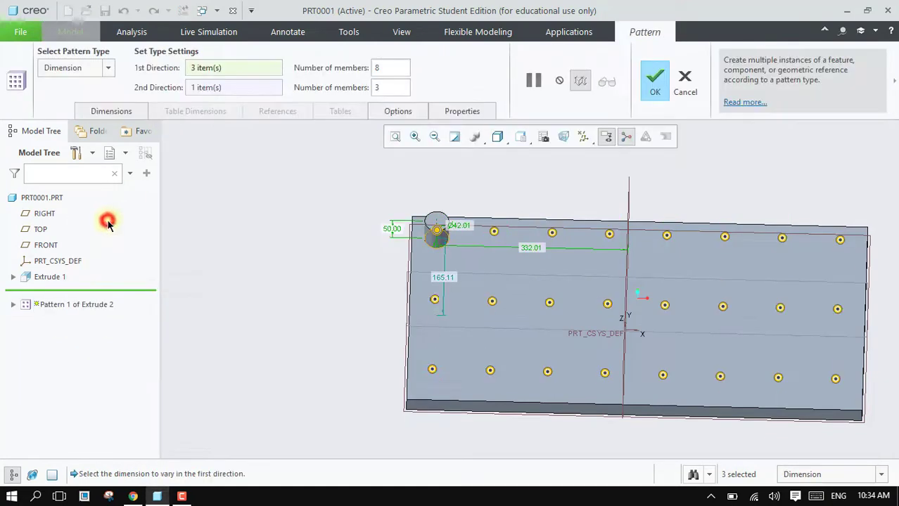
left_click(240, 85)
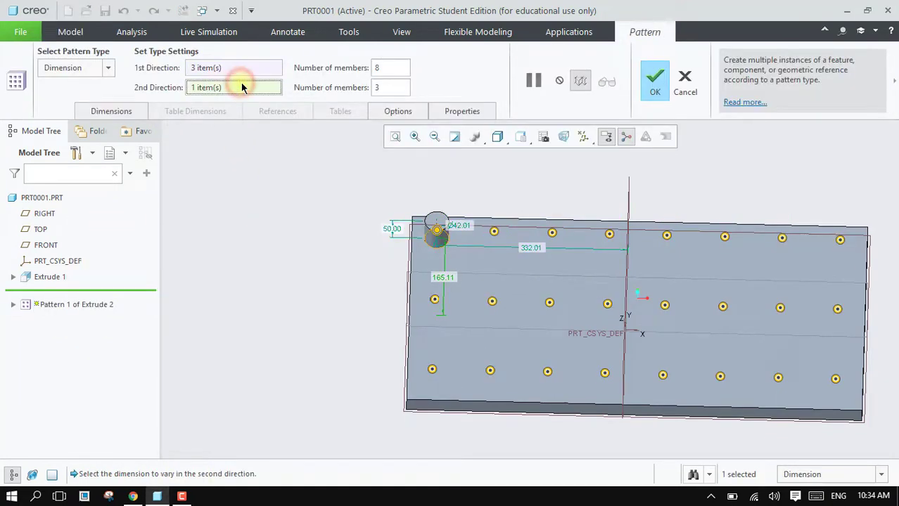
left_click(130, 109)
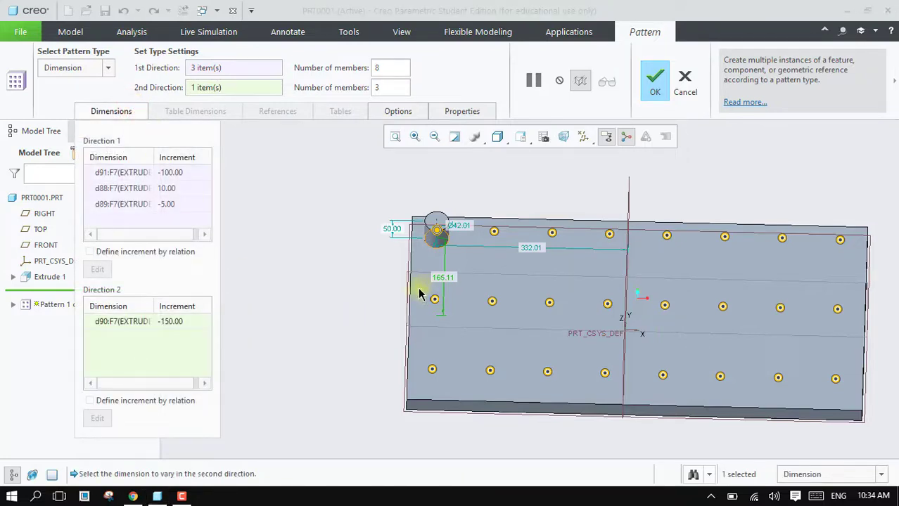
left_click(151, 347)
left_click(464, 229)
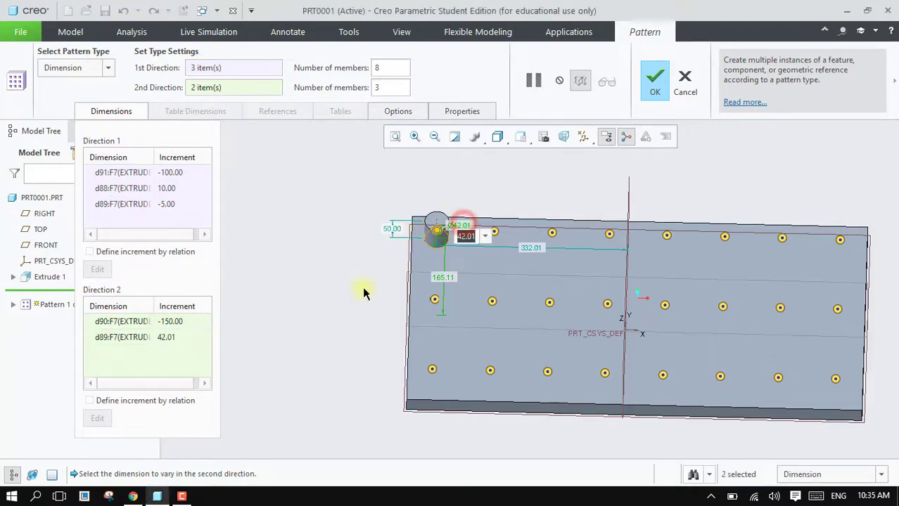
double_click(175, 341)
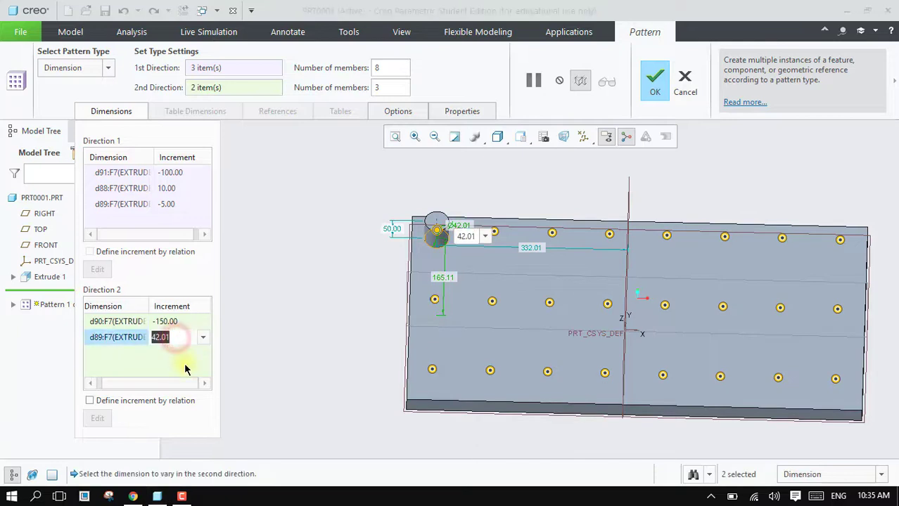
type("5")
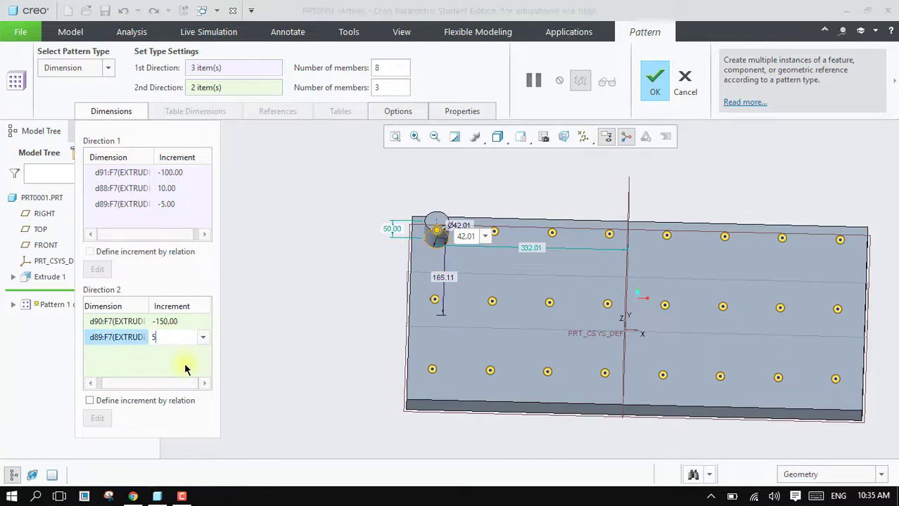
key("Return")
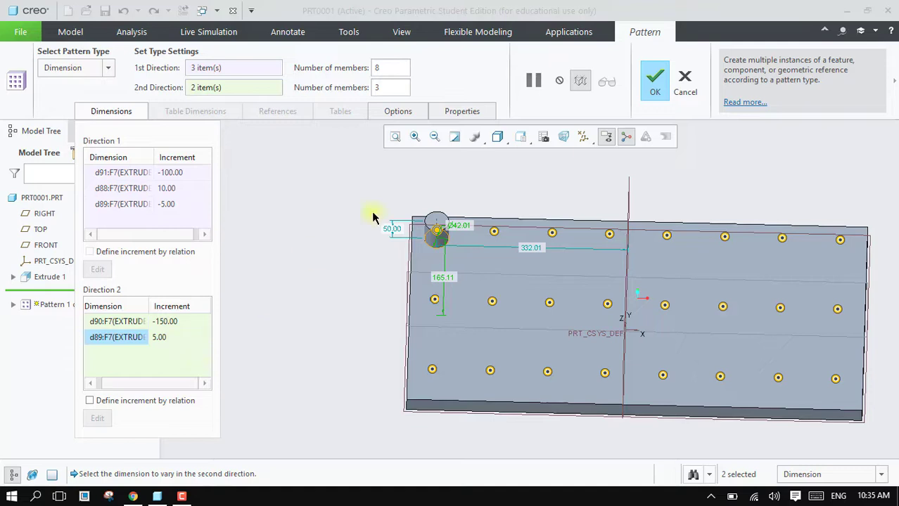
left_click(654, 80)
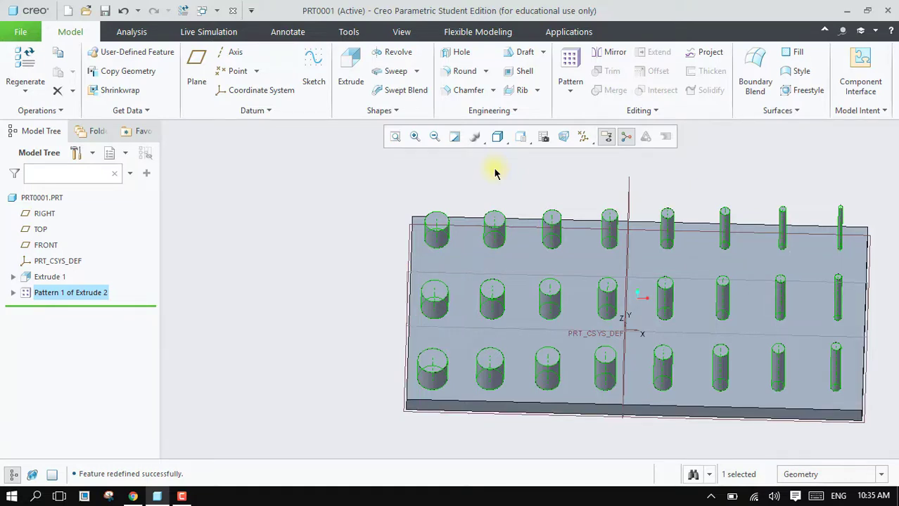
Reopen Pattern 1's definition and remove d88 from the first direction
mouse_move(494, 173)
middle_mouse_down()
mouse_move(482, 180)
mouse_move(496, 185)
mouse_move(458, 227)
mouse_move(287, 258)
mouse_move(661, 295)
mouse_move(655, 284)
mouse_move(658, 315)
middle_mouse_up()
left_click(655, 284)
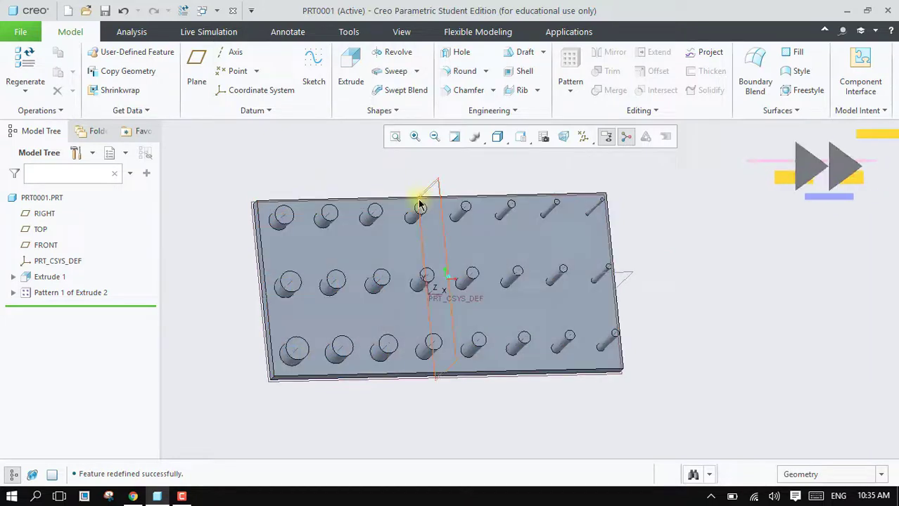
left_click(762, 202)
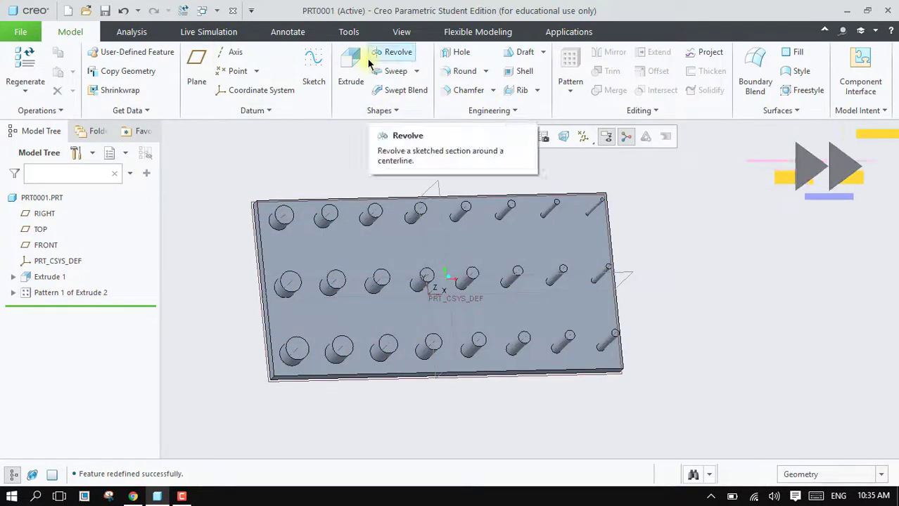
right_click(84, 292)
left_click(108, 220)
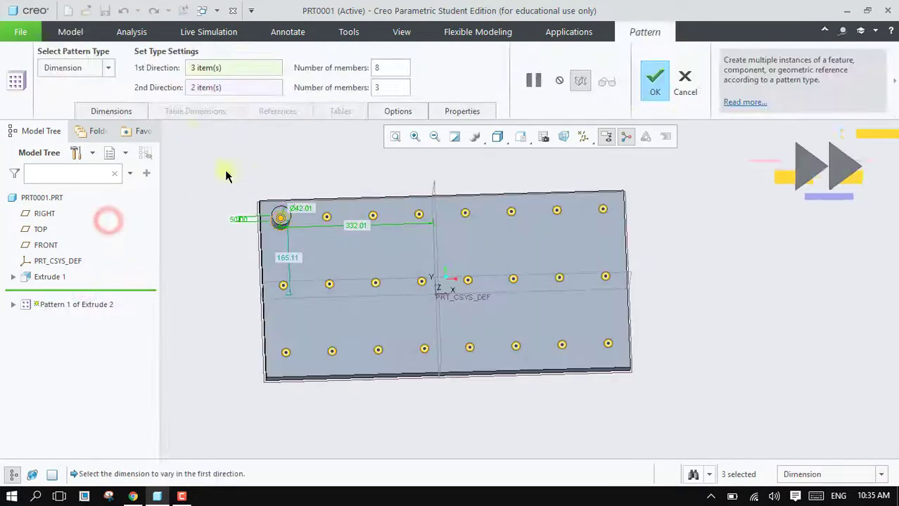
left_click(143, 110)
middle_click_drag(273, 239, 241, 216)
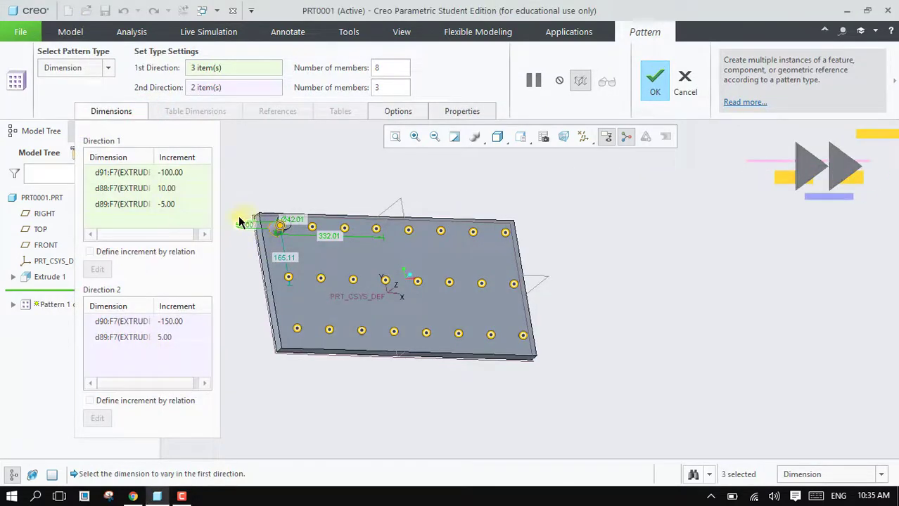
scroll(282, 235, "up", 3)
left_click(292, 237, "ctrl")
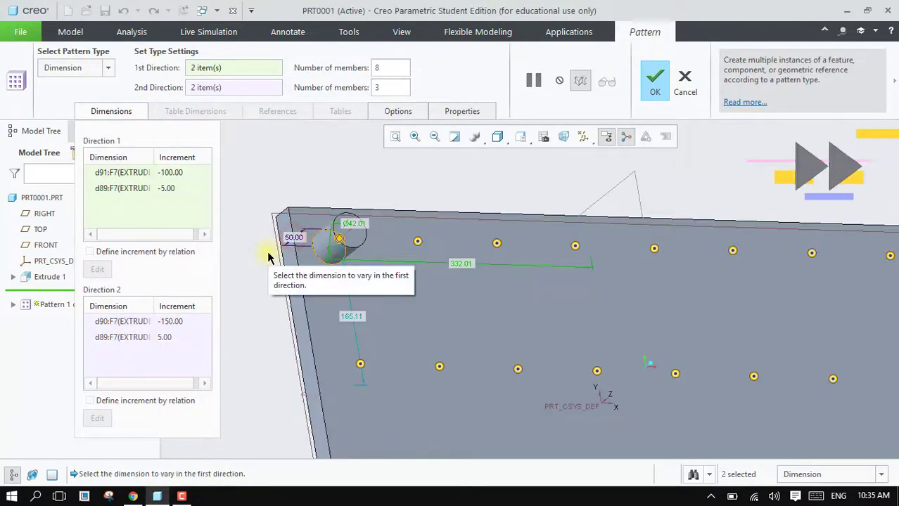
Add the 50.00 position dimension to the second direction with a 10 increment and finish
left_click(232, 88)
left_click(293, 239)
left_click(169, 352)
type("10")
key("Return")
left_click(654, 80)
mouse_move(786, 339)
middle_mouse_down()
mouse_move(810, 307)
mouse_move(738, 395)
mouse_move(705, 347)
mouse_move(652, 375)
mouse_move(624, 413)
middle_mouse_up()
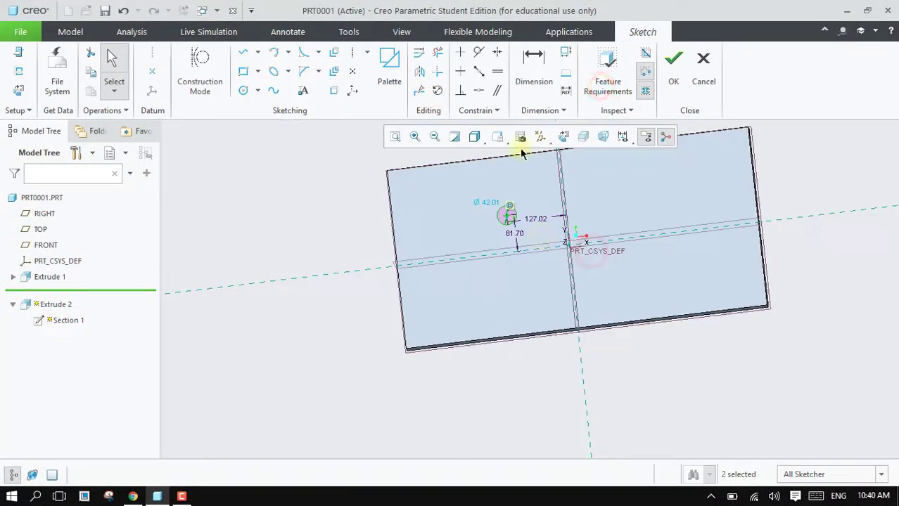
Accept the edited peg sketch and start a new pattern of it set to Axis type
left_click(673, 70)
mouse_move(206, 398)
middle_mouse_down()
mouse_move(357, 325)
mouse_move(512, 79)
middle_mouse_up()
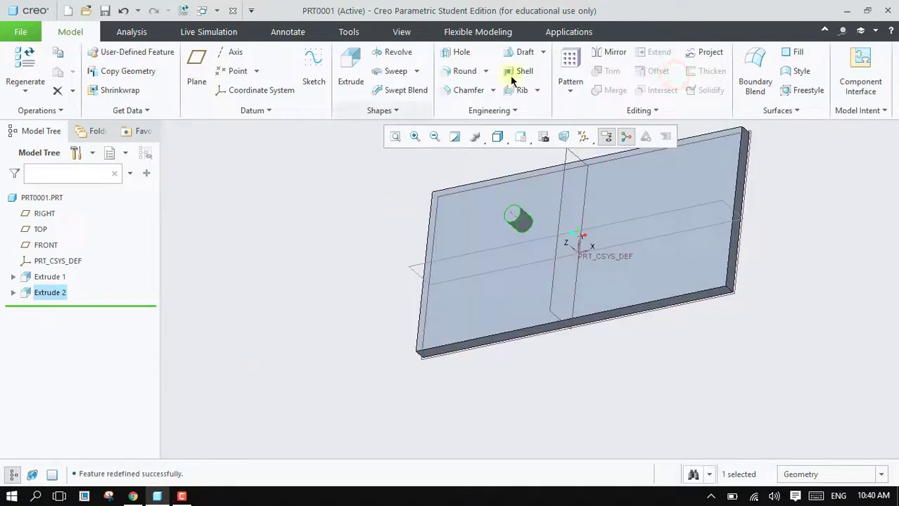
left_click(571, 62)
mouse_move(592, 227)
middle_mouse_down()
mouse_move(652, 241)
mouse_move(608, 234)
middle_mouse_up()
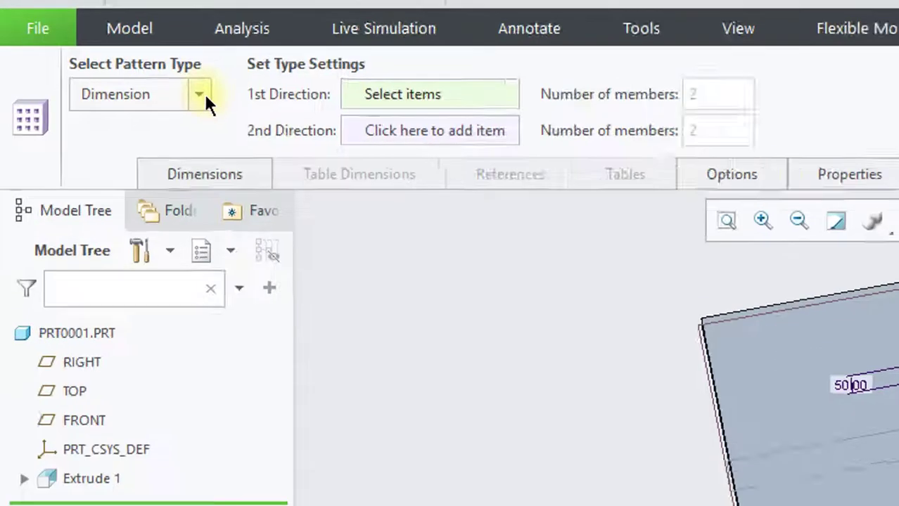
left_click(108, 67)
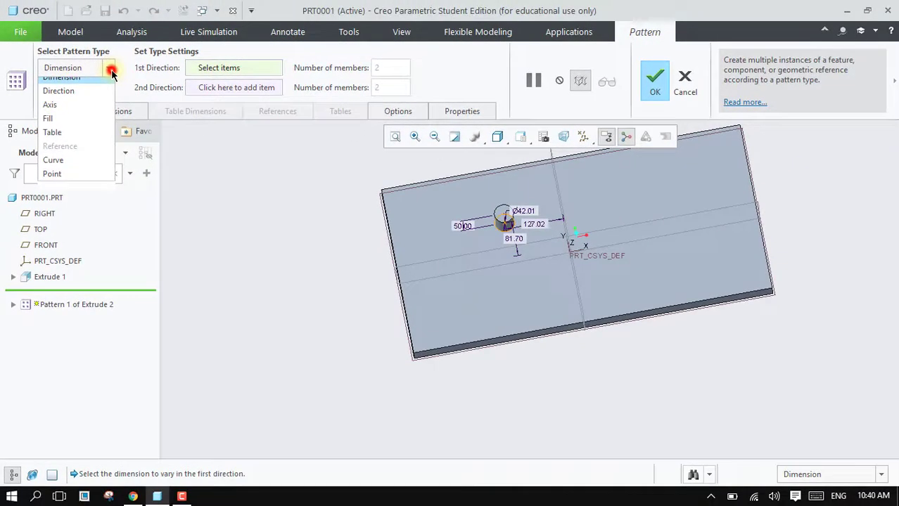
left_click(82, 112)
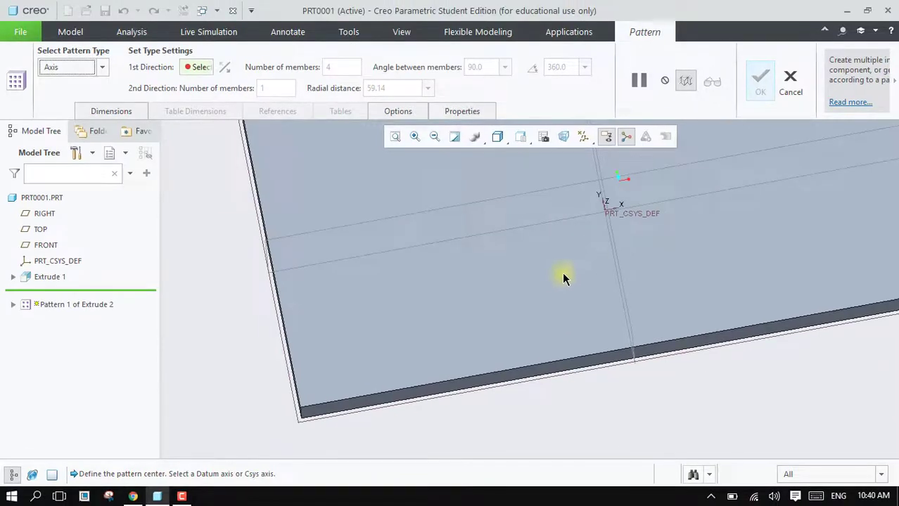
Center the peg pattern on the coordinate system's axis with 60° between members and create it
scroll(577, 278, "down", 2)
scroll(556, 291, "down", 2)
scroll(556, 270, "up", 2)
scroll(606, 241, "up", 2)
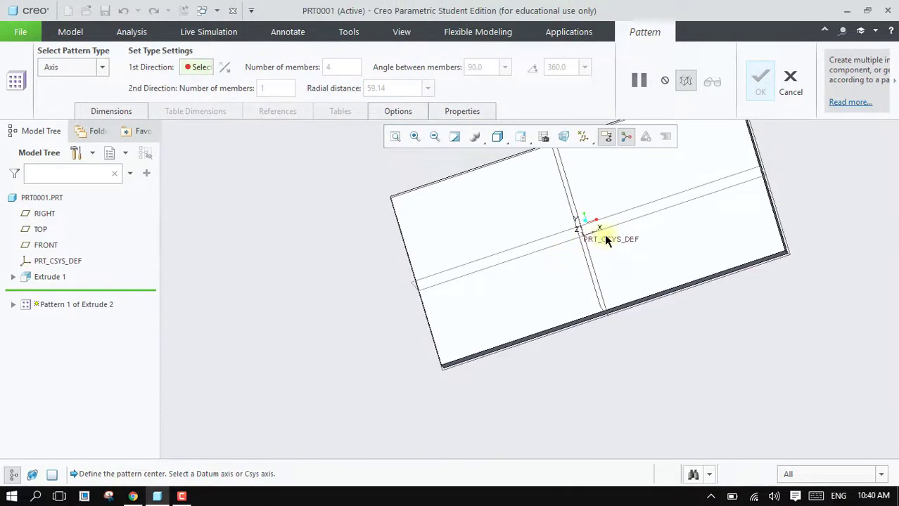
scroll(595, 235, "down", 3)
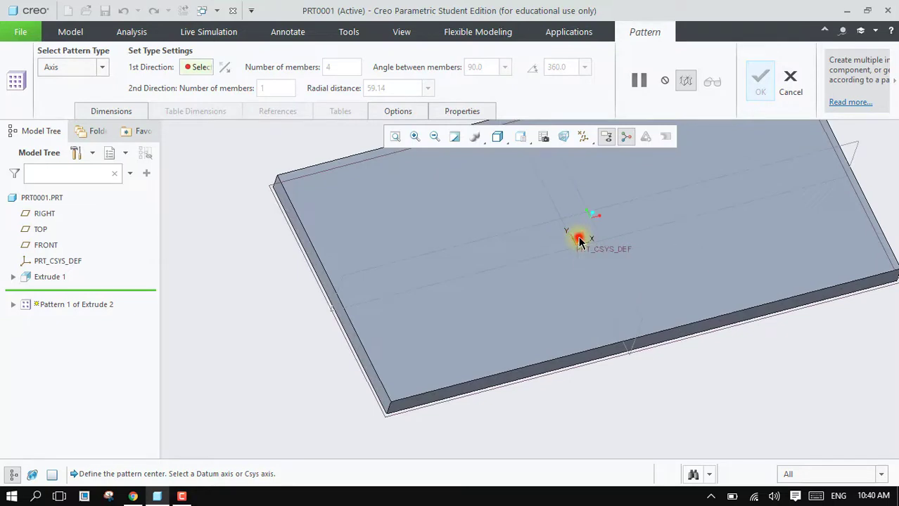
left_click(578, 240)
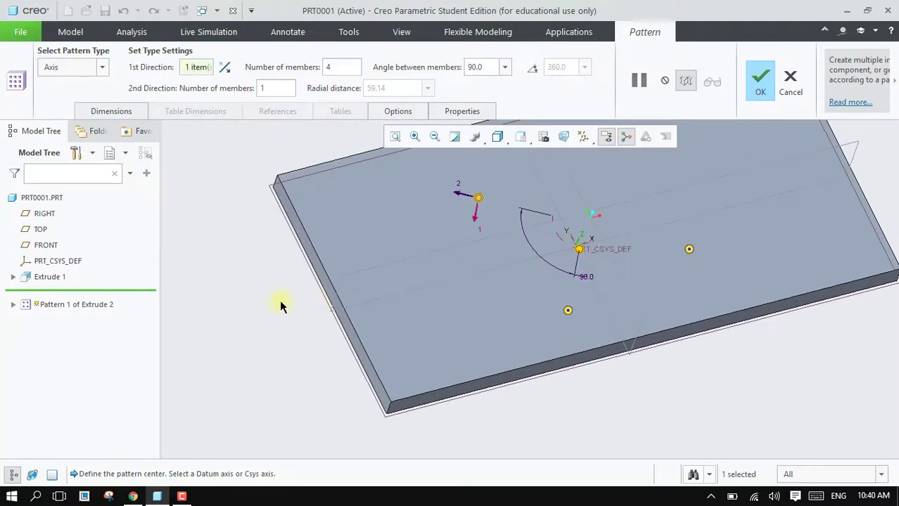
scroll(274, 306, "up", 2)
middle_click_drag(262, 305, 268, 310)
mouse_move(607, 341)
middle_mouse_down()
mouse_move(654, 327)
mouse_move(631, 351)
middle_mouse_up()
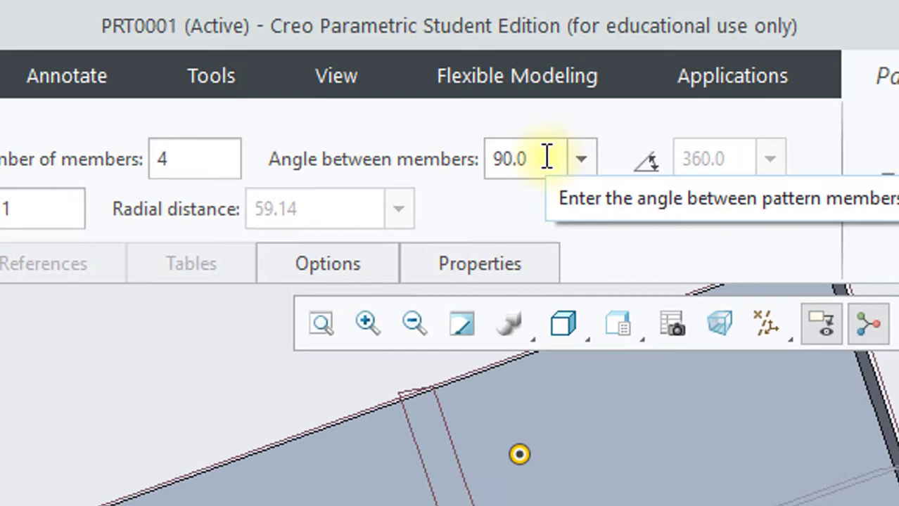
double_click(547, 158)
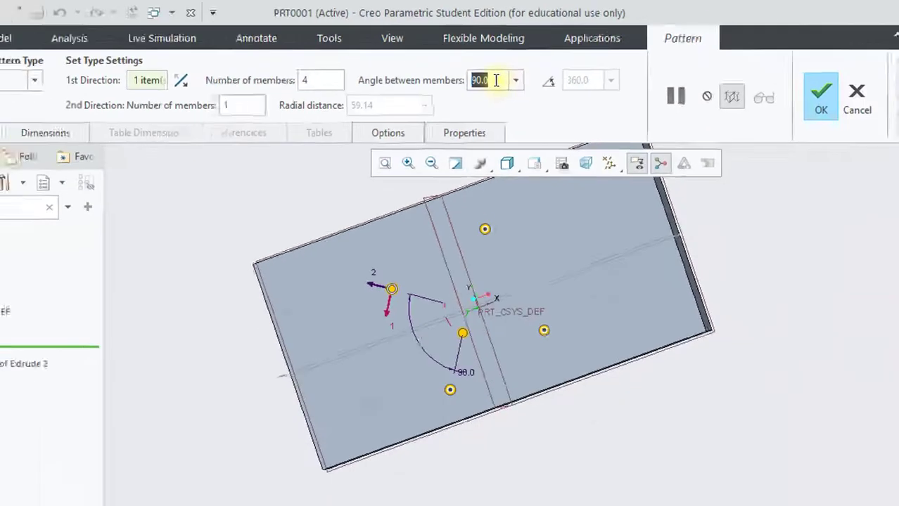
type("60")
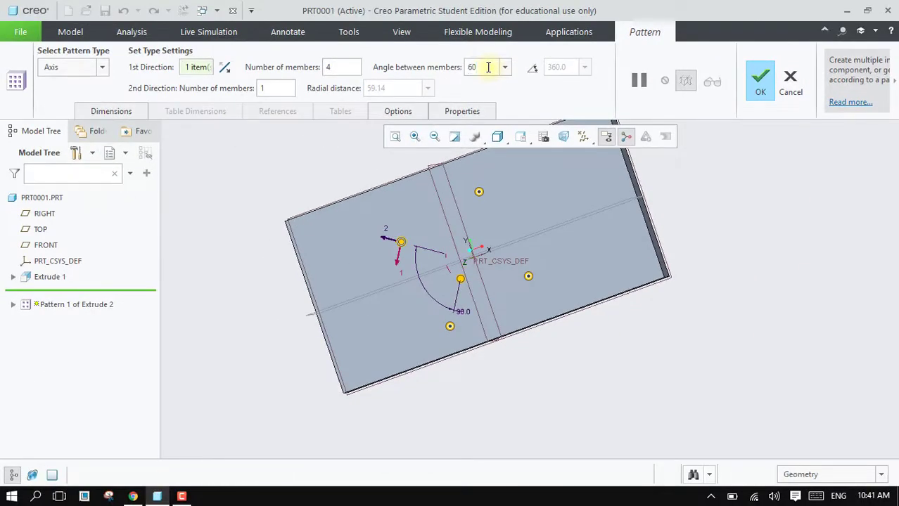
key("Return")
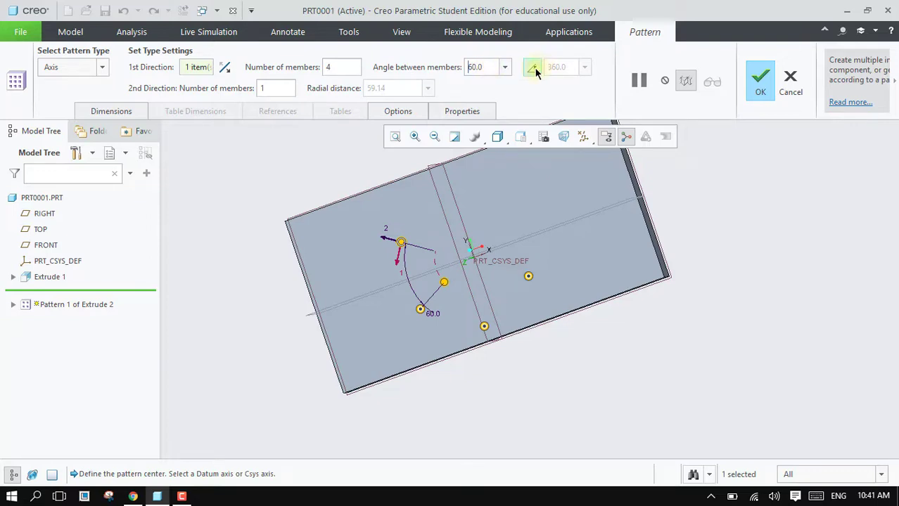
left_click(759, 79)
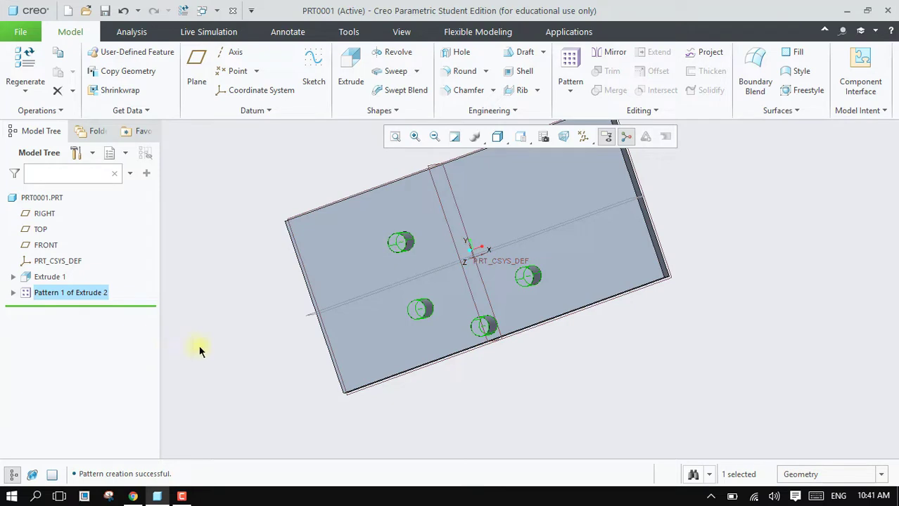
Reopen the circular pattern, spread members evenly over 360°, and try six pegs
middle_click_drag(213, 330, 218, 317)
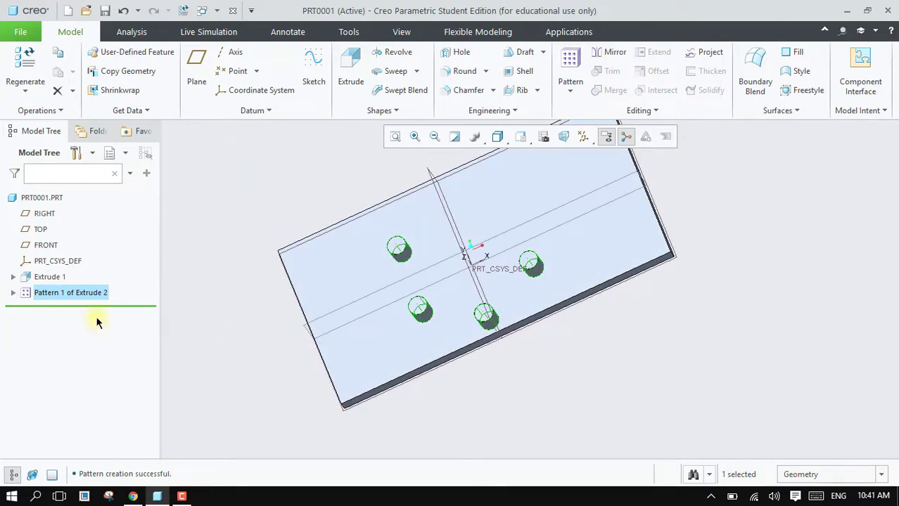
right_click(93, 294)
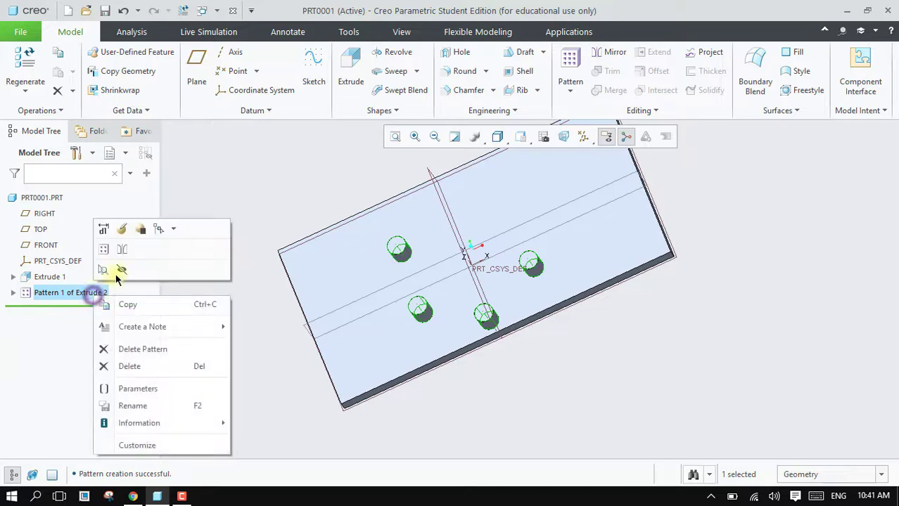
left_click(118, 232)
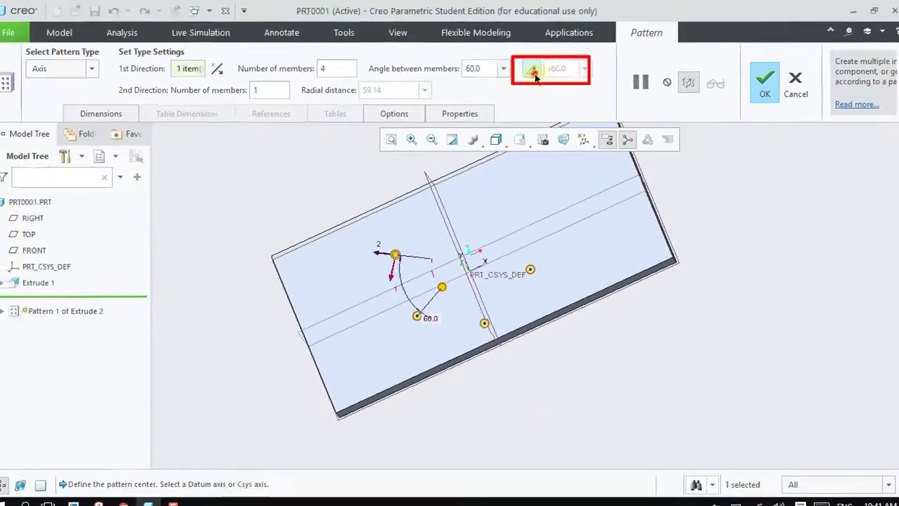
left_click(533, 70)
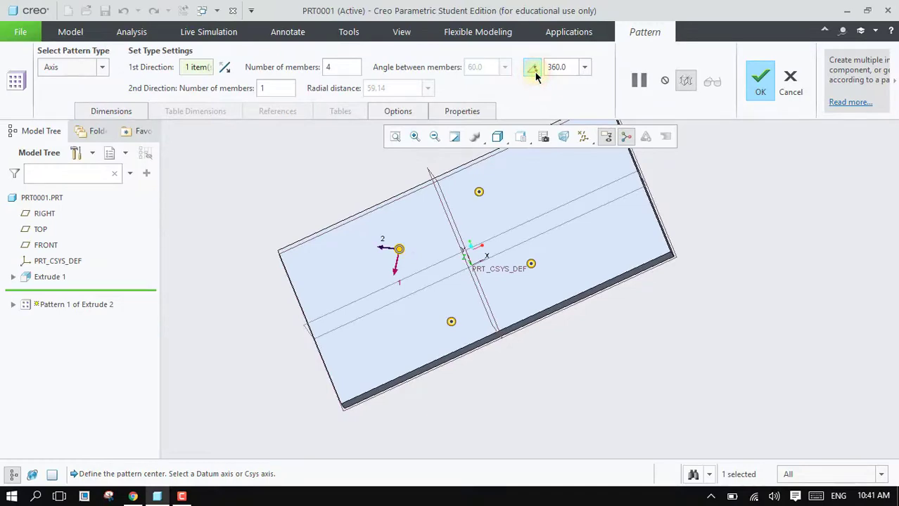
left_click_drag(340, 72, 310, 70)
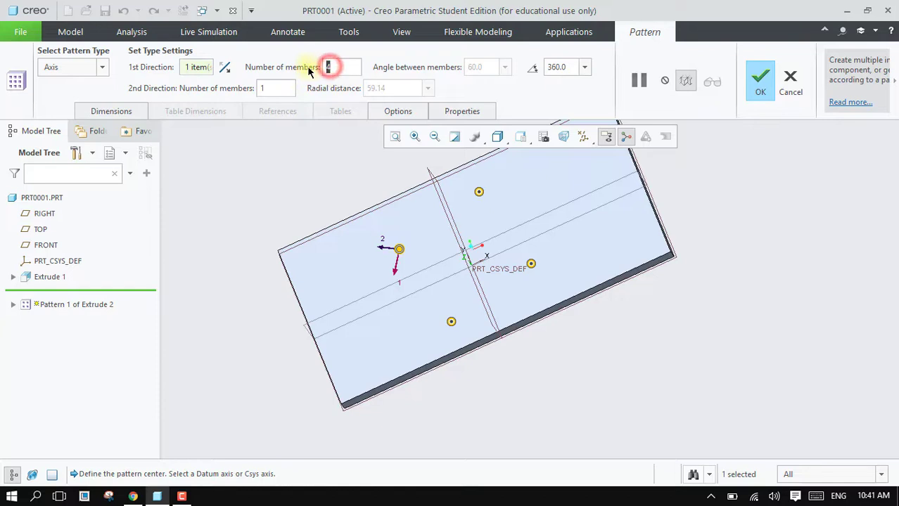
type("6")
key("Return")
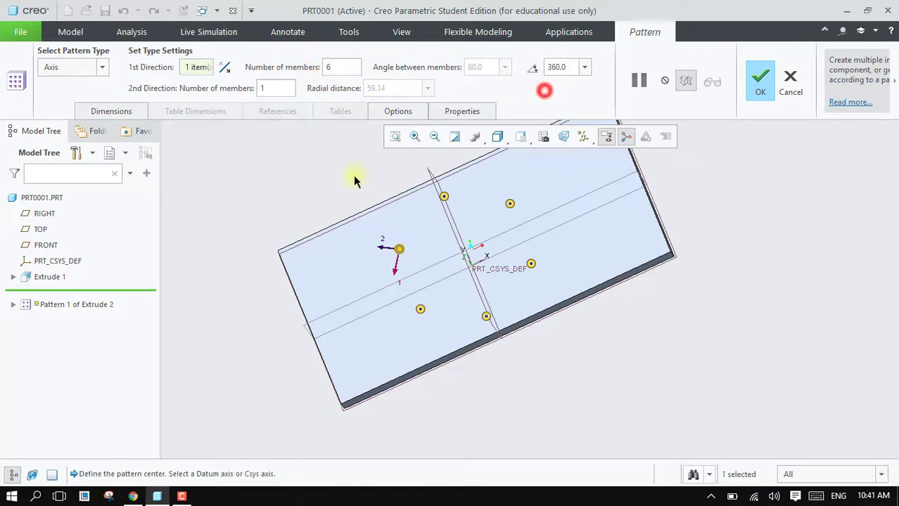
Change the member count to 8 and finish the eight-peg ring
left_click(311, 186)
left_click_drag(333, 67, 310, 71)
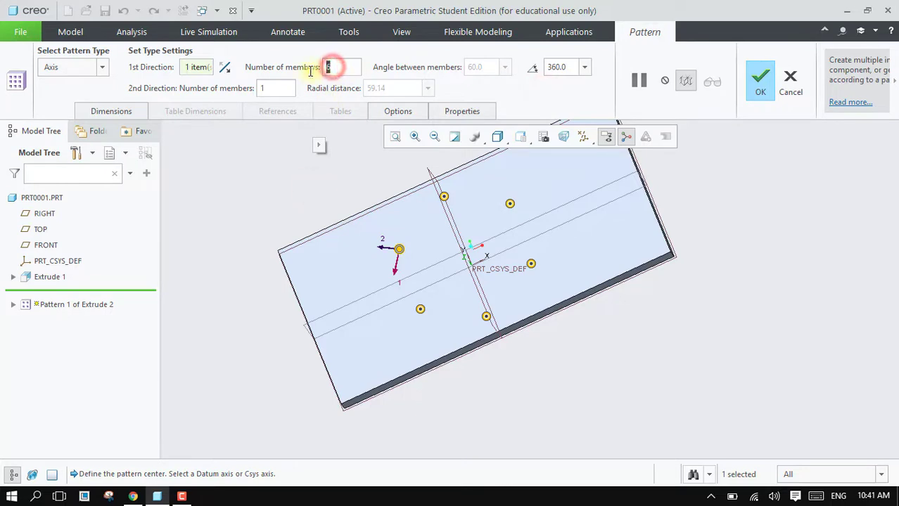
type("8")
key("Return")
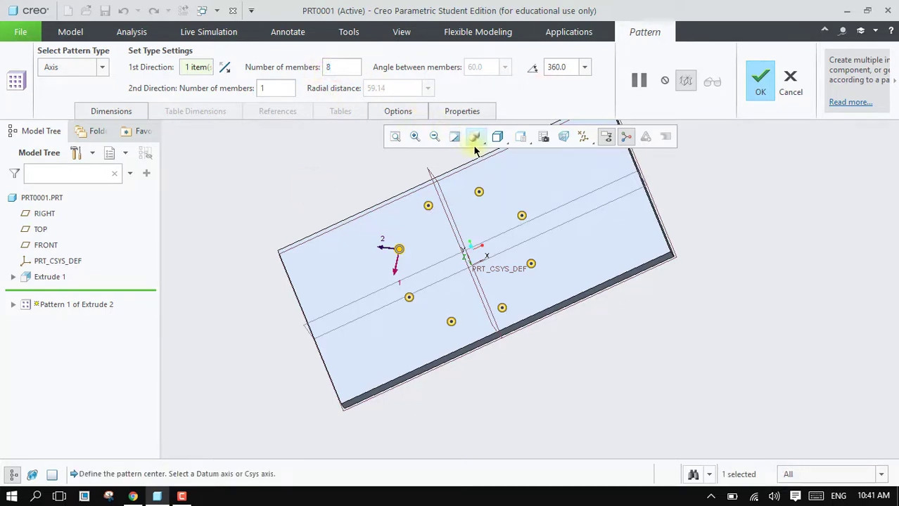
left_click(758, 82)
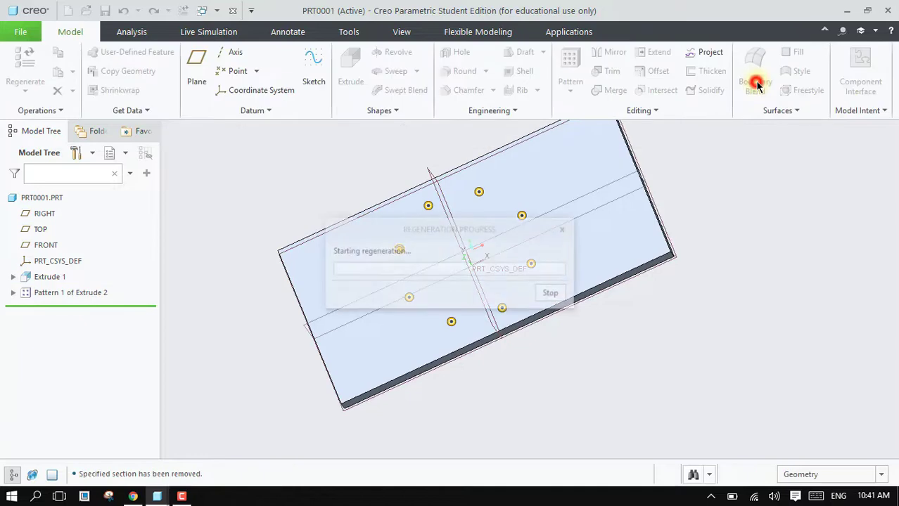
middle_click_drag(682, 266, 699, 262)
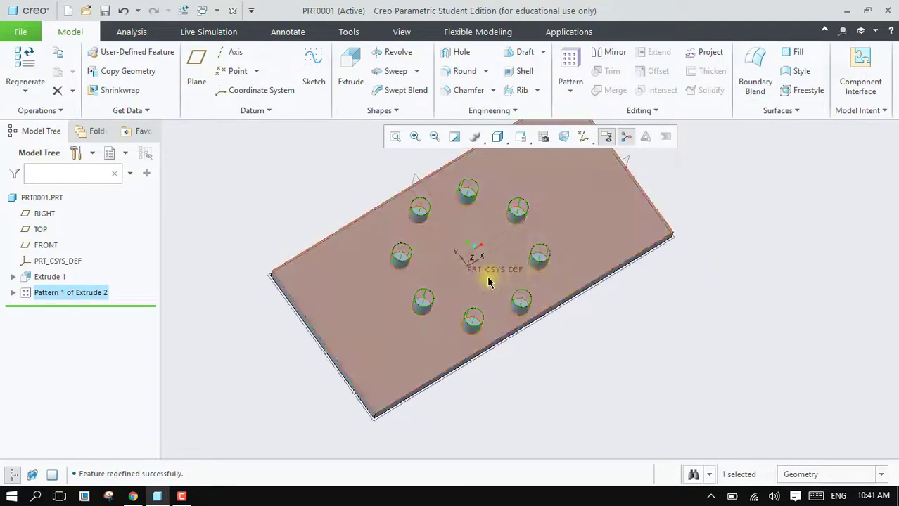
middle_click_drag(693, 304, 676, 306)
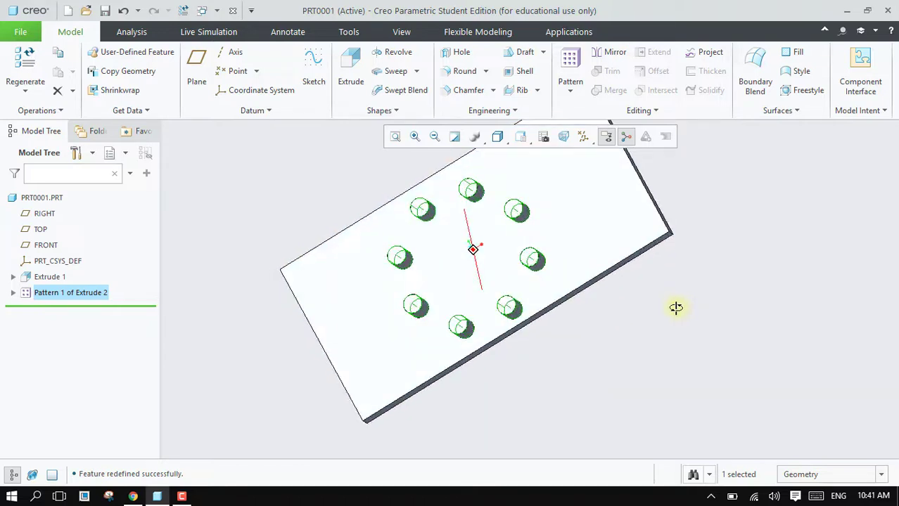
left_click(231, 259)
middle_click_drag(231, 259, 272, 230)
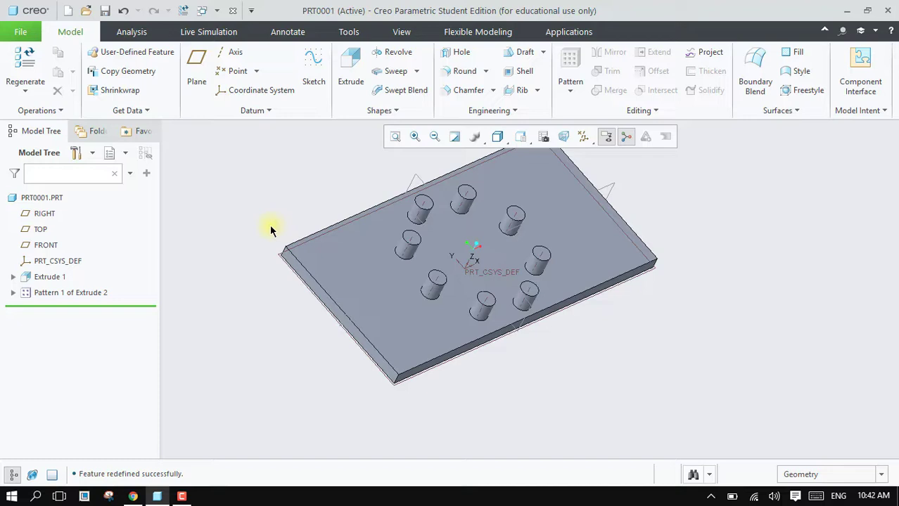
Set 2 second-direction members and drag the outer ring out to radial distance 158.25
right_click(78, 297)
left_click(101, 228)
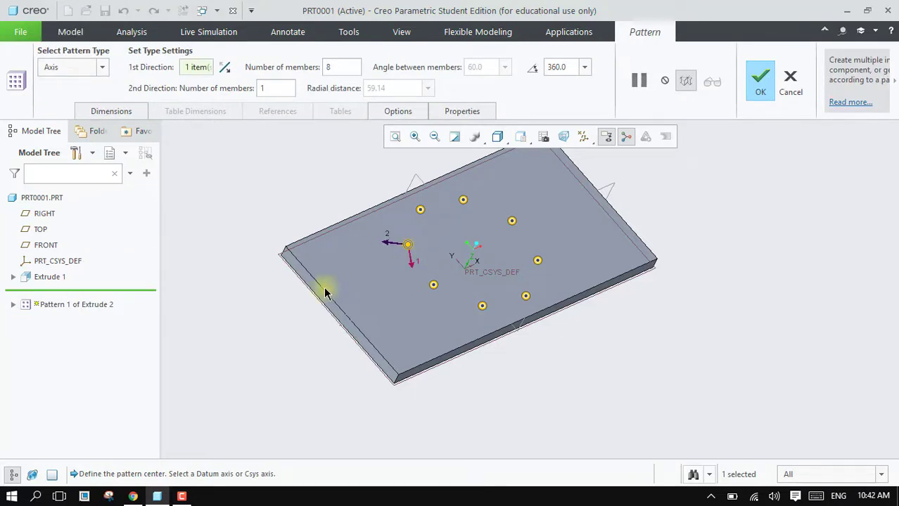
middle_click_drag(288, 297, 272, 296)
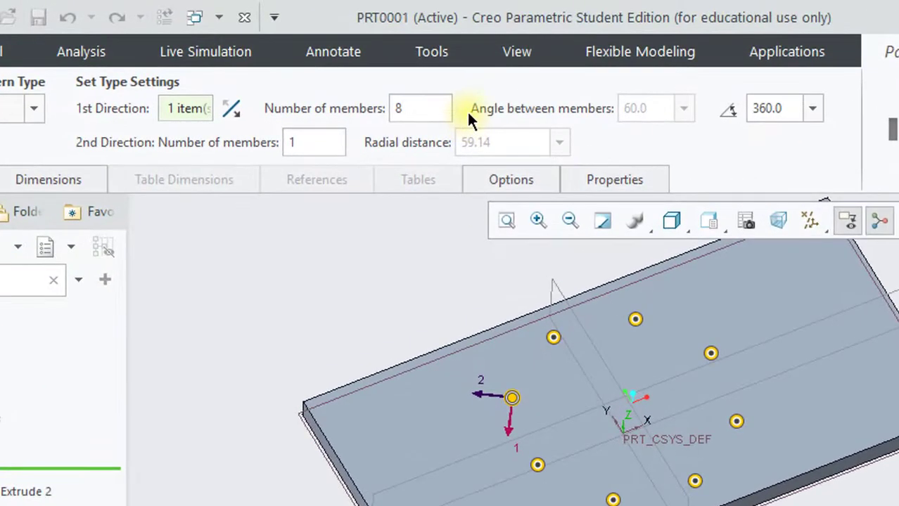
double_click(325, 142)
type("2")
key("Return")
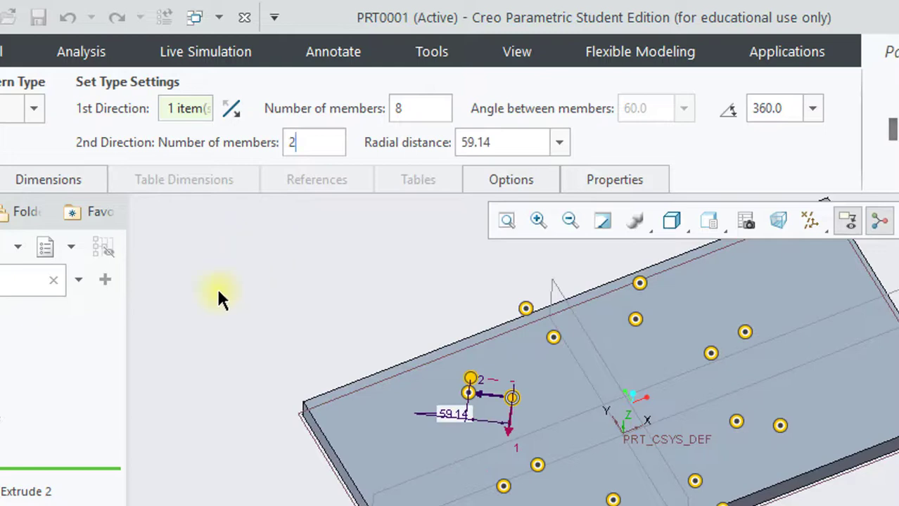
mouse_move(250, 322)
middle_mouse_down()
mouse_move(270, 392)
mouse_move(263, 364)
middle_mouse_up()
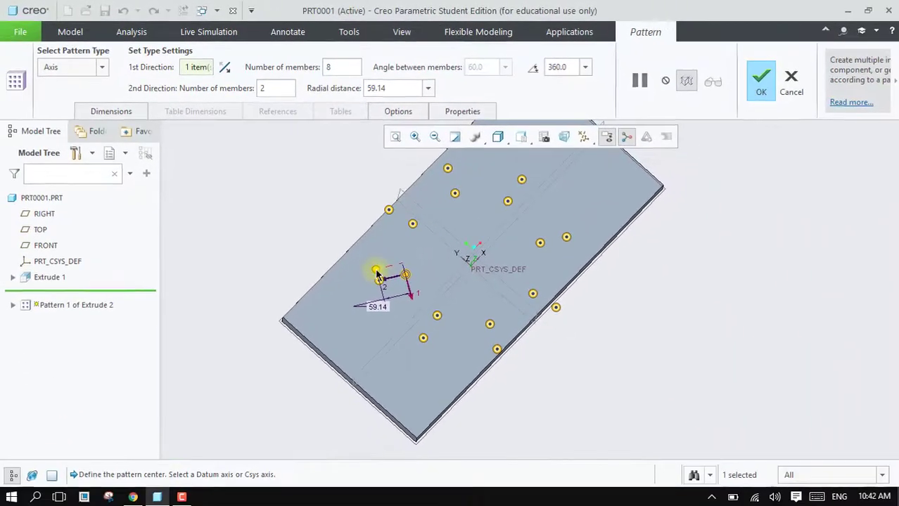
left_click_drag(375, 271, 281, 287)
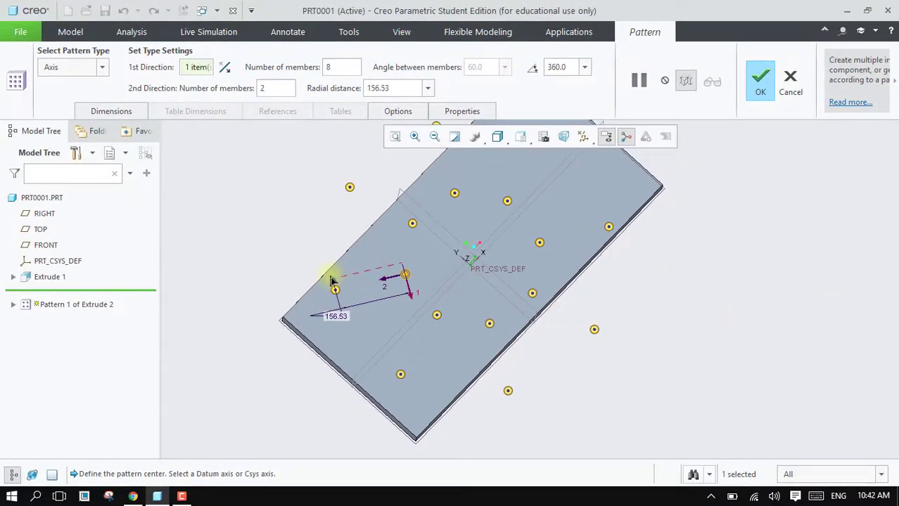
mouse_move(306, 290)
middle_mouse_down()
mouse_move(322, 301)
mouse_move(308, 249)
middle_mouse_up()
scroll(295, 227, "up", 3)
left_click(763, 83)
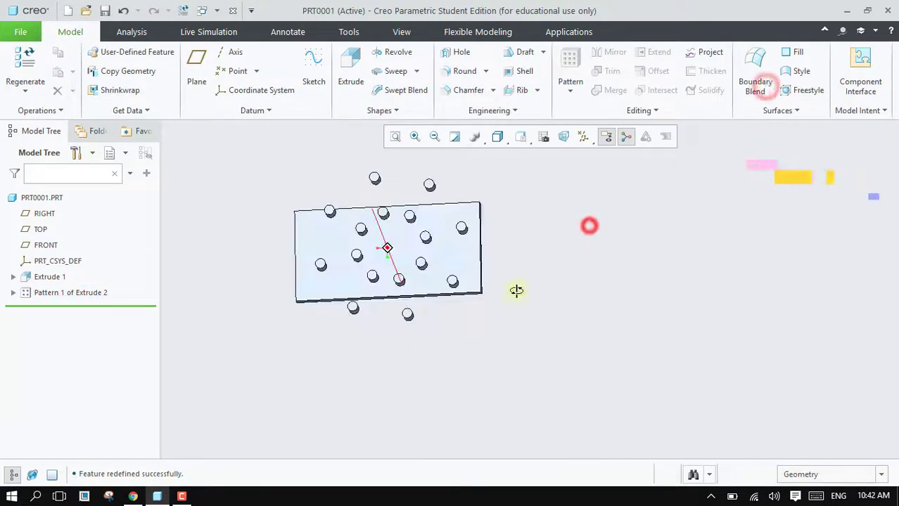
Reset the second direction to 1 member, dropping the outer ring of pegs
double_click(265, 88)
type("1")
key("Return")
middle_click_drag(529, 217, 451, 220)
Vary the peg's 127.02 dimension by 40 per member in the first direction
left_click(111, 111)
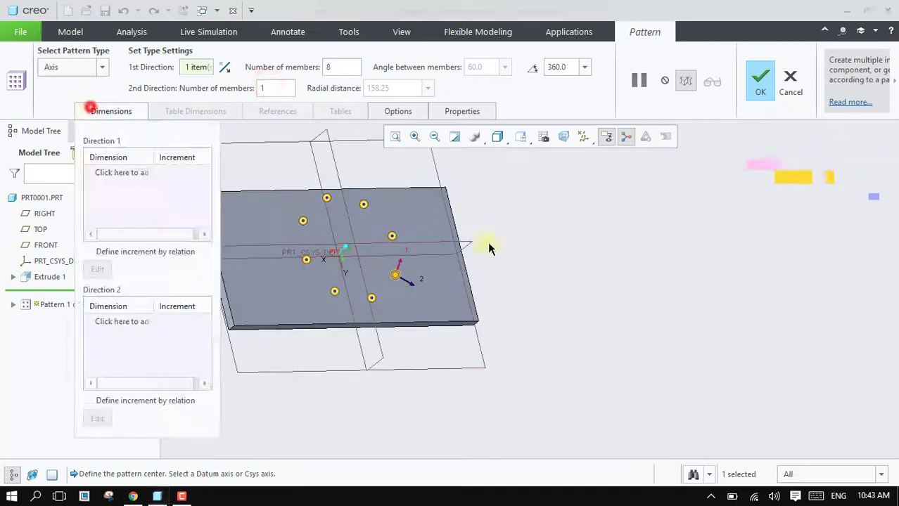
left_click(120, 173)
middle_click_drag(527, 232, 455, 262)
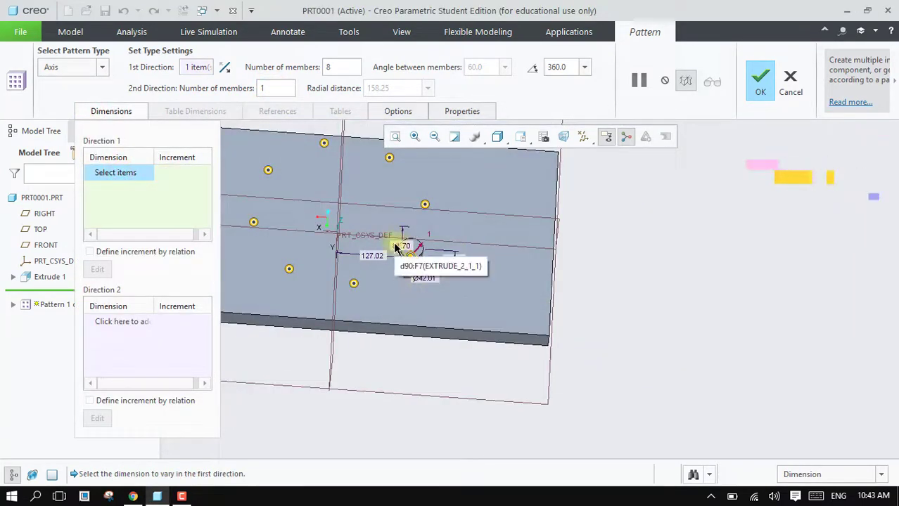
left_click(369, 255)
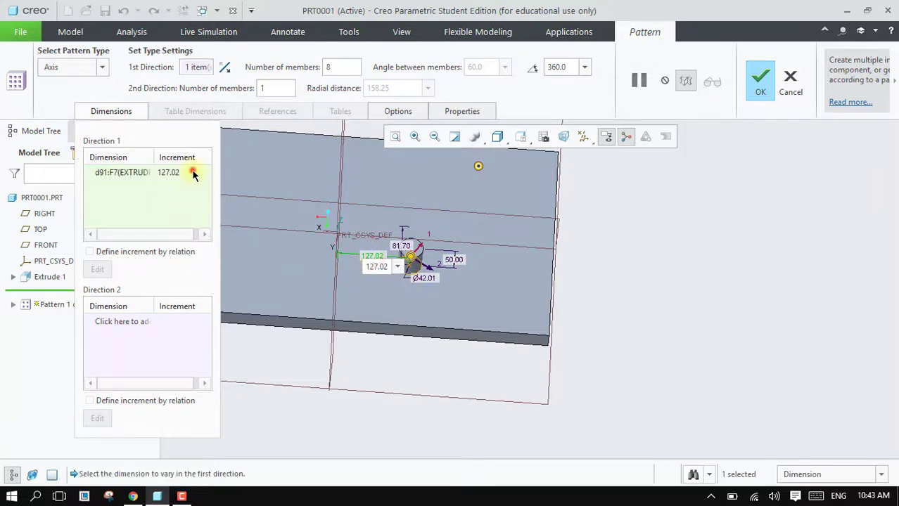
left_click(193, 174)
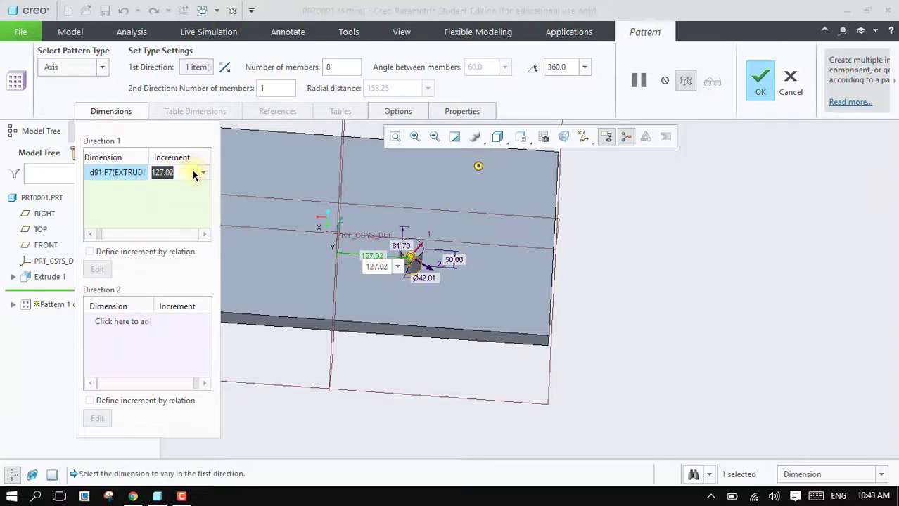
type("10")
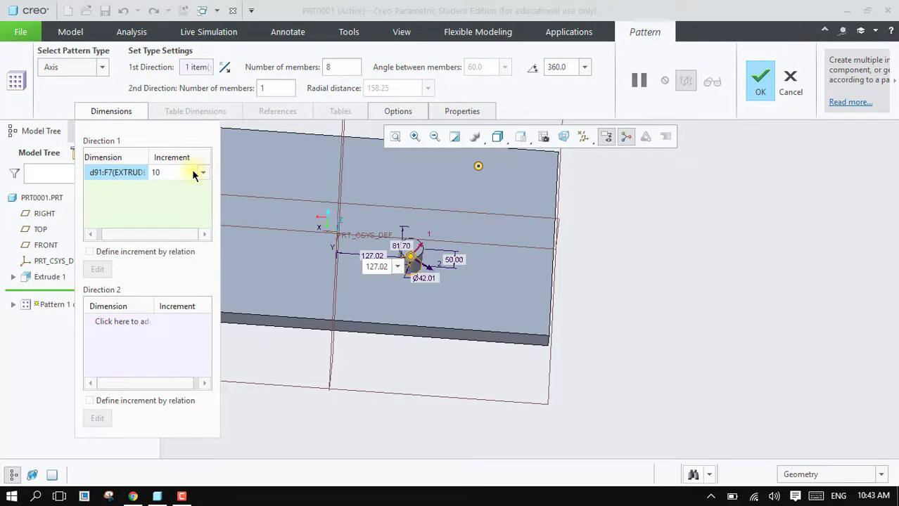
key("Return")
scroll(646, 202, "down", 3)
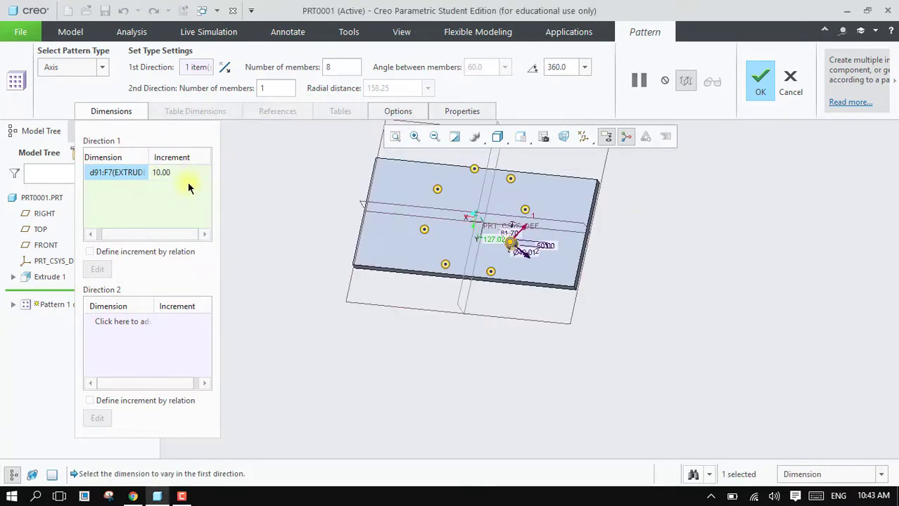
left_click(176, 175)
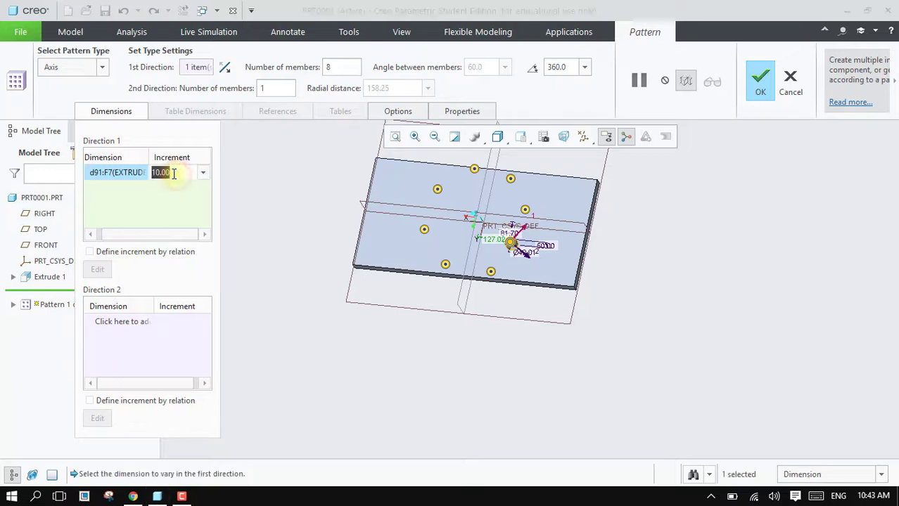
type("40")
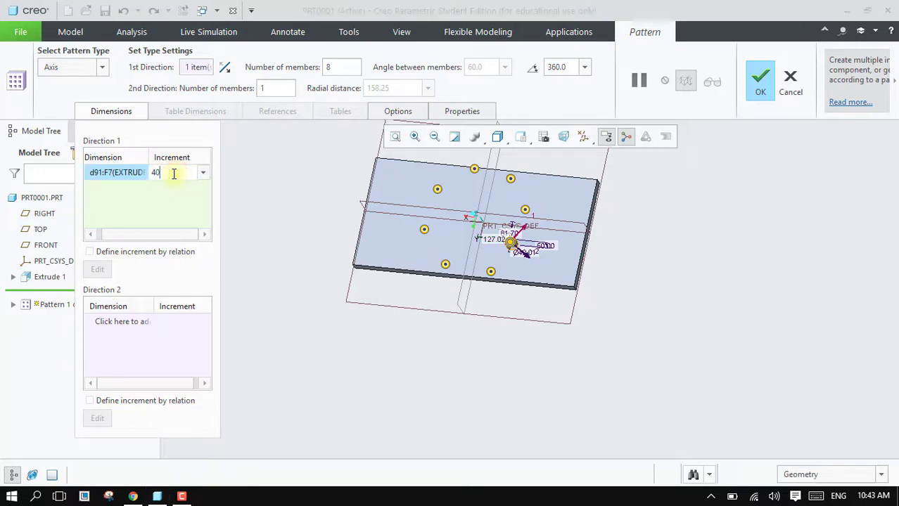
key("Return")
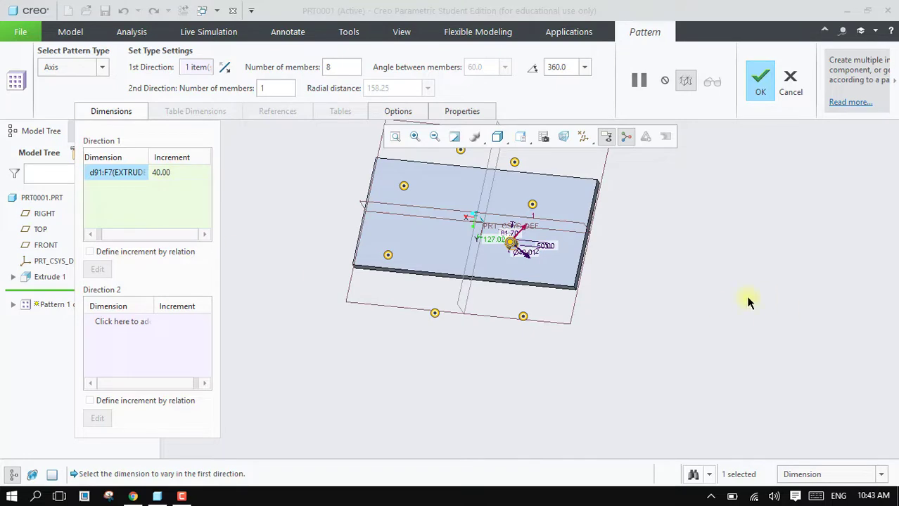
Set the pattern to 15 members and finish the spiral
middle_click_drag(747, 301, 694, 299)
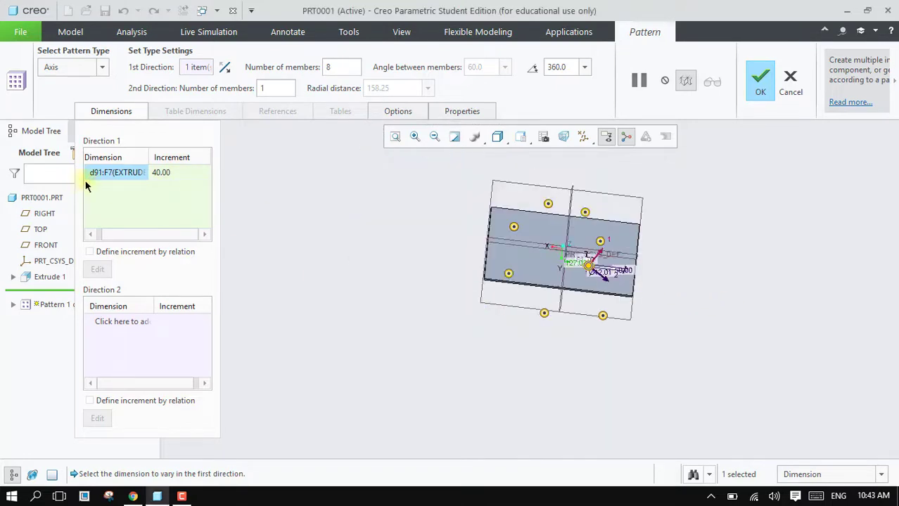
double_click(336, 65)
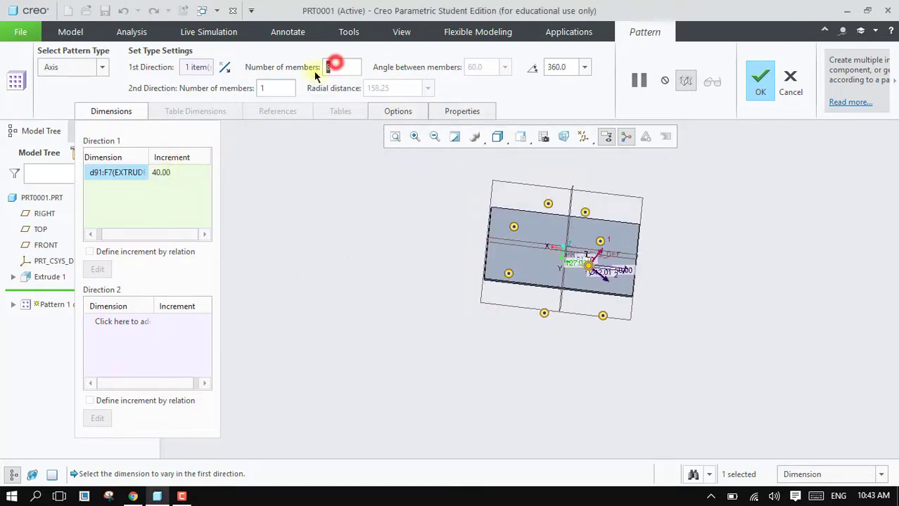
type("1")
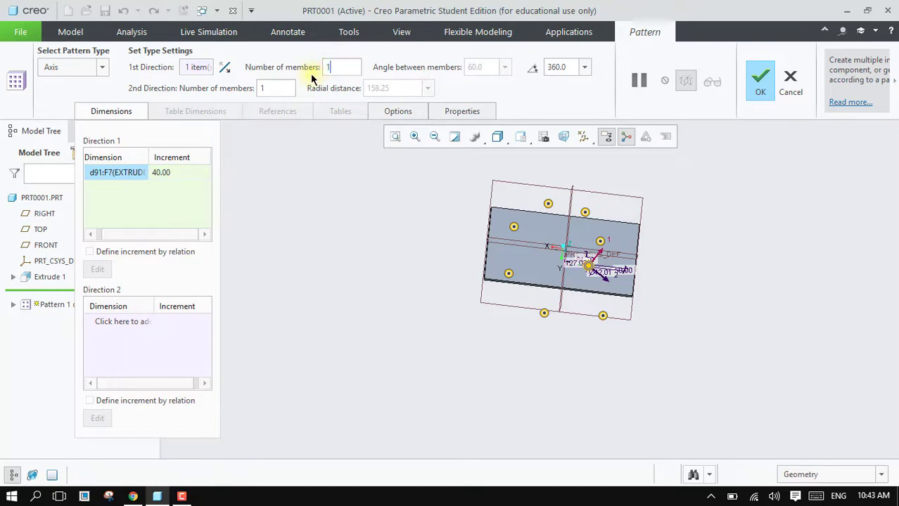
key("Return")
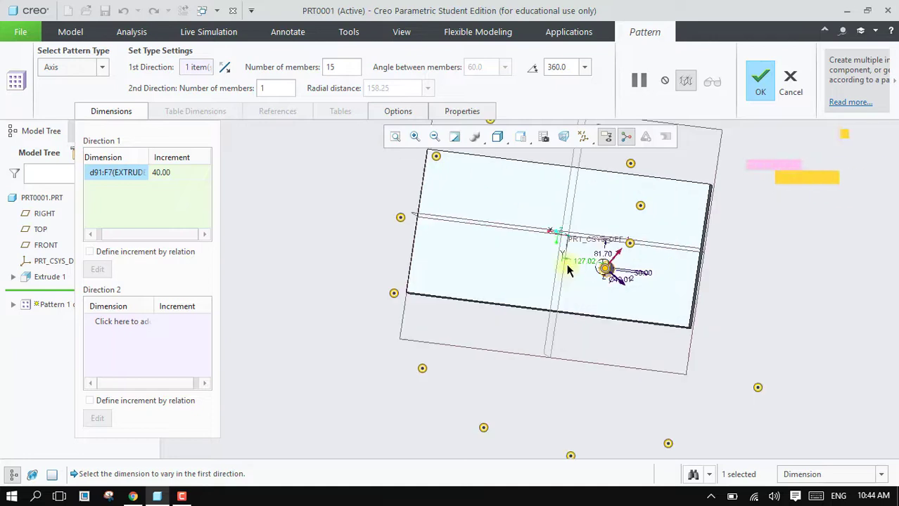
middle_click(721, 222)
middle_click_drag(721, 222, 704, 211)
Reopen Pattern 1 and choose the peg's 81.70 dimension to vary in Direction 1
right_click(49, 292)
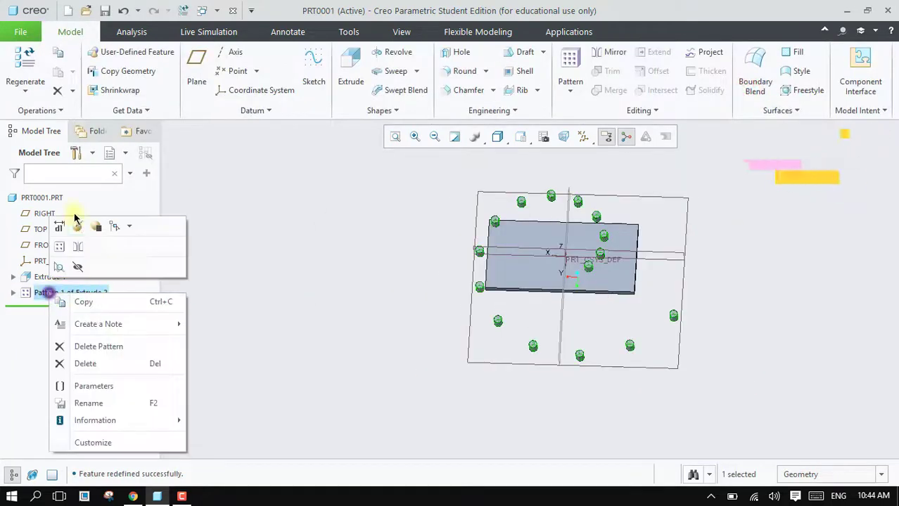
left_click(77, 224)
left_click(111, 111)
left_click(110, 174)
scroll(612, 254, "down", 3)
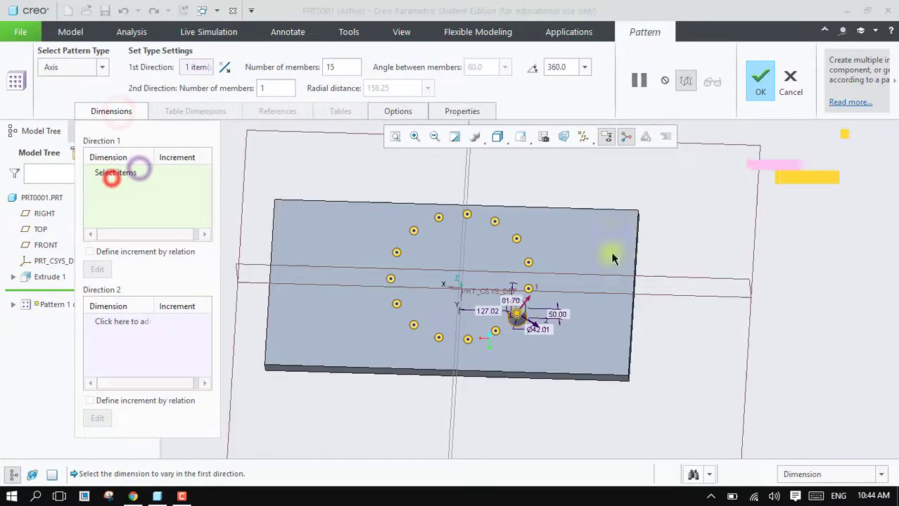
scroll(505, 324, "down", 1)
scroll(505, 324, "down", 1)
left_click(137, 172)
scroll(496, 302, "down", 1)
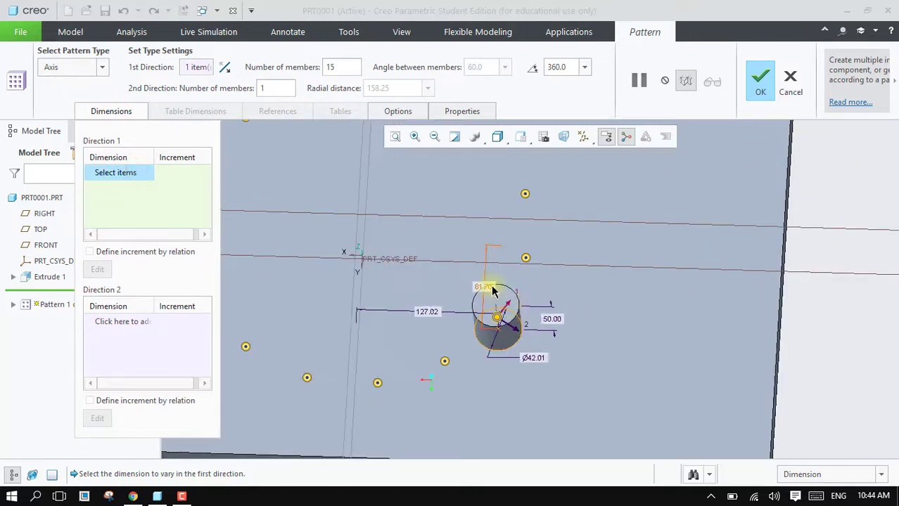
left_click(492, 290)
scroll(492, 290, "up", 1)
scroll(492, 290, "up", 2)
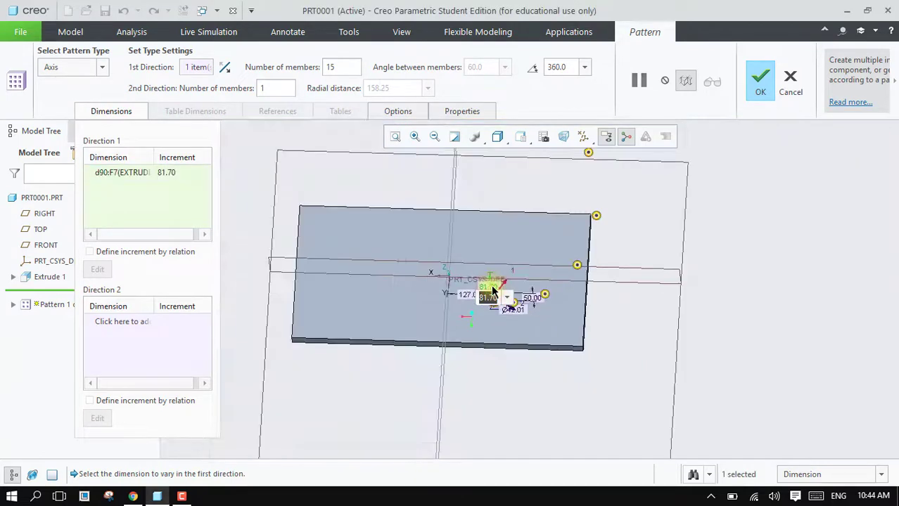
scroll(492, 290, "up", 1)
scroll(492, 290, "up", 1)
scroll(492, 291, "up", 1)
scroll(492, 290, "up", 1)
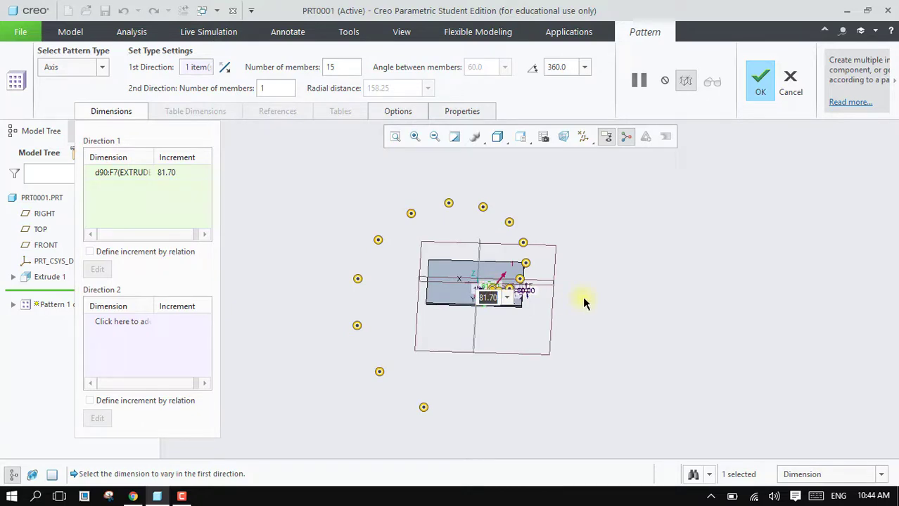
Set the 81.70 dimension's increment to 90 and finish the pattern
left_click(172, 173)
type("90")
key("Return")
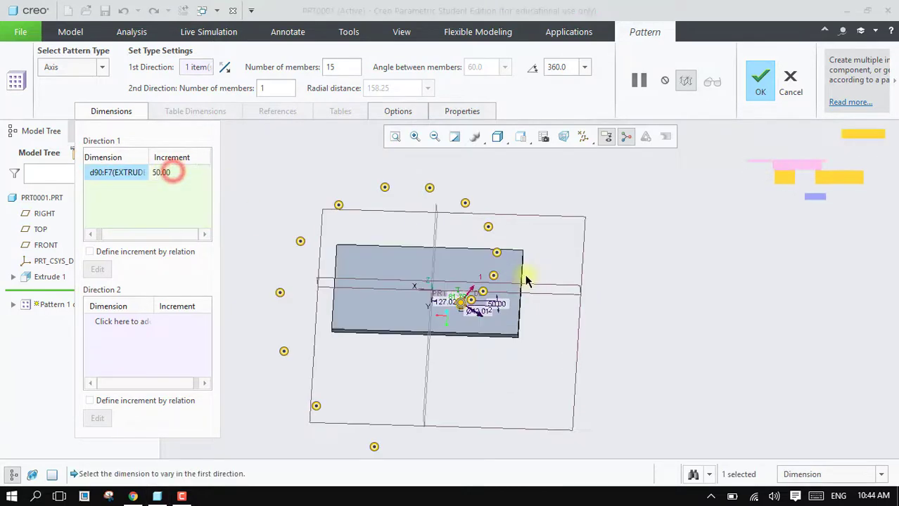
left_click(759, 81)
Reopen the peg pattern's definition to review its varied dimensions
left_click(76, 292)
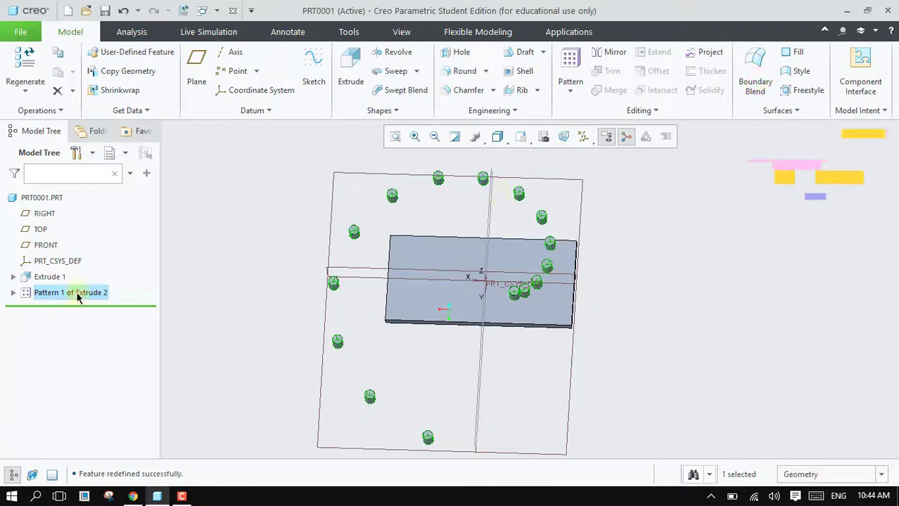
left_click(104, 227)
left_click(121, 110)
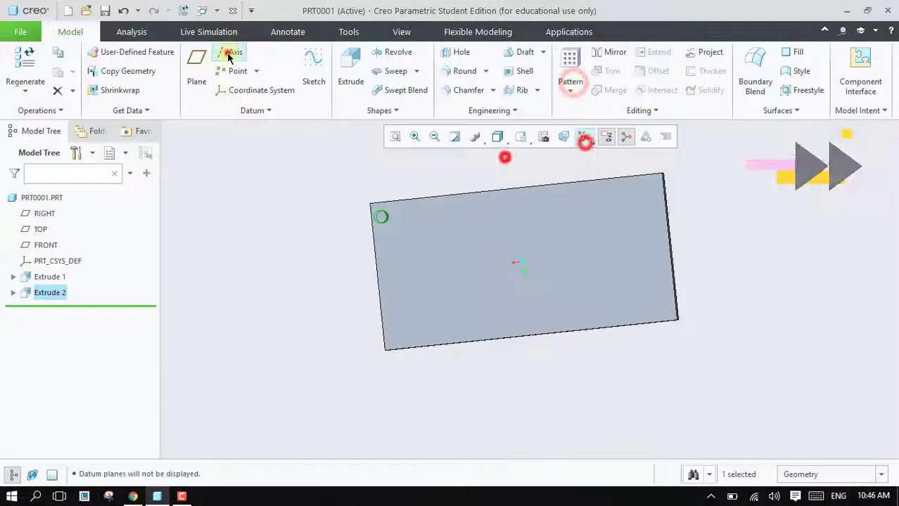
Attempt a datum axis from a plate corner and edges, then abandon it
left_click(229, 57)
left_click(370, 204)
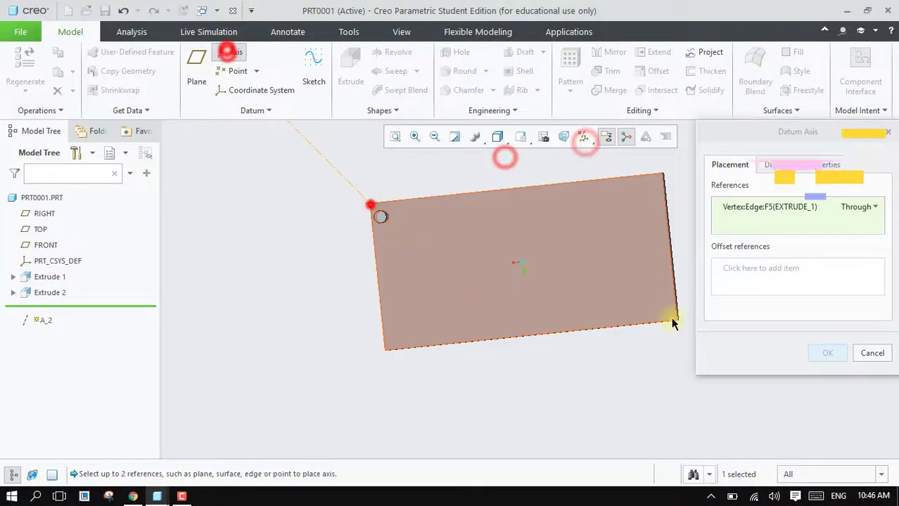
left_click(673, 315)
left_click(369, 204)
scroll(514, 328, "up", 2)
scroll(514, 328, "down", 2)
left_click(520, 251)
left_click(519, 325)
left_click(442, 259)
left_click(875, 206)
left_click(872, 353)
Create datum axis A_2 through two opposite plate corners and move it above Extrude 2
left_click(495, 273)
left_click(594, 316, "ctrl")
left_click(872, 354)
left_click(228, 53)
left_click(445, 265)
left_click(596, 317, "ctrl")
left_click(827, 353)
left_click(583, 136)
middle_click_drag(736, 198, 367, 247)
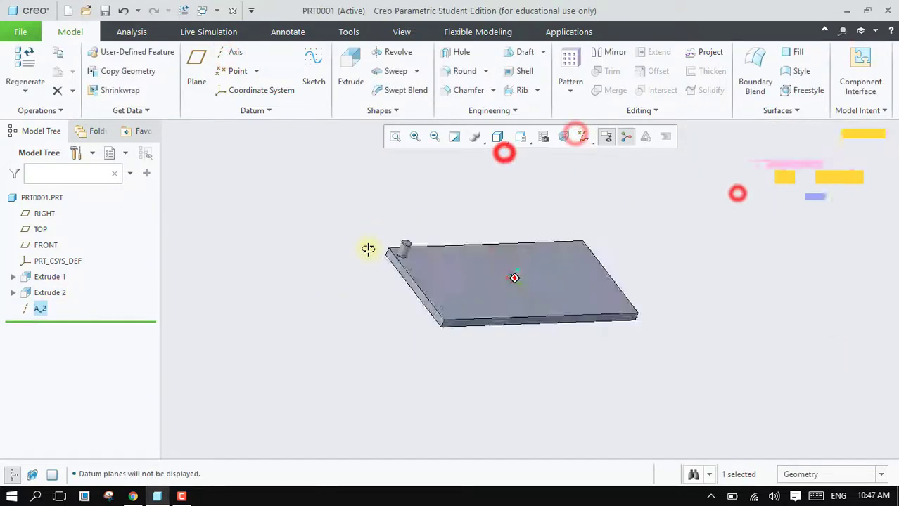
left_click_drag(36, 308, 39, 293)
Add axis A_3 normal to the plate at edge offsets 169.12 and 495.27, above Extrude 2
middle_click_drag(324, 339, 477, 385)
left_click(235, 53)
left_click(485, 294)
mouse_move(492, 299)
left_mouse_down()
mouse_move(503, 343)
mouse_move(562, 267)
mouse_move(530, 341)
left_mouse_up()
left_click(827, 354)
left_click_drag(36, 324, 38, 308)
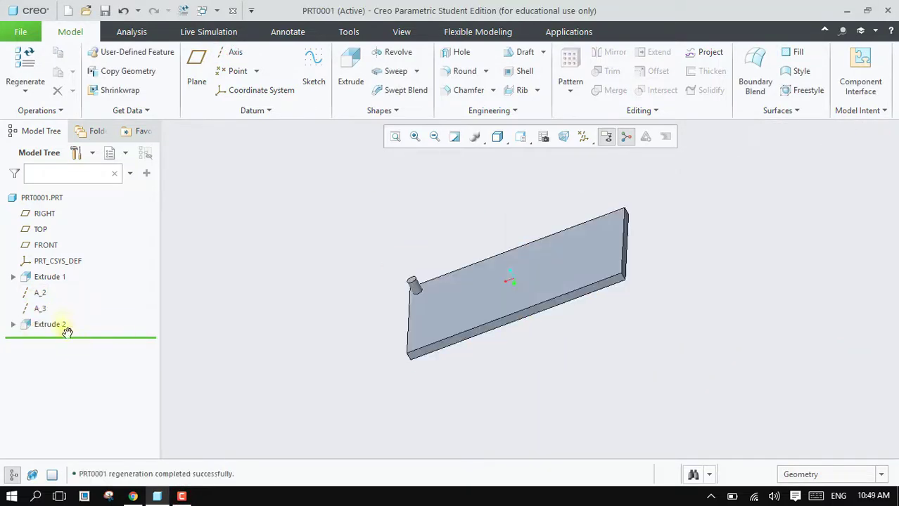
left_click(60, 325)
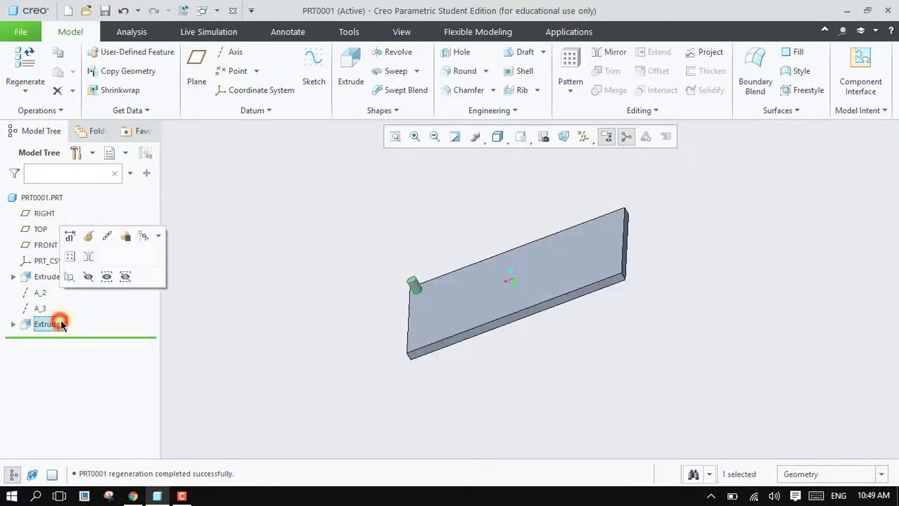
Start a direction pattern of the peg along the long bottom edge, spaced 147.16
left_click(570, 60)
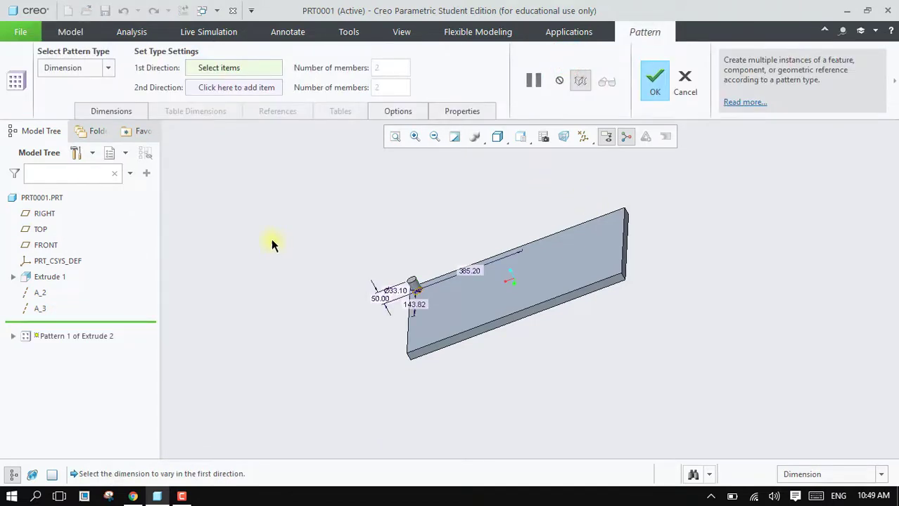
left_click(111, 67)
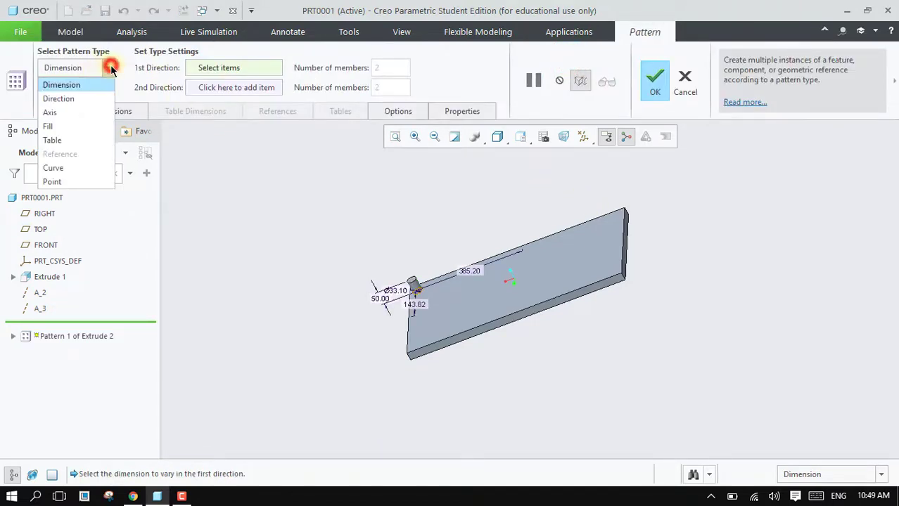
left_click(89, 99)
mouse_move(231, 254)
middle_mouse_down()
mouse_move(263, 252)
mouse_move(285, 237)
mouse_move(267, 245)
mouse_move(265, 272)
middle_mouse_up()
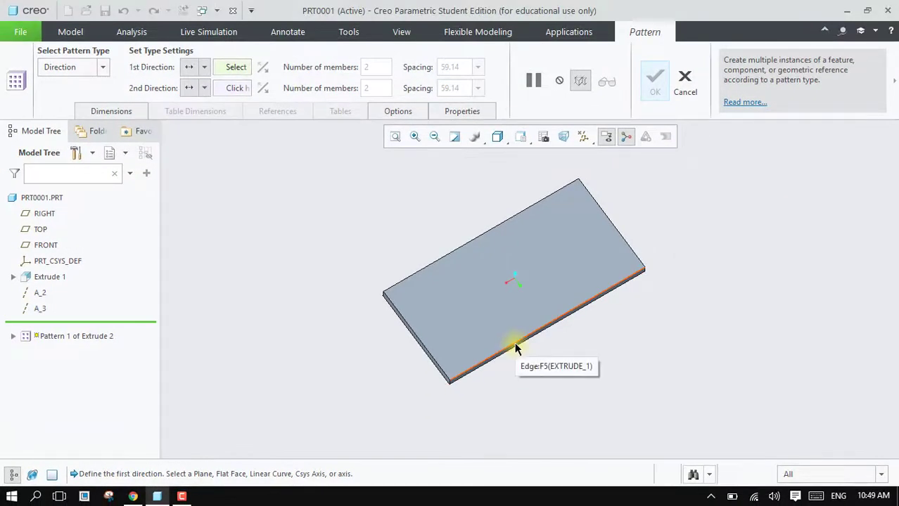
left_click(514, 345)
middle_click_drag(540, 351, 517, 351)
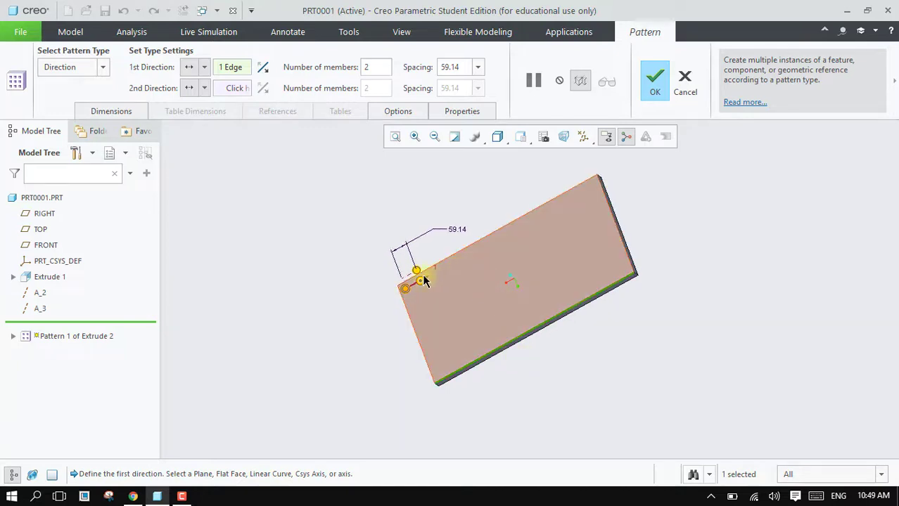
left_click_drag(418, 279, 501, 240)
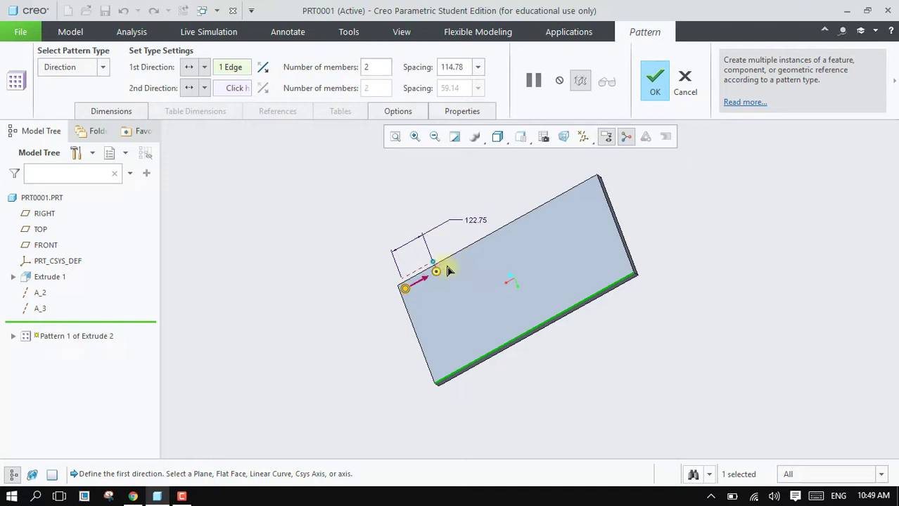
left_click_drag(501, 240, 448, 271)
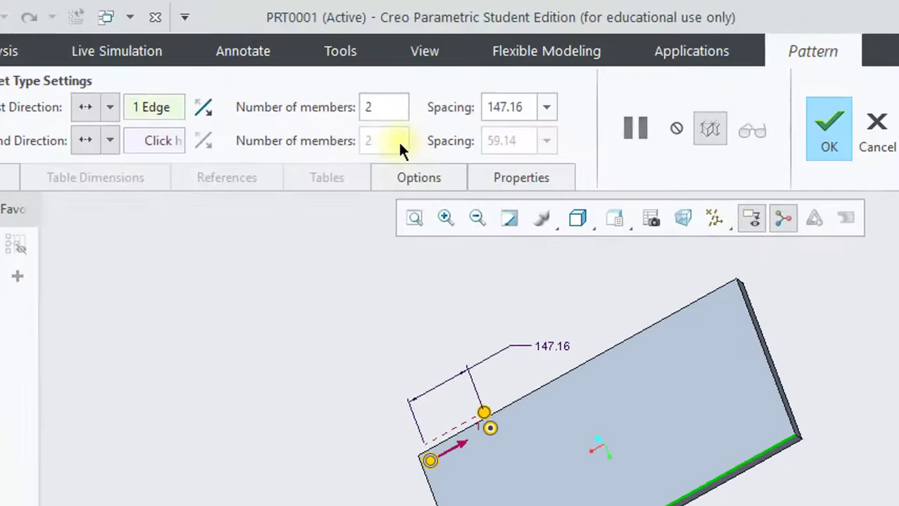
Set the pattern to 6 members and finish it
left_click(367, 63)
left_click(381, 178)
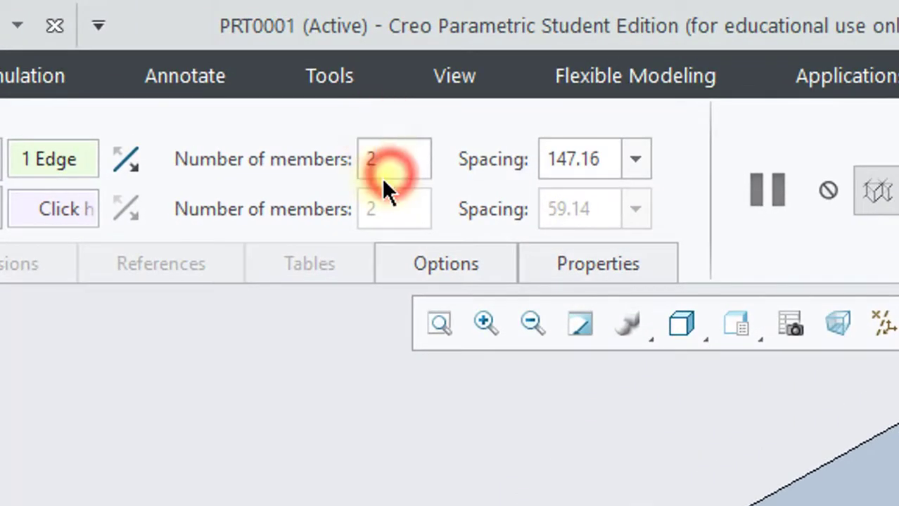
key("BackSpace")
type("4")
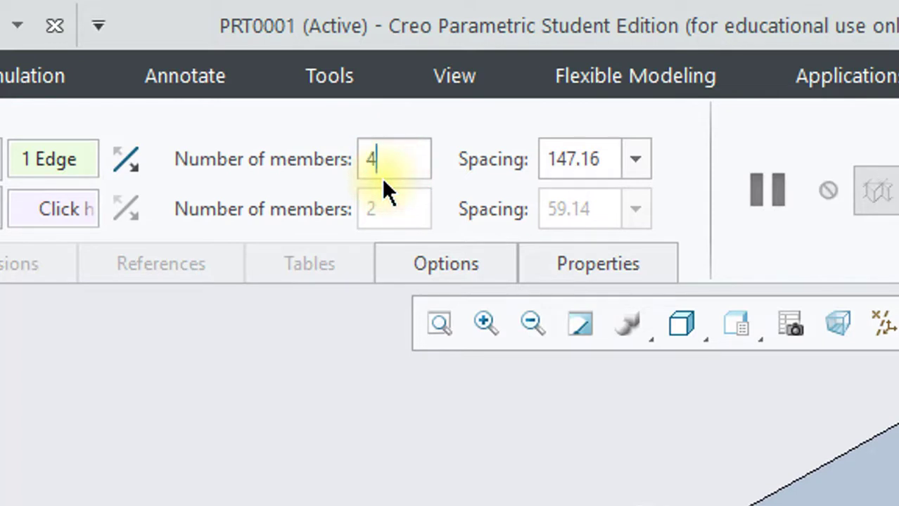
key("BackSpace")
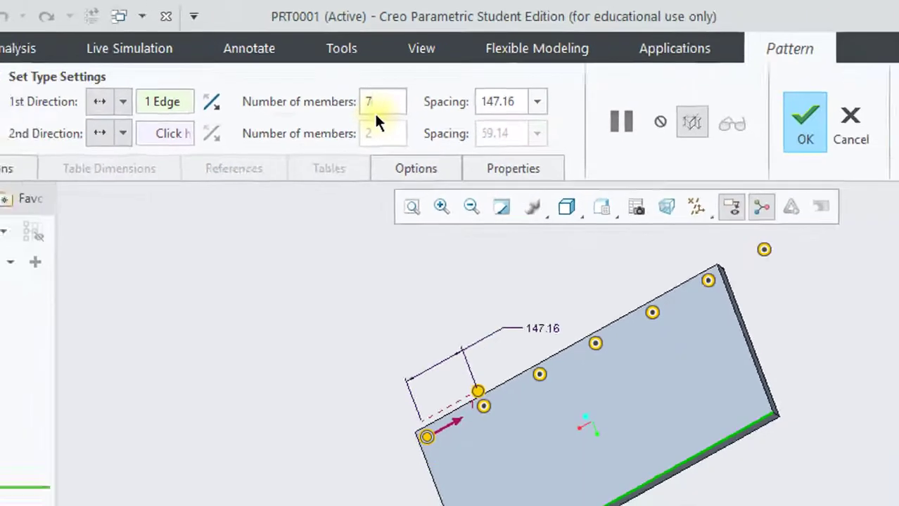
key("BackSpace")
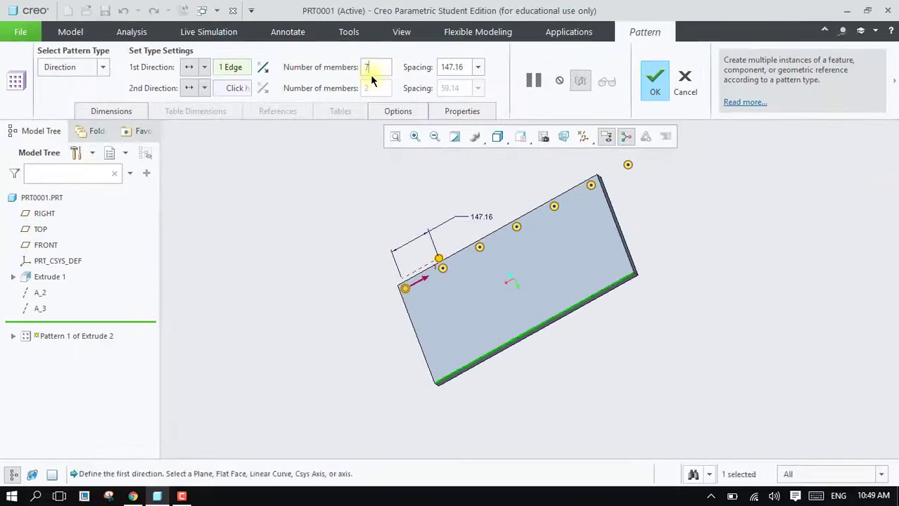
type("6")
left_click(647, 90)
Reopen Pattern 1 for editing and flip its direction back and forth
right_click(65, 322)
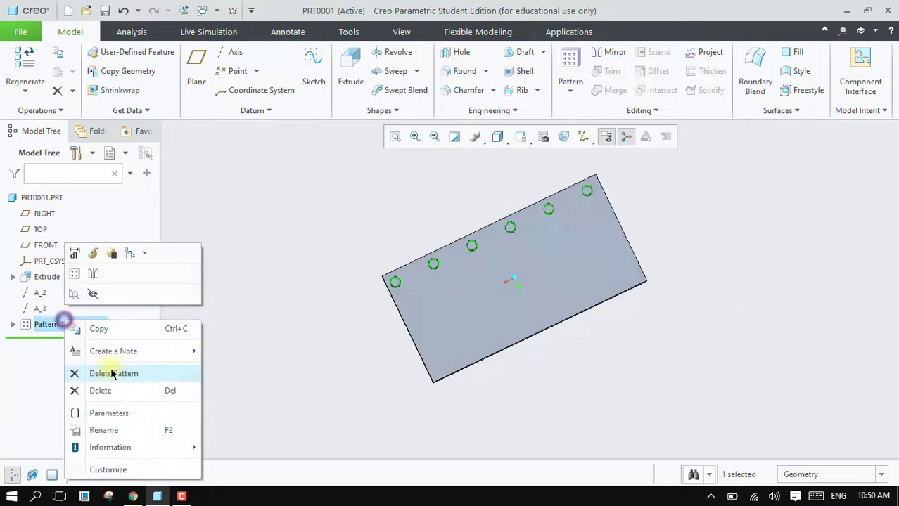
left_click(86, 253)
middle_click_drag(401, 268, 407, 282)
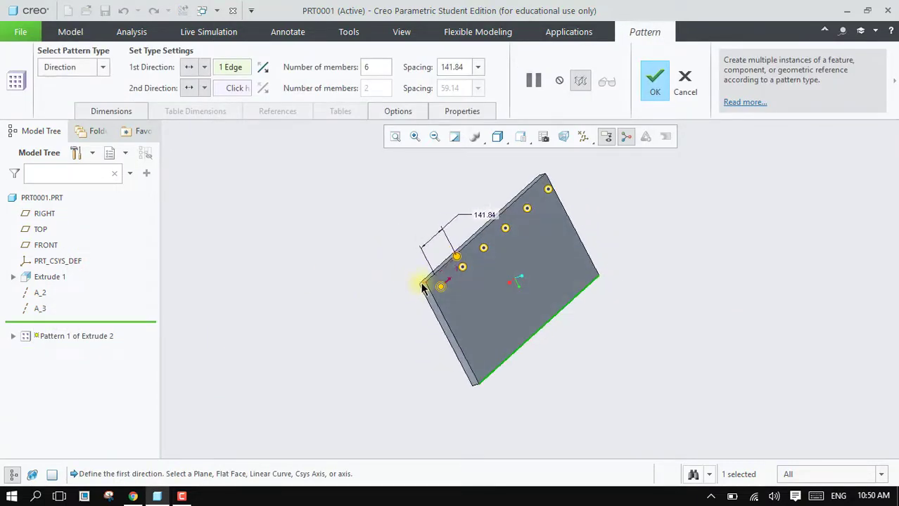
left_click_drag(422, 288, 454, 289)
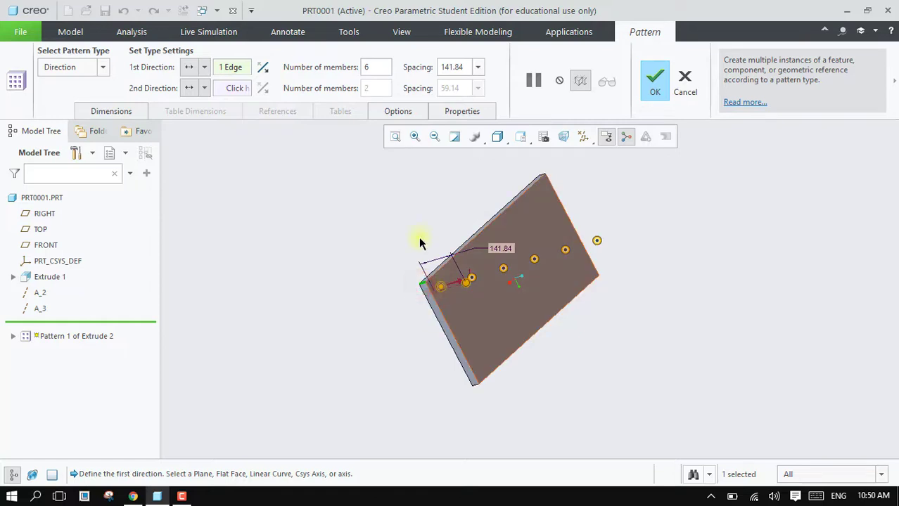
left_click(264, 68)
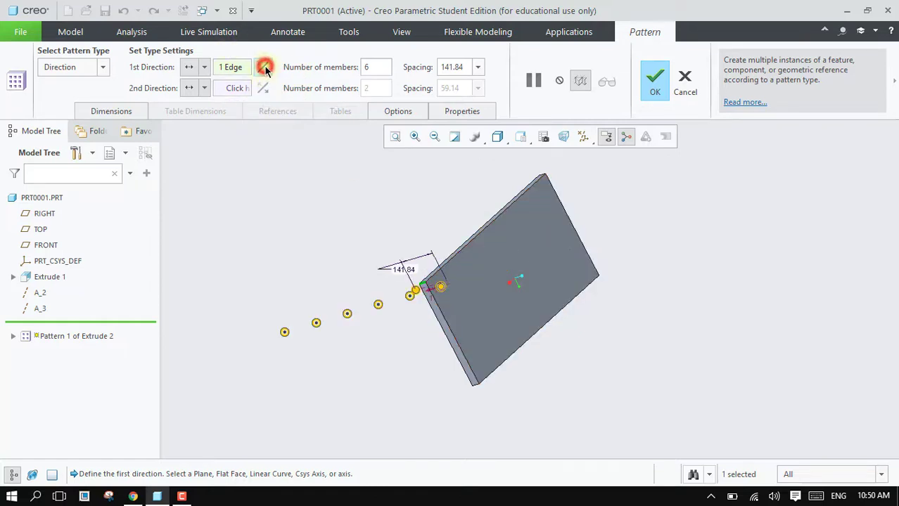
left_click(264, 67)
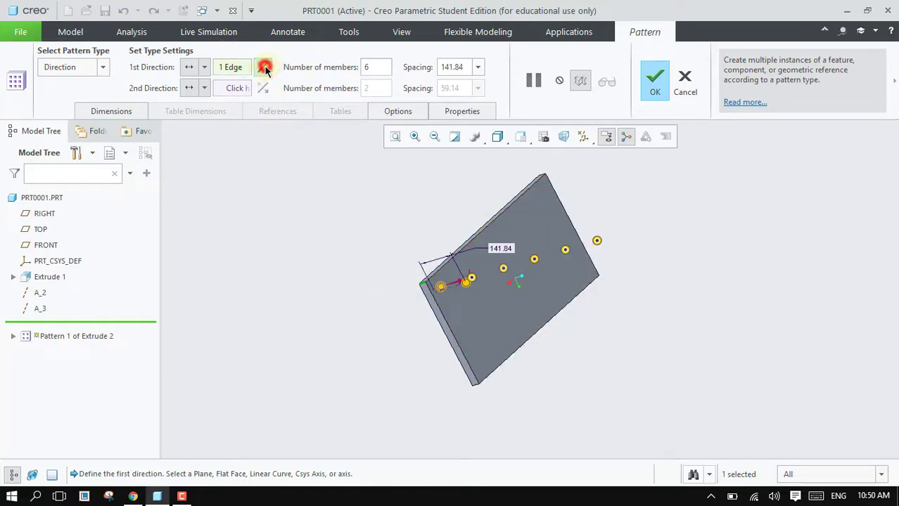
Try the short and front edges, then run the direction along the top long edge
left_click(441, 314)
middle_click_drag(562, 357, 517, 328)
left_click(517, 328)
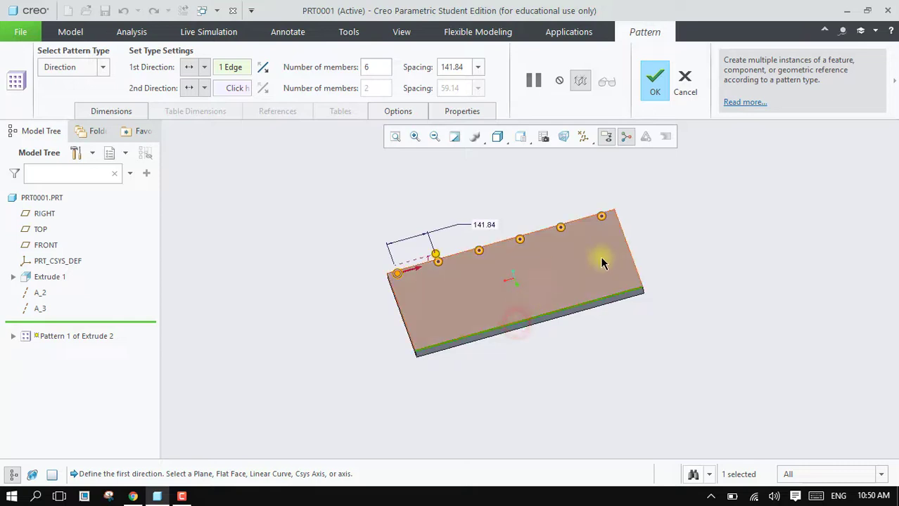
left_click(630, 255)
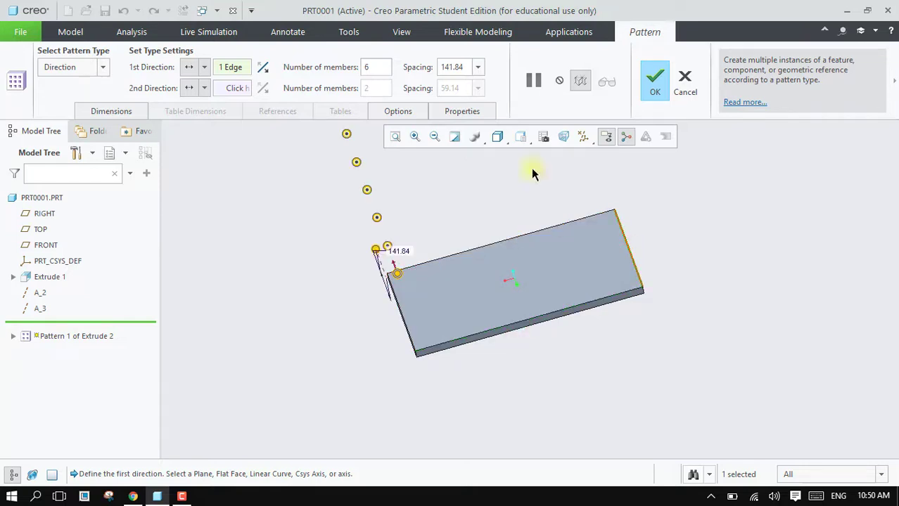
left_click(263, 65)
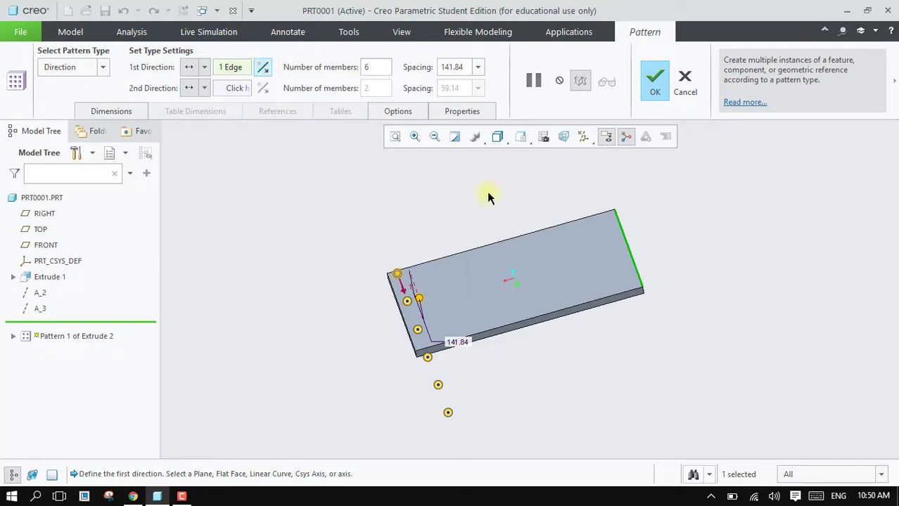
left_click(548, 230)
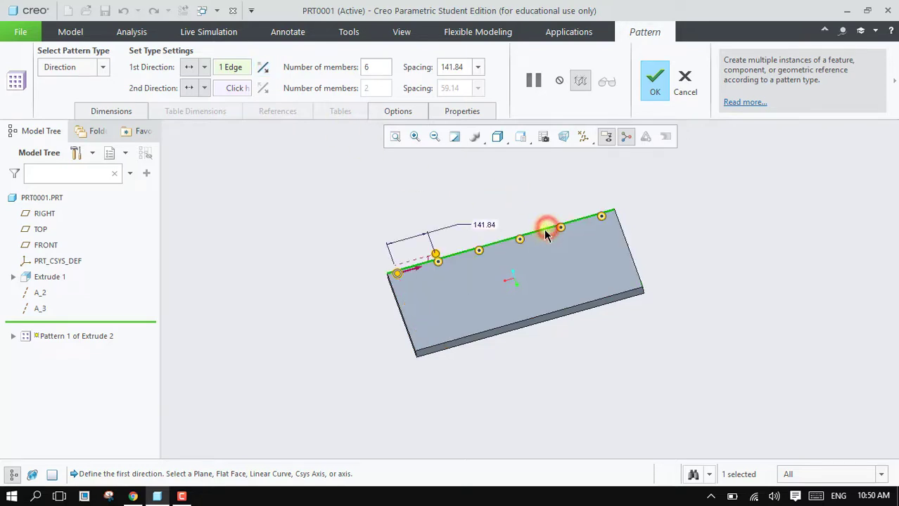
mouse_move(345, 325)
middle_mouse_down()
mouse_move(389, 337)
mouse_move(374, 340)
middle_mouse_up()
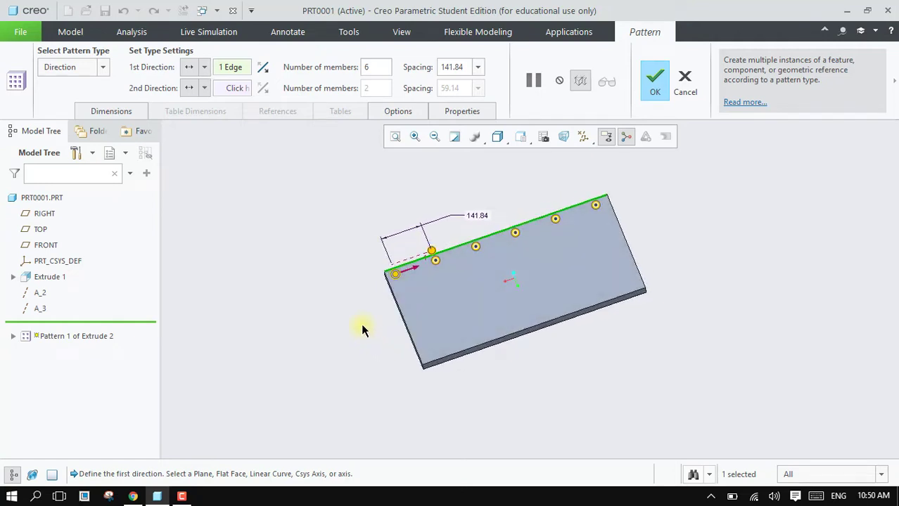
Show datum axes, use flipped axis A_2 as the first direction, and finish Pattern 1
left_click(581, 140)
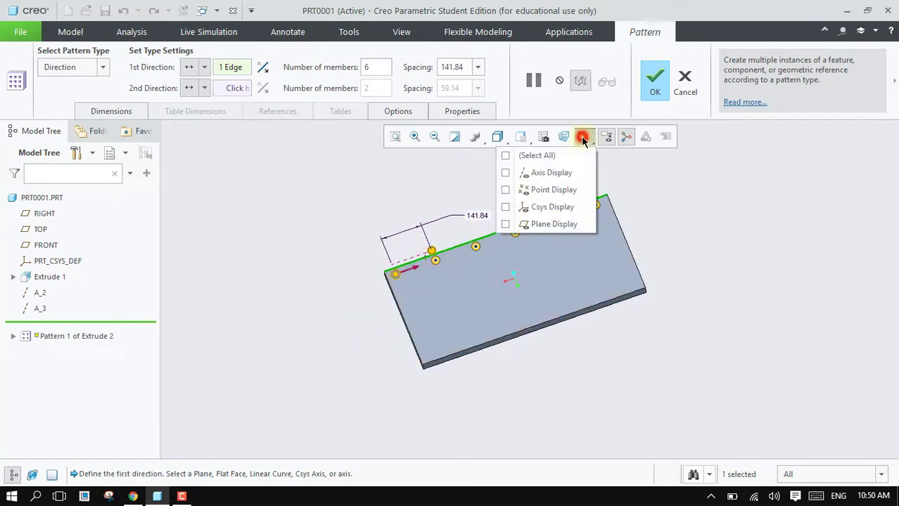
left_click(504, 173)
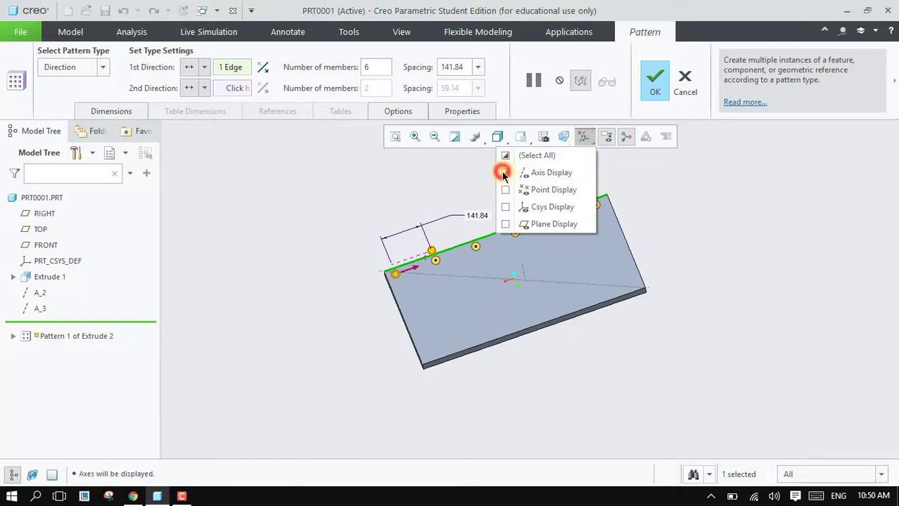
left_click(677, 223)
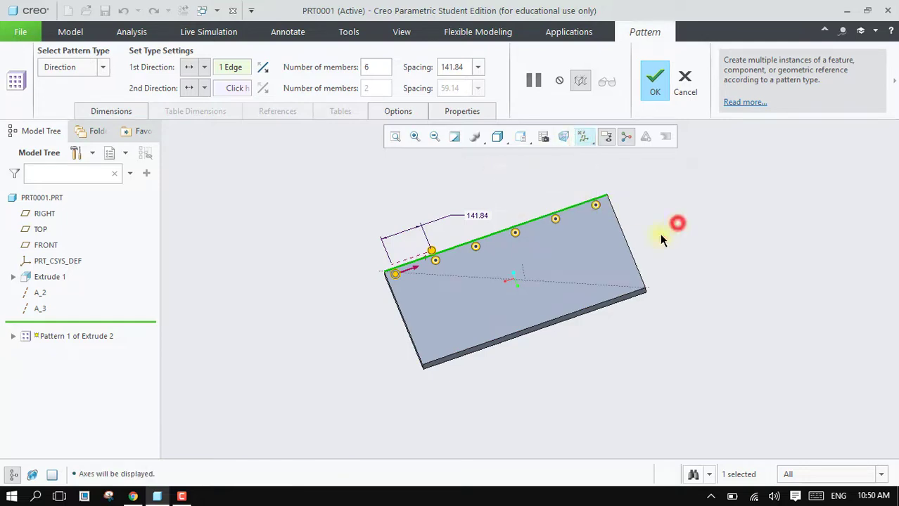
left_click(473, 281)
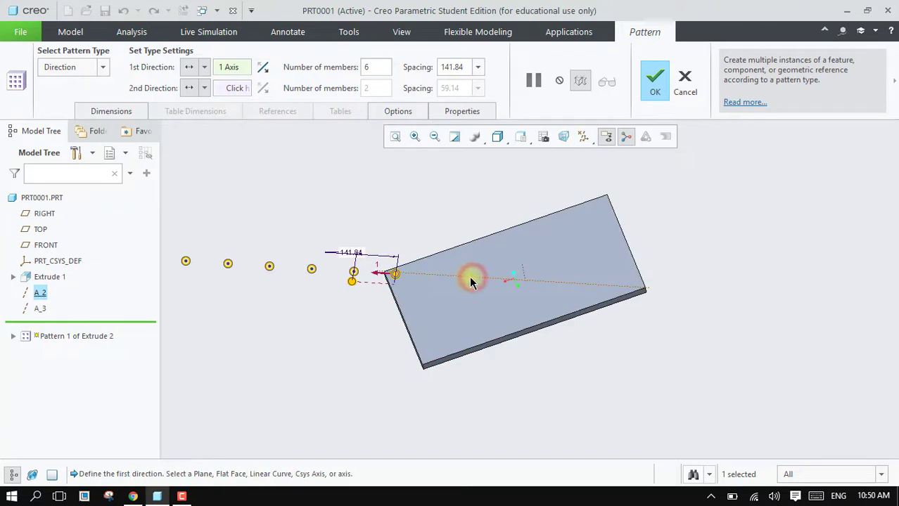
left_click(262, 68)
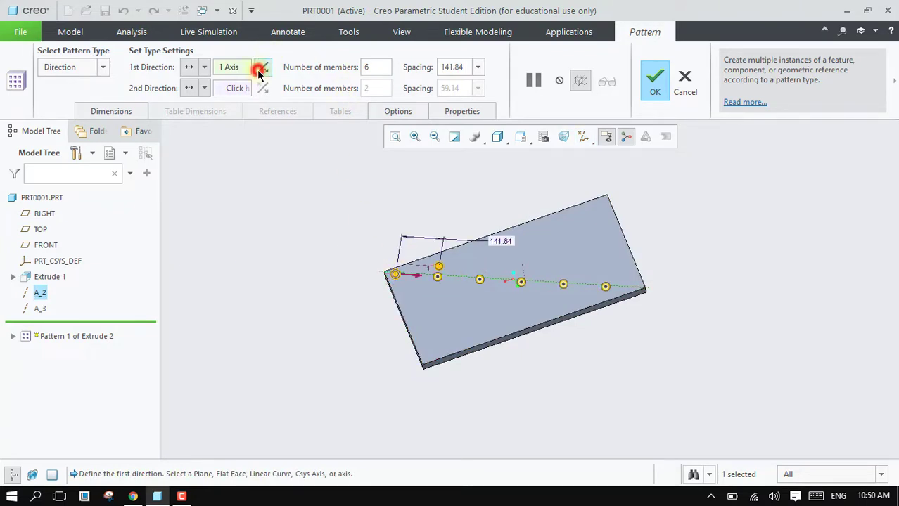
scroll(490, 278, "up", 2)
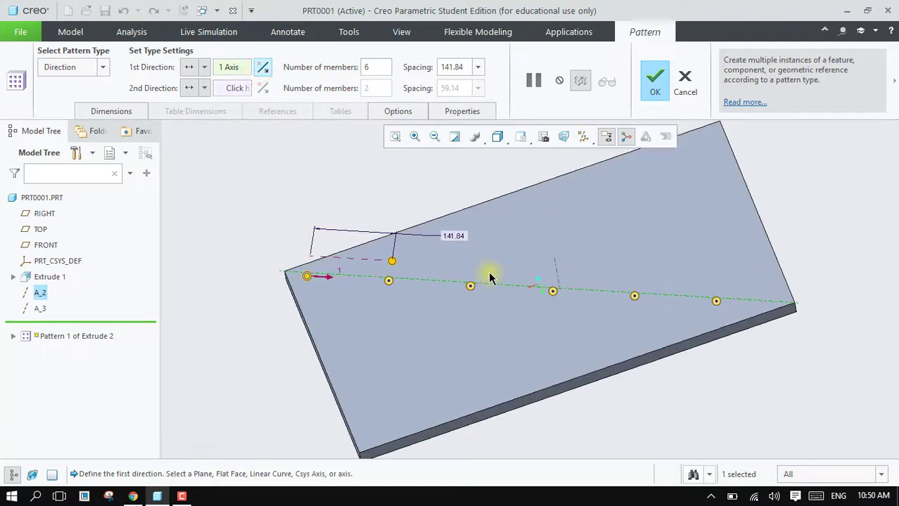
mouse_move(748, 221)
middle_mouse_down()
mouse_move(765, 226)
mouse_move(772, 215)
mouse_move(744, 228)
mouse_move(764, 230)
middle_mouse_up()
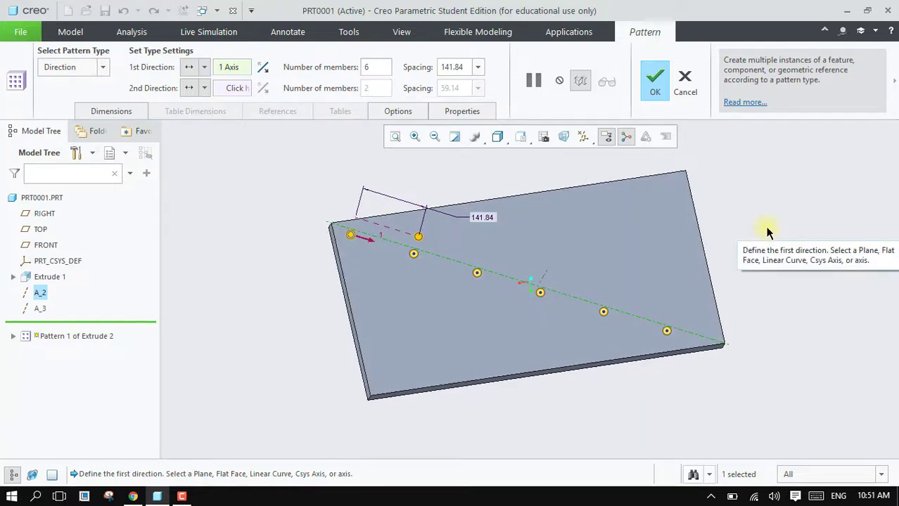
left_click(651, 84)
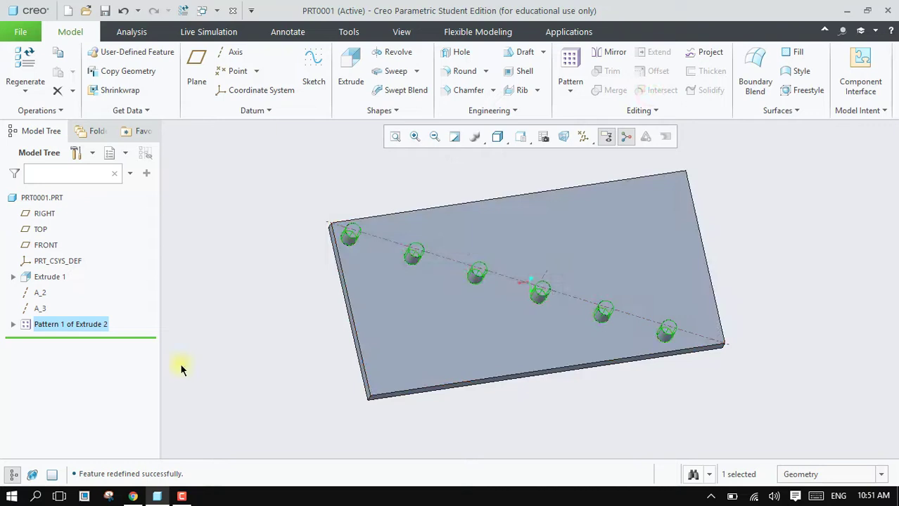
Reopen Pattern 1 and add a short-edge second direction, widening its spacing
right_click(73, 327)
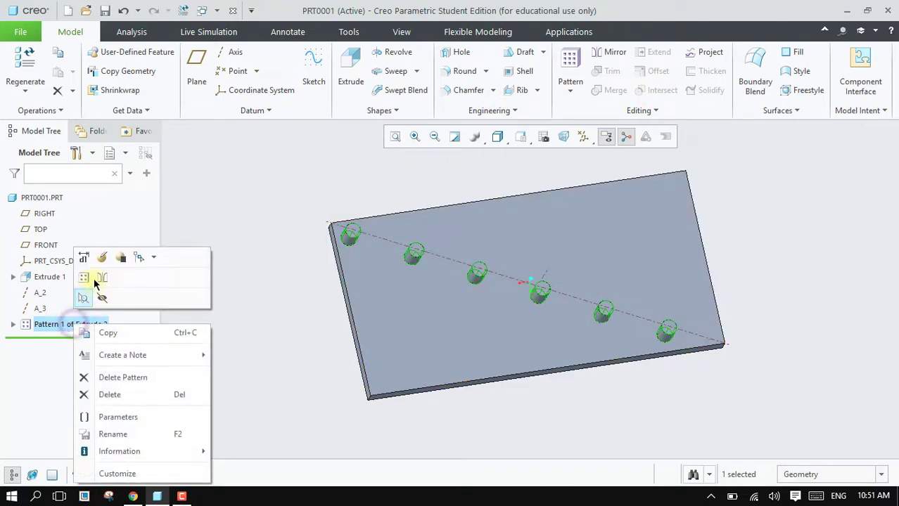
left_click(102, 259)
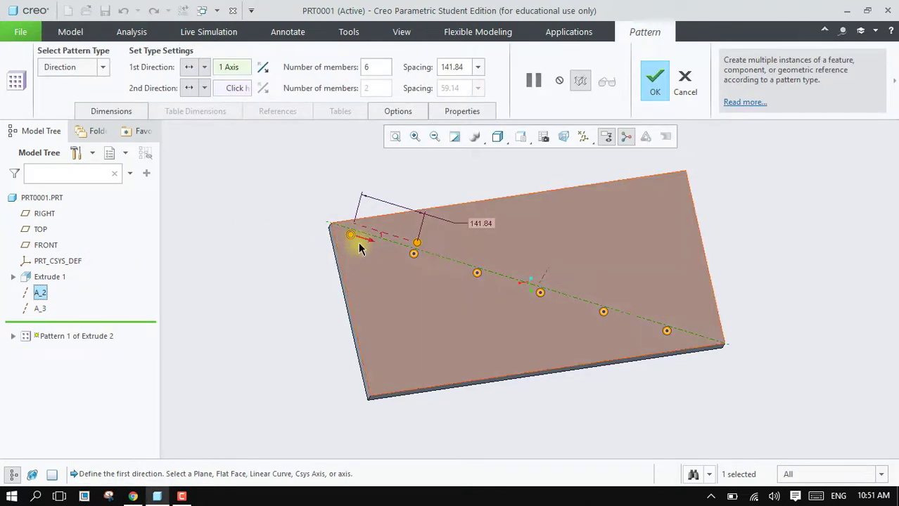
left_click(237, 89)
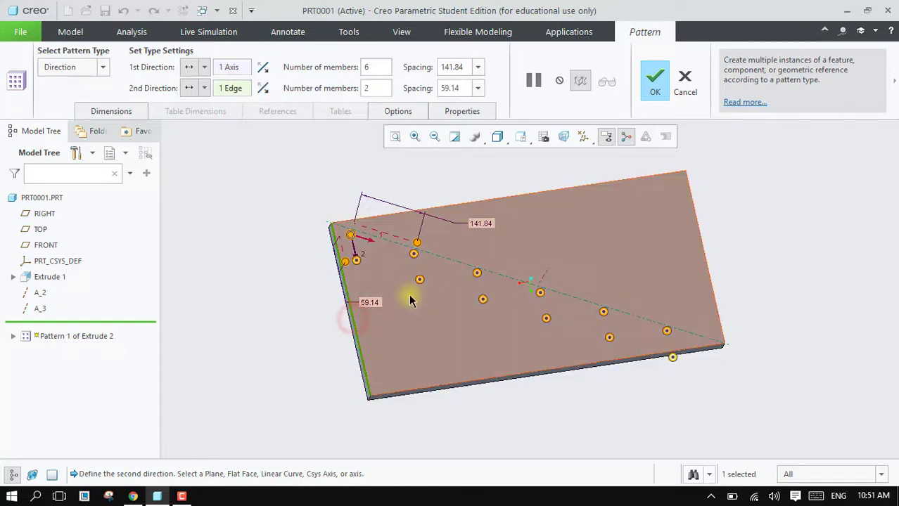
mouse_move(344, 270)
left_mouse_down()
mouse_move(356, 314)
mouse_move(344, 176)
mouse_move(353, 300)
left_mouse_up()
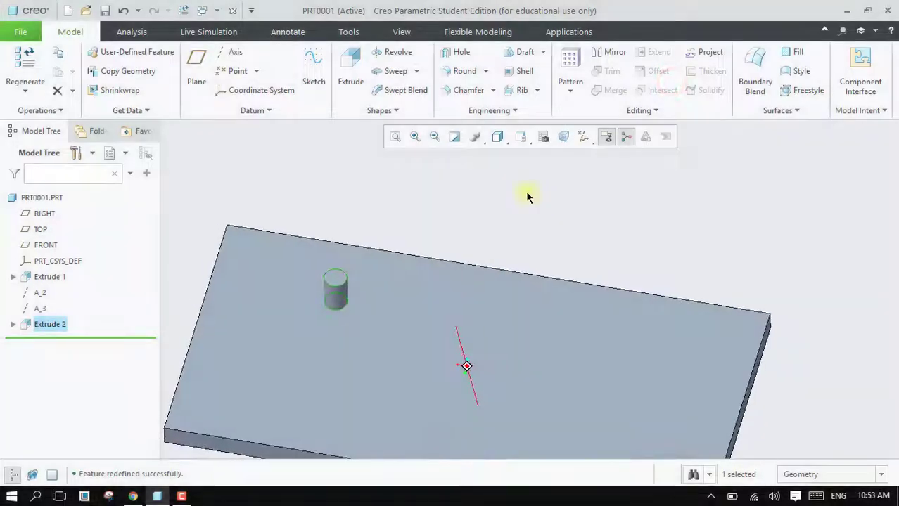
Start a new direction pattern of the peg rotating about axis A_3
left_click(575, 53)
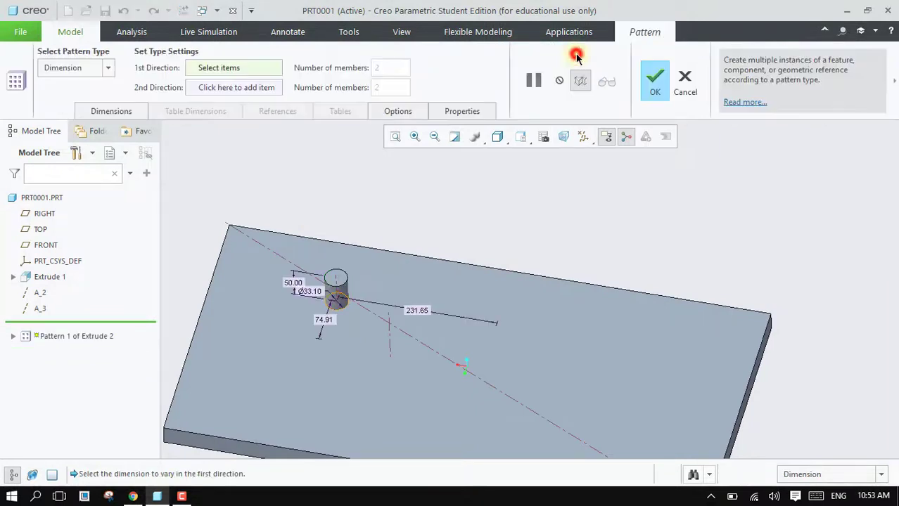
left_click(109, 68)
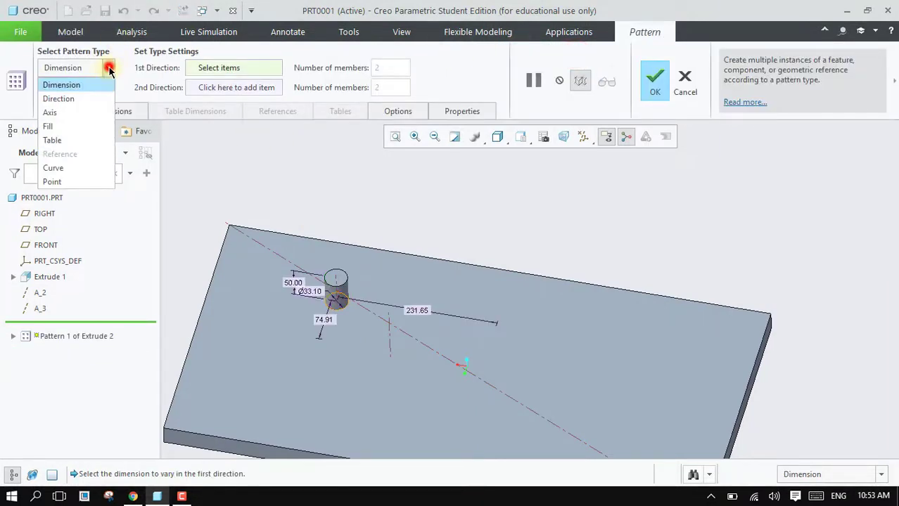
left_click(83, 98)
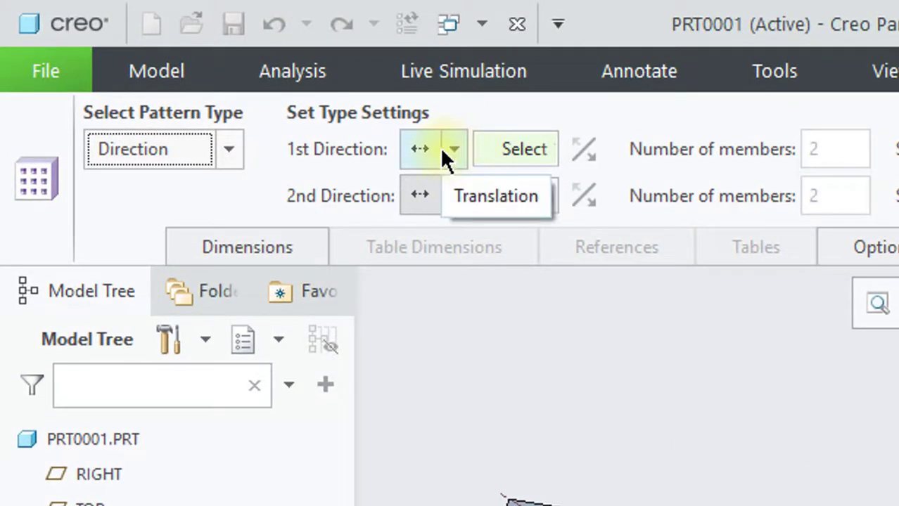
left_click(450, 153)
left_click(435, 246)
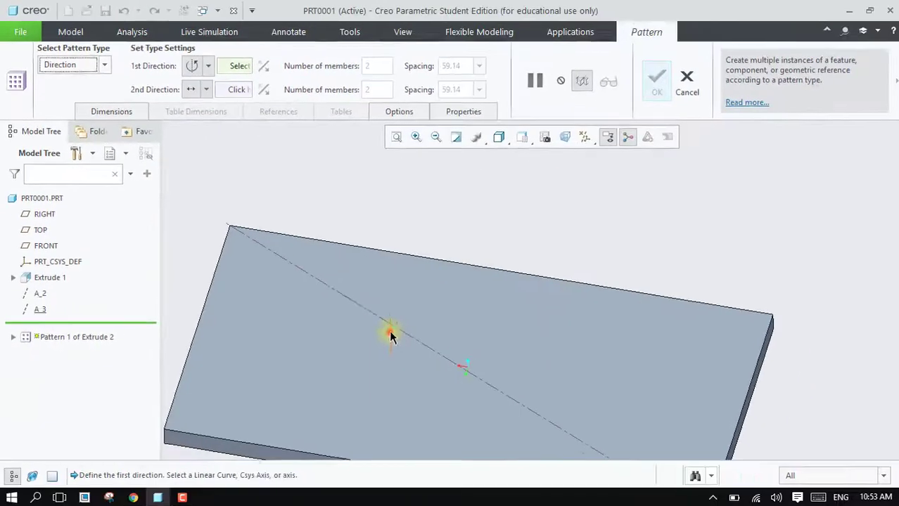
left_click(389, 331)
middle_click_drag(450, 208, 463, 210)
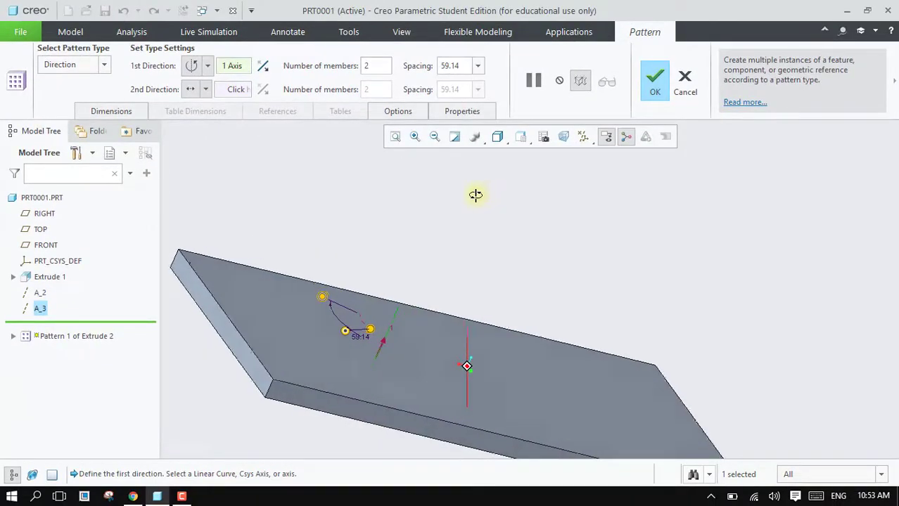
scroll(462, 209, "down", 3)
scroll(457, 226, "up", 5)
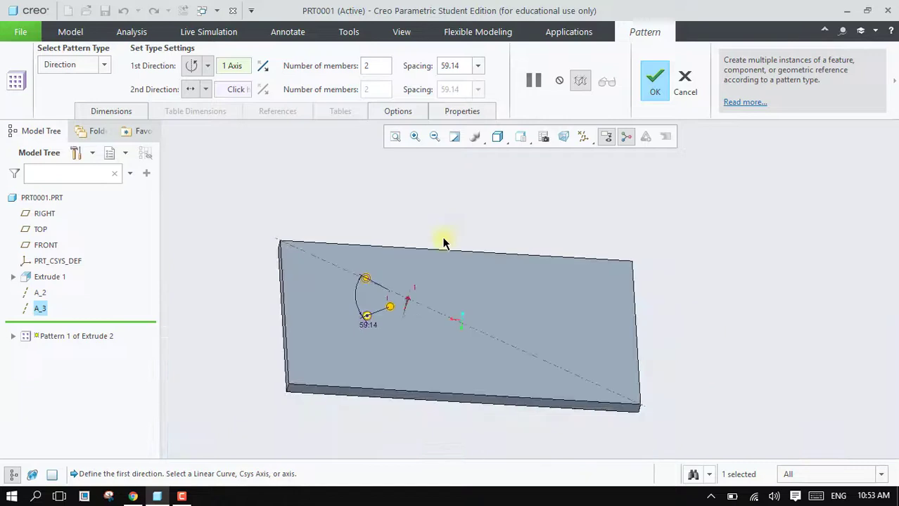
mouse_move(477, 284)
middle_mouse_down()
mouse_move(486, 290)
mouse_move(497, 215)
middle_mouse_up()
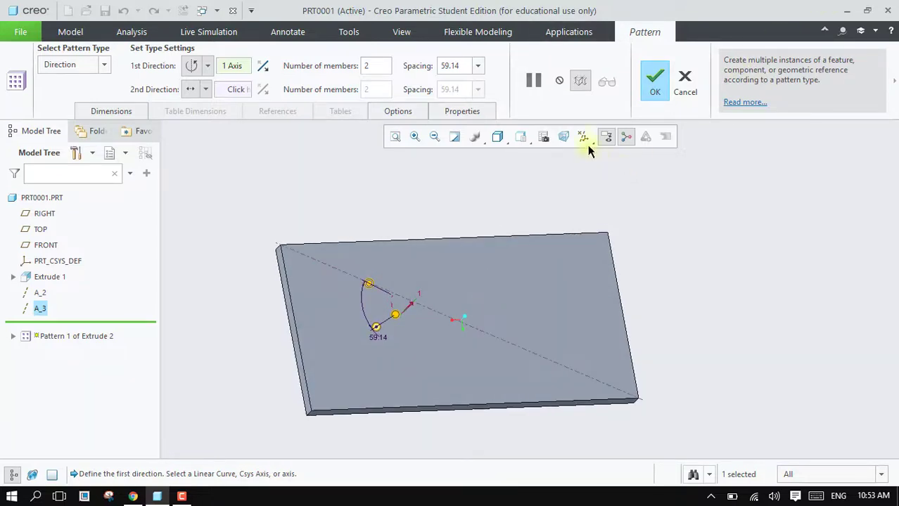
mouse_move(451, 184)
middle_mouse_down()
mouse_move(419, 184)
mouse_move(433, 191)
middle_mouse_up()
Set the rotational pattern to 4 members spaced 90° apart and finish it
left_click(380, 90)
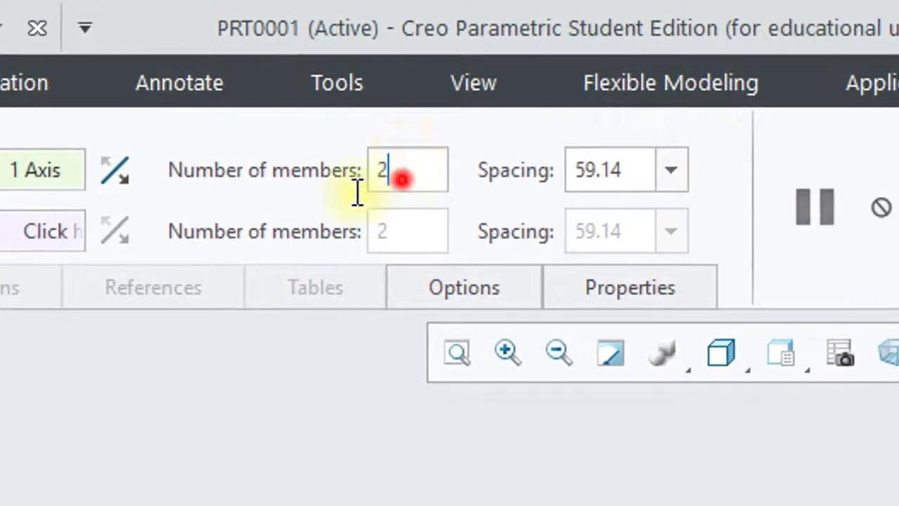
key("BackSpace")
type("3")
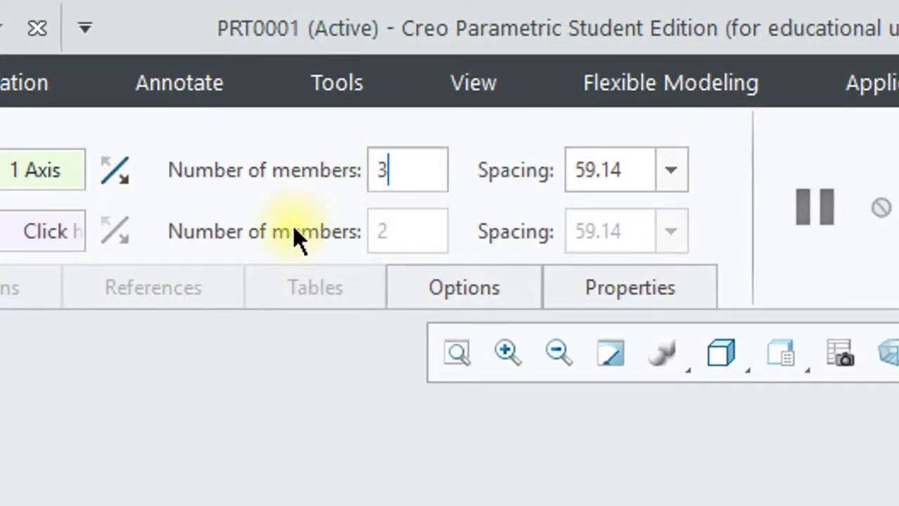
key("BackSpace")
type("4")
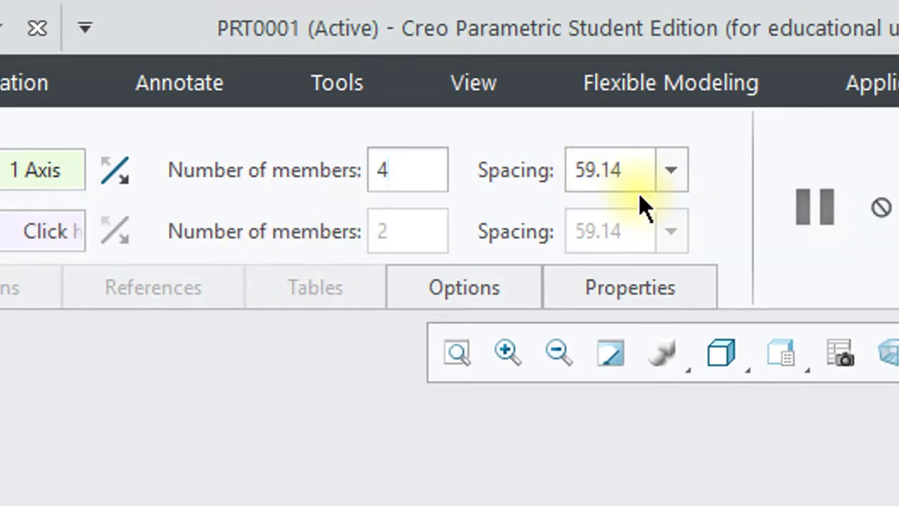
left_click(644, 163)
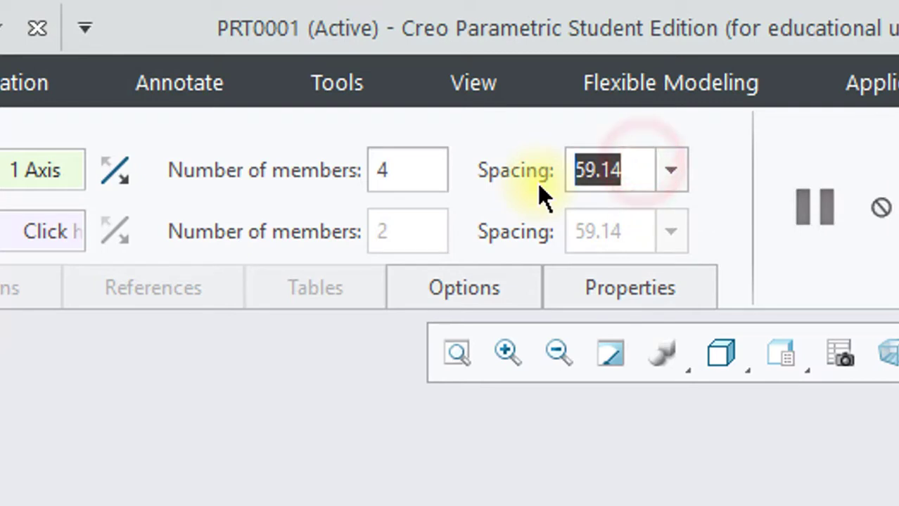
type("90")
key("Return")
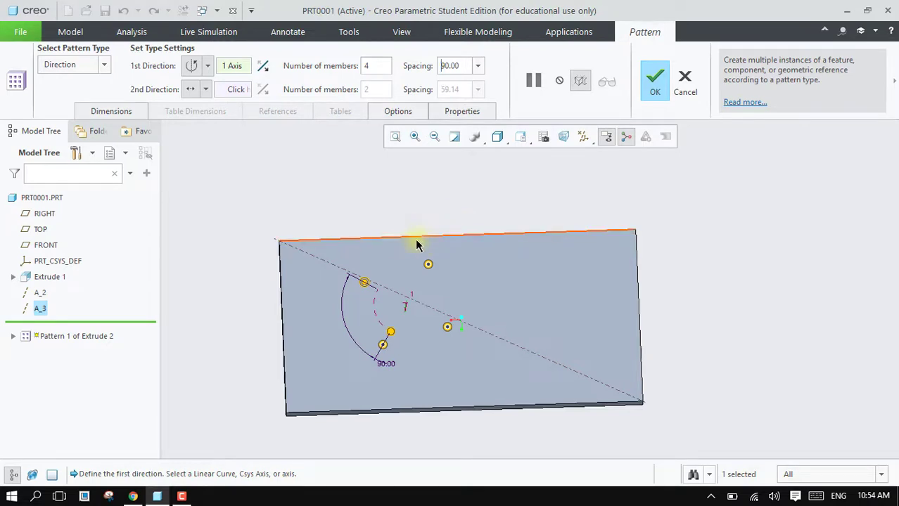
double_click(375, 65)
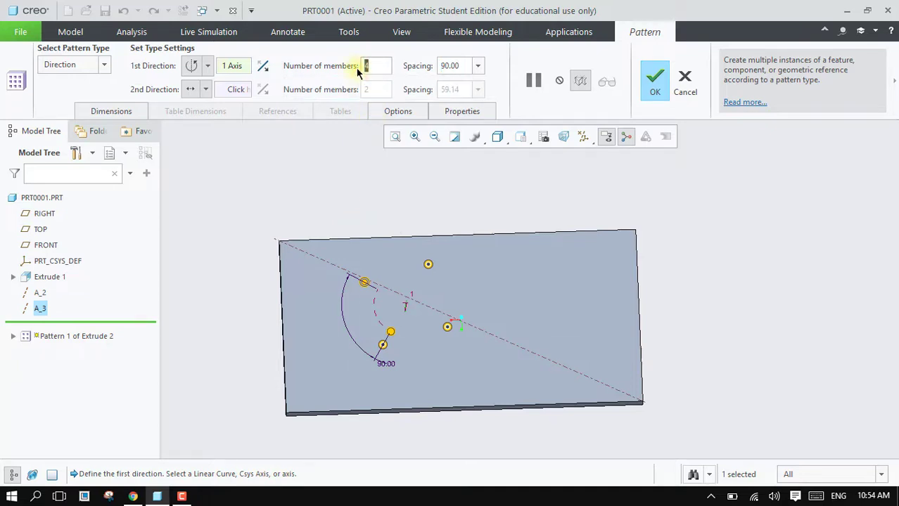
left_click(654, 83)
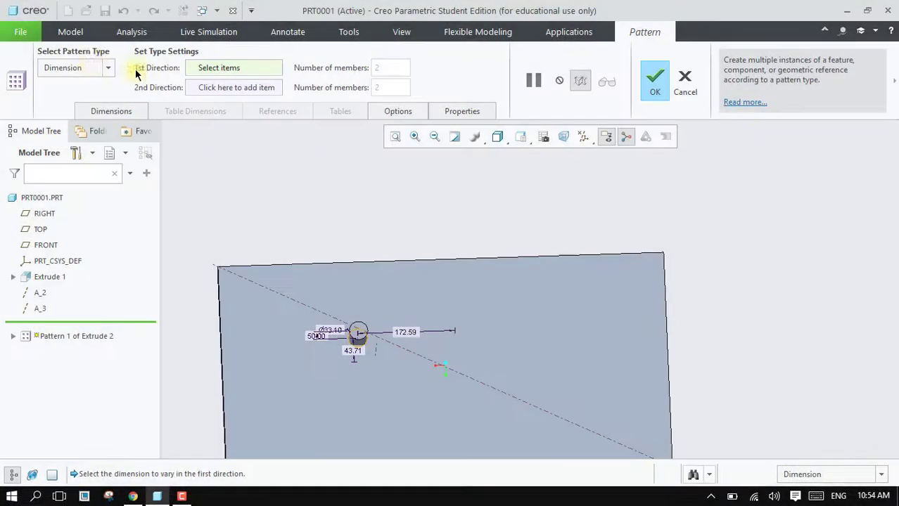
Make a direction pattern whose first direction rotates about axis A_3
left_click(106, 67)
left_click(85, 96)
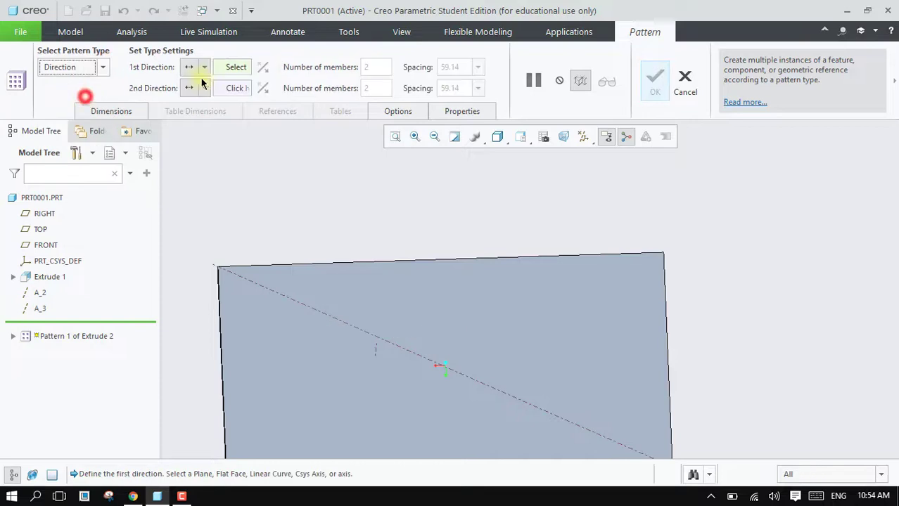
left_click(207, 66)
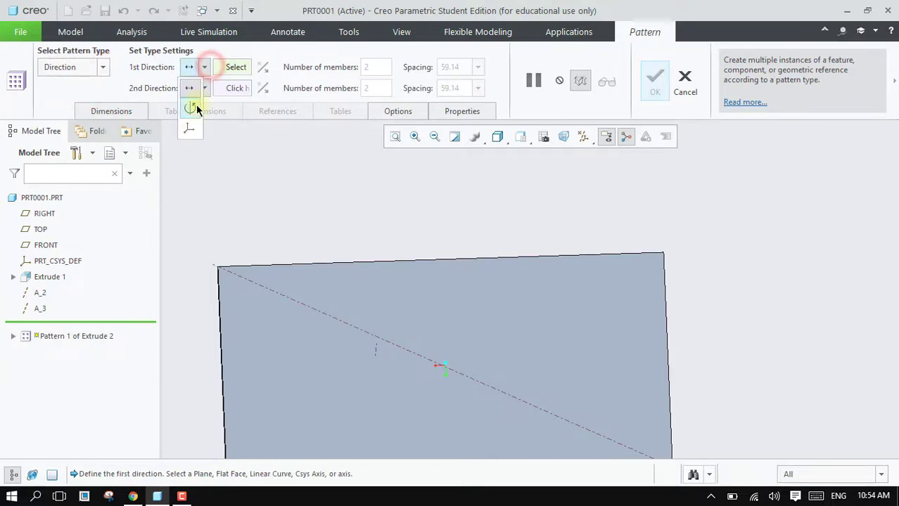
left_click(195, 107)
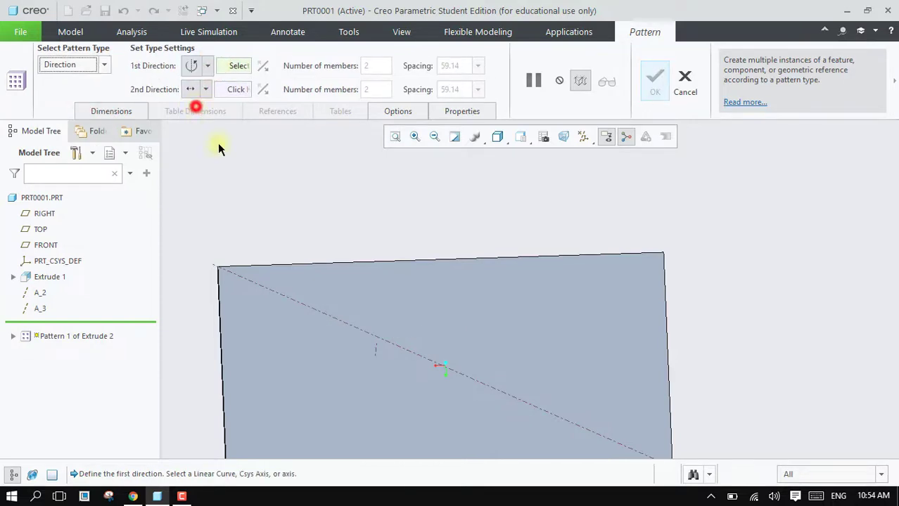
left_click(377, 352)
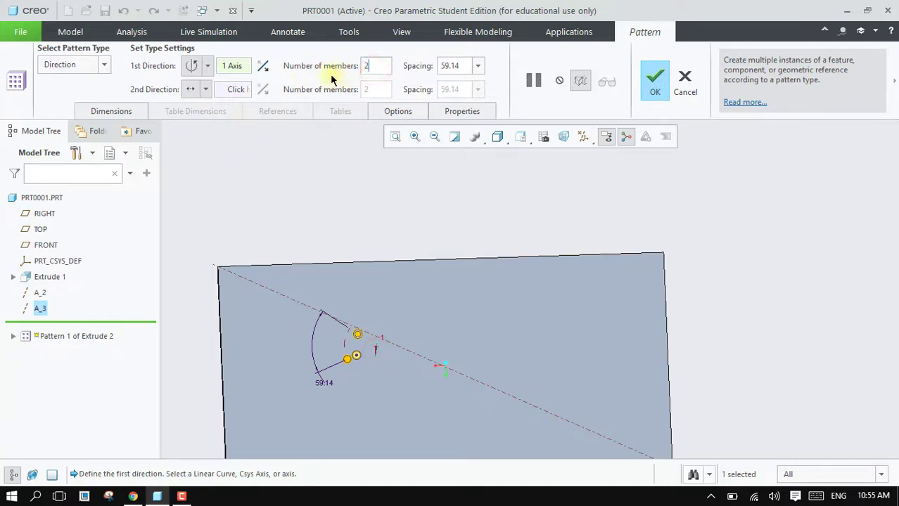
Give the rotational direction 4 members at 90° spacing
key("BackSpace")
type("4")
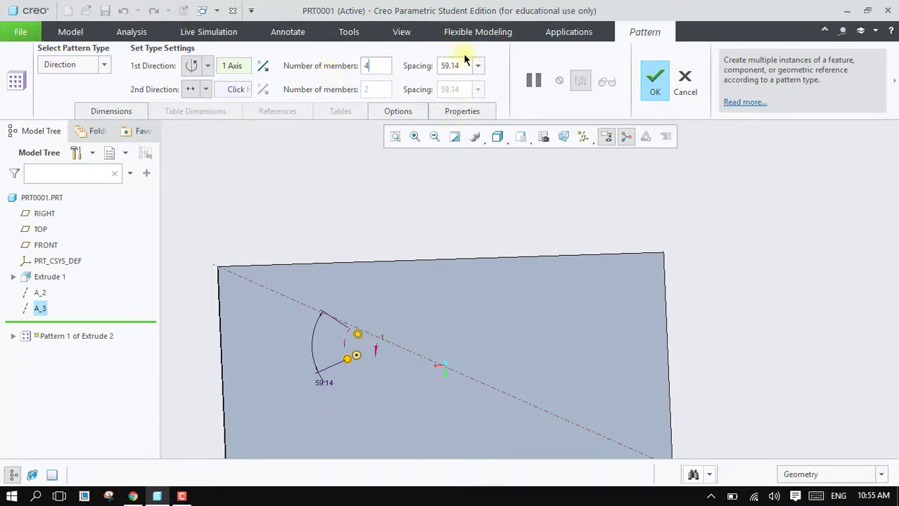
left_click(455, 66)
double_click(456, 65)
type("90")
key("Return")
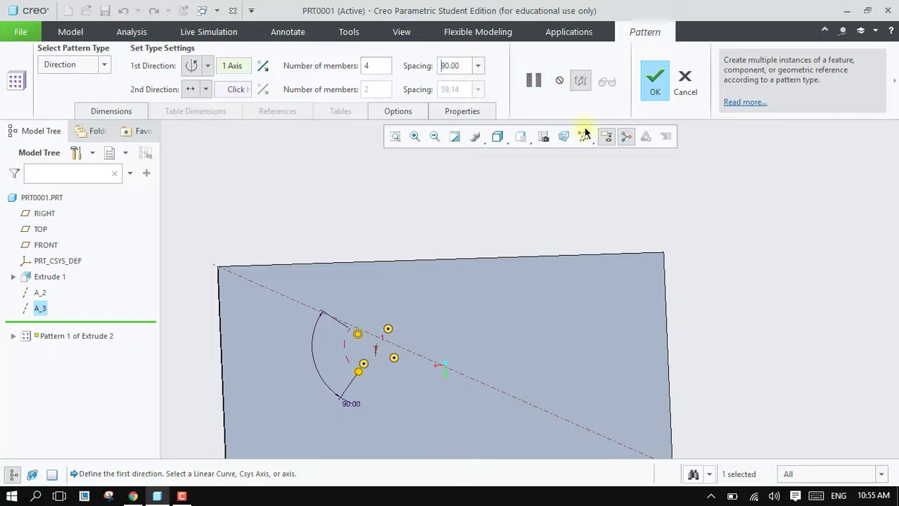
scroll(393, 225, "up", 1)
scroll(393, 254, "down", 2)
scroll(392, 257, "down", 1)
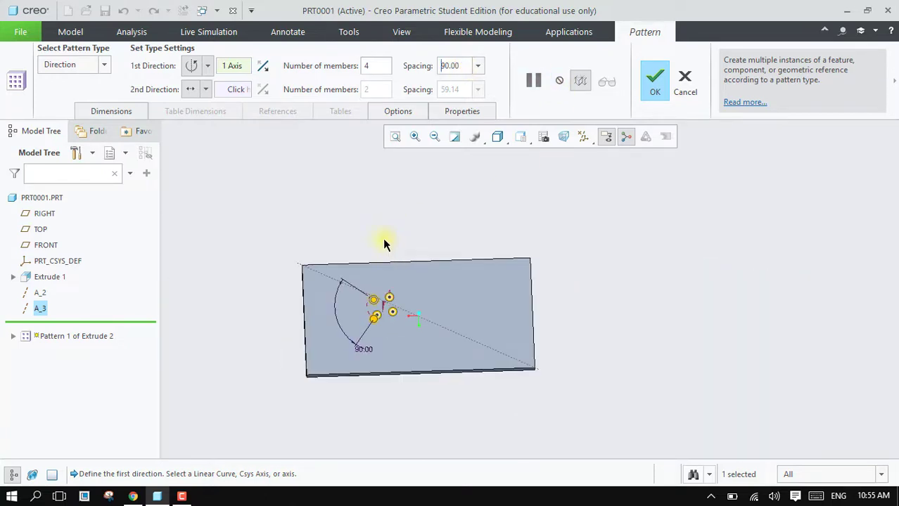
Add axis A_2 as the second direction with 300 spacing and finish the pattern
left_click(236, 94)
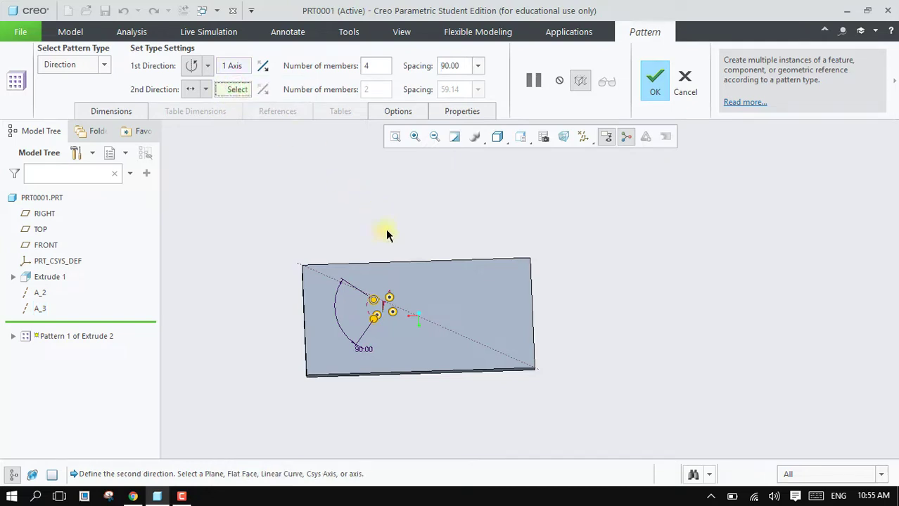
left_click(453, 336)
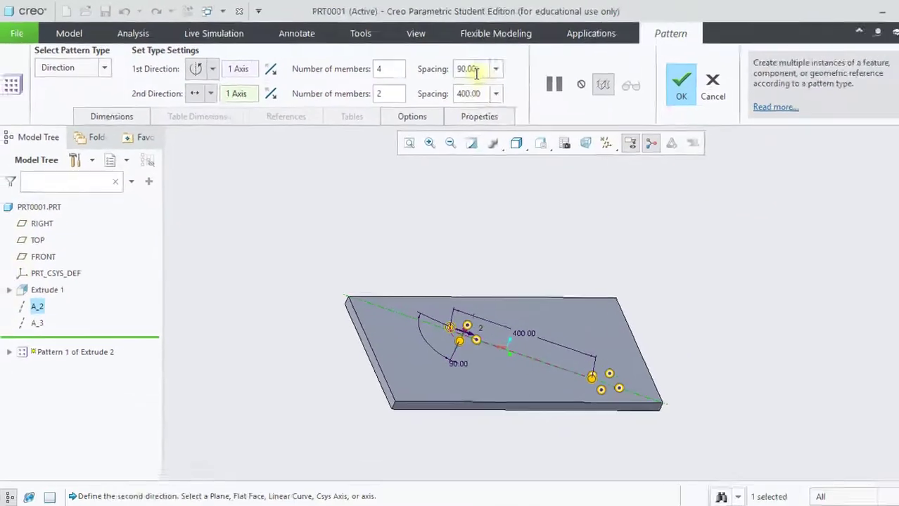
type("300")
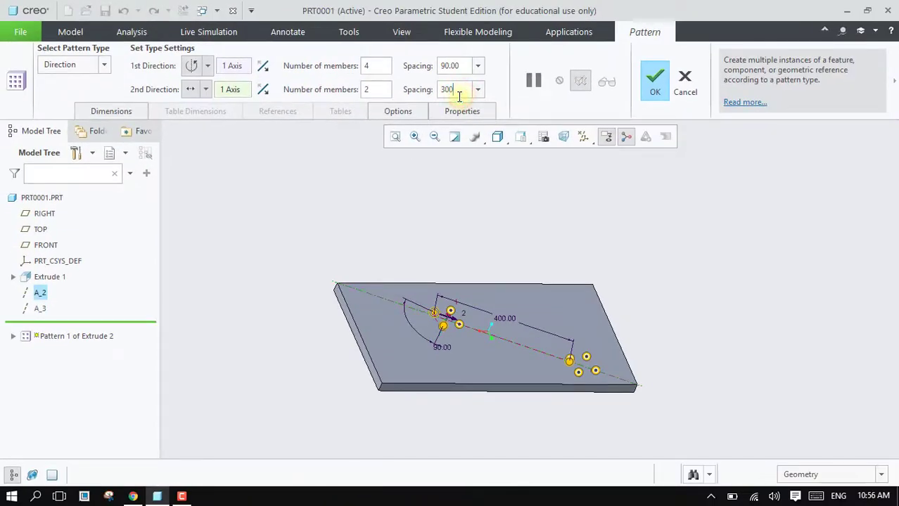
key("Return")
left_click(647, 90)
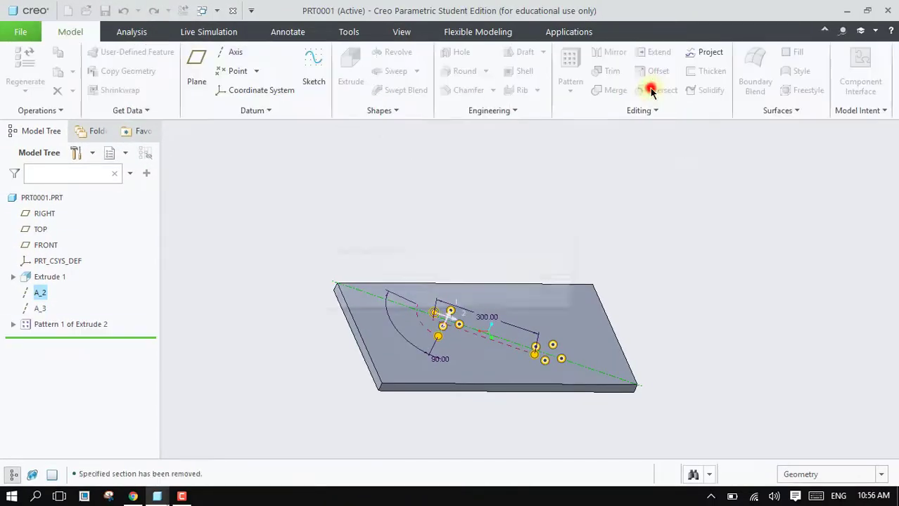
Reopen Pattern 1 to edit its second-direction member count and spacing
middle_click_drag(661, 267, 477, 352)
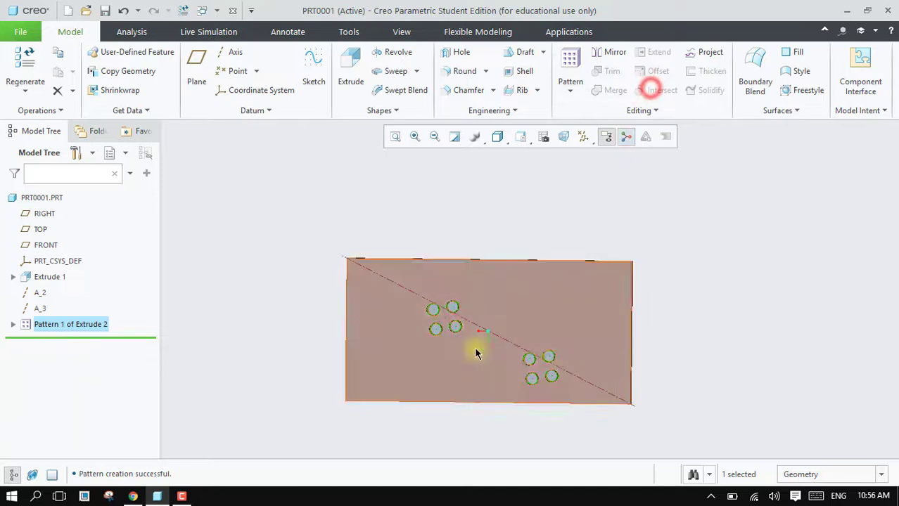
right_click(92, 324)
left_click(121, 257)
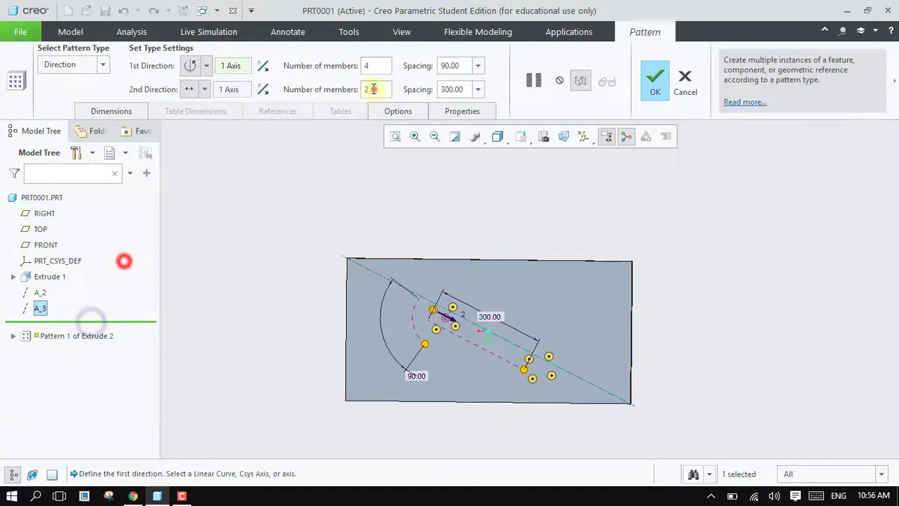
left_click(373, 89)
left_click(454, 90)
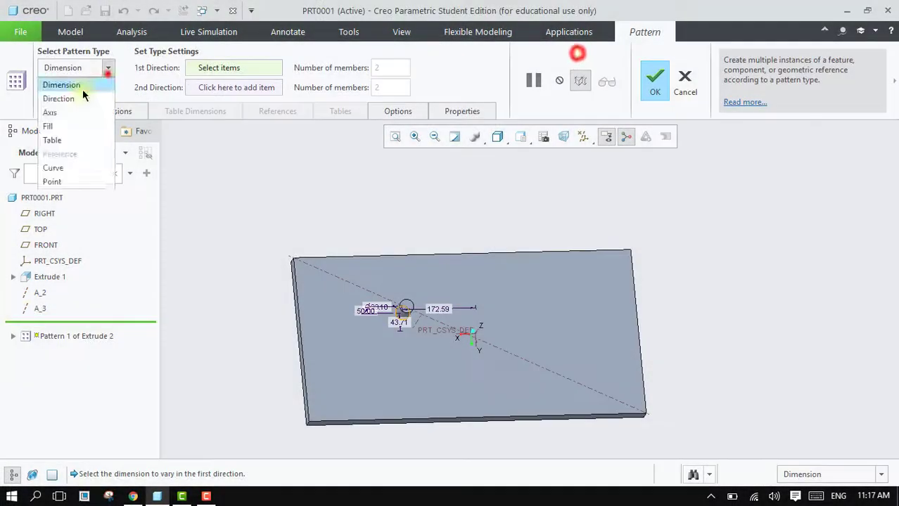
left_click(77, 94)
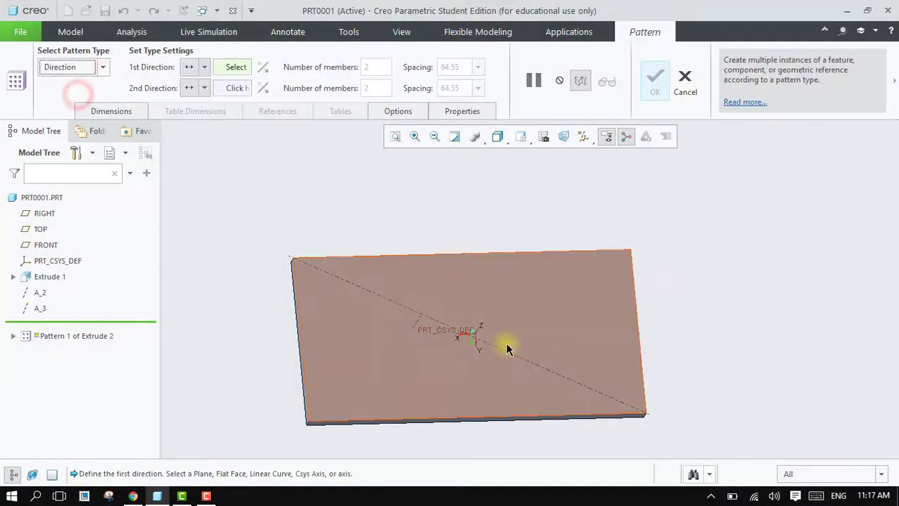
Use axis A_2 as the first direction with 80 spacing
left_click(509, 355)
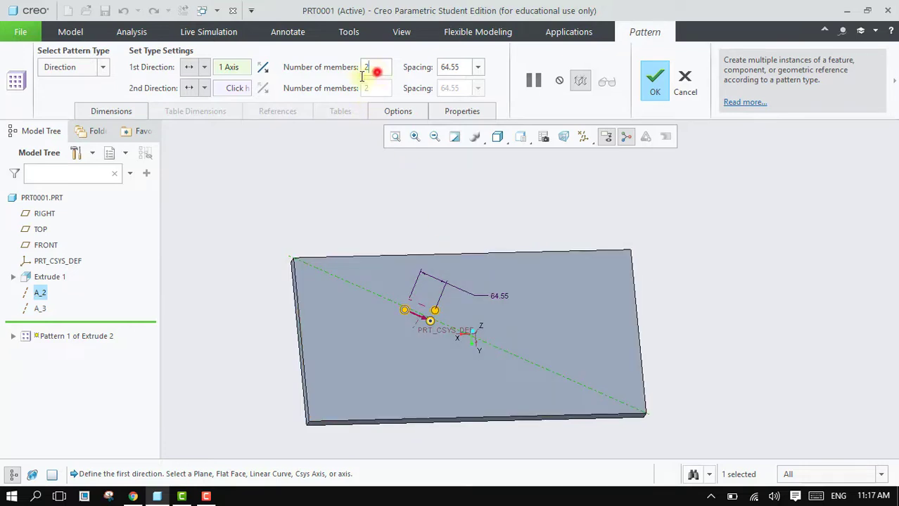
key("BackSpace")
type("6")
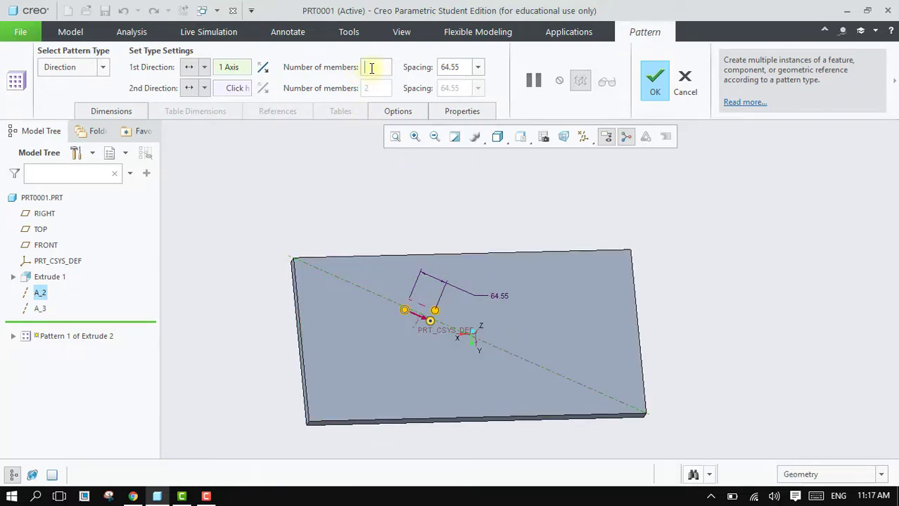
left_click(458, 65)
type("80")
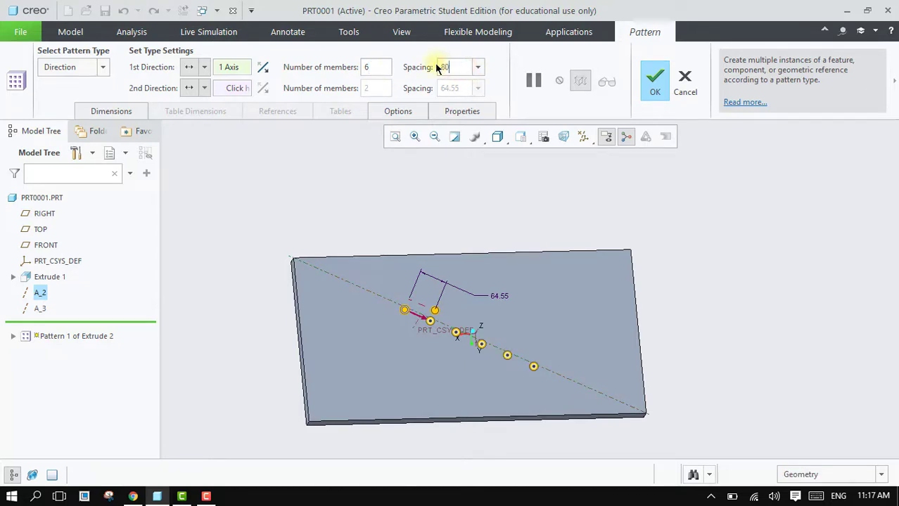
key("Return")
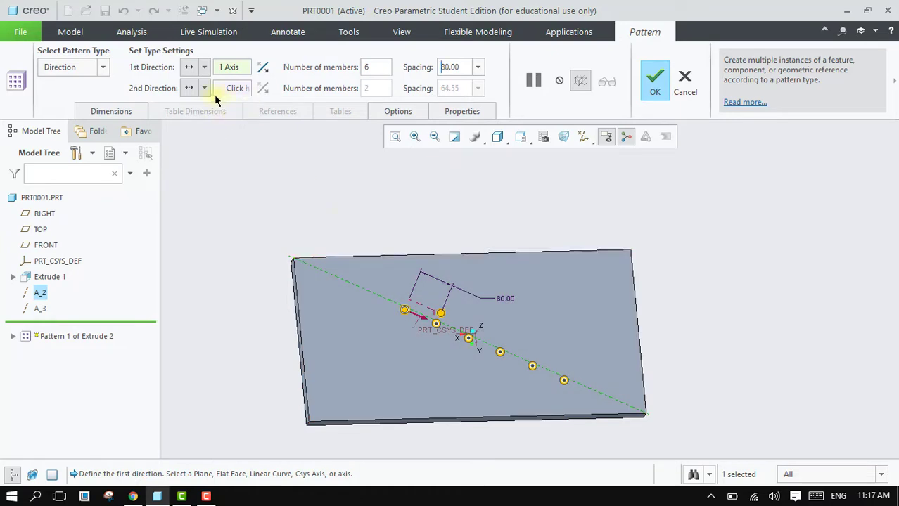
Add a rotational second direction about A_3 with 3 members, widening their angle
left_click(204, 88)
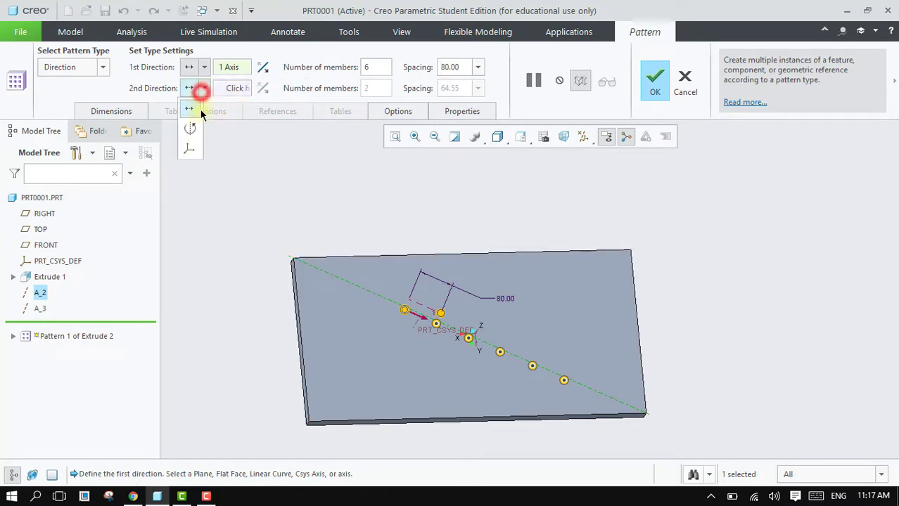
left_click(194, 128)
left_click(231, 87)
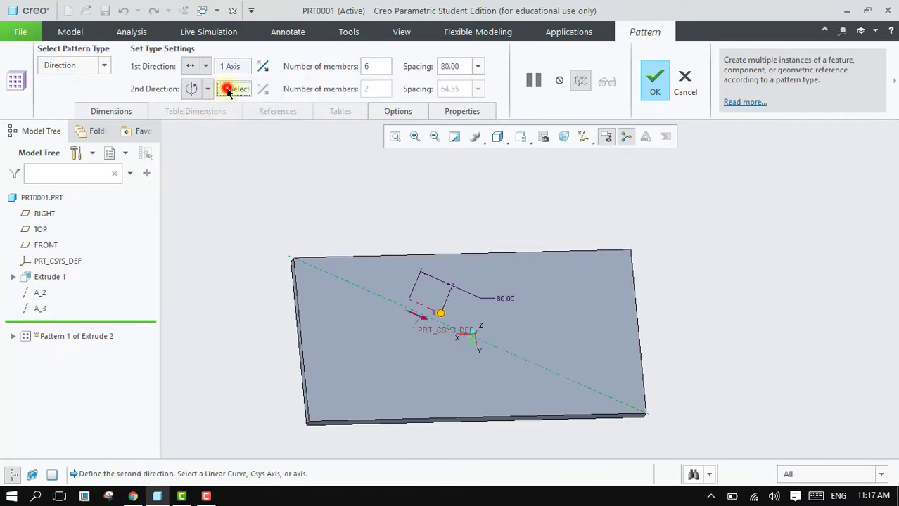
left_click(417, 327)
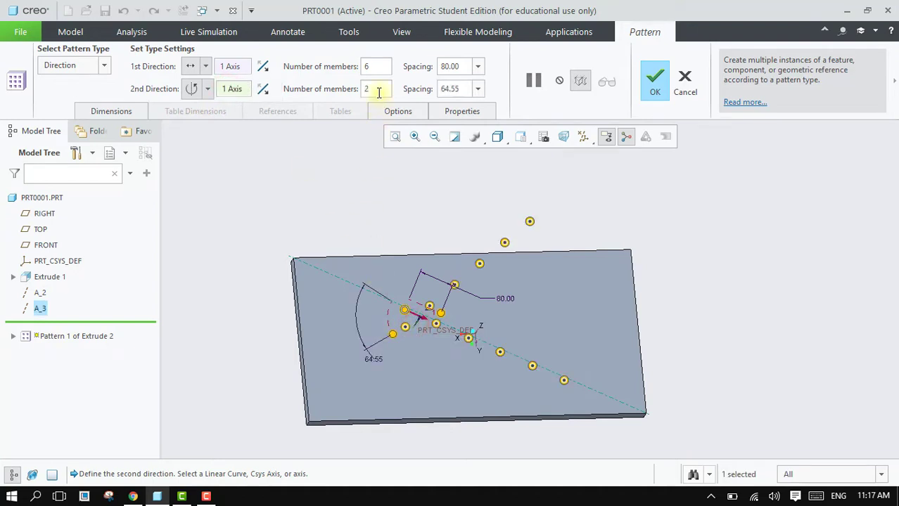
type("5")
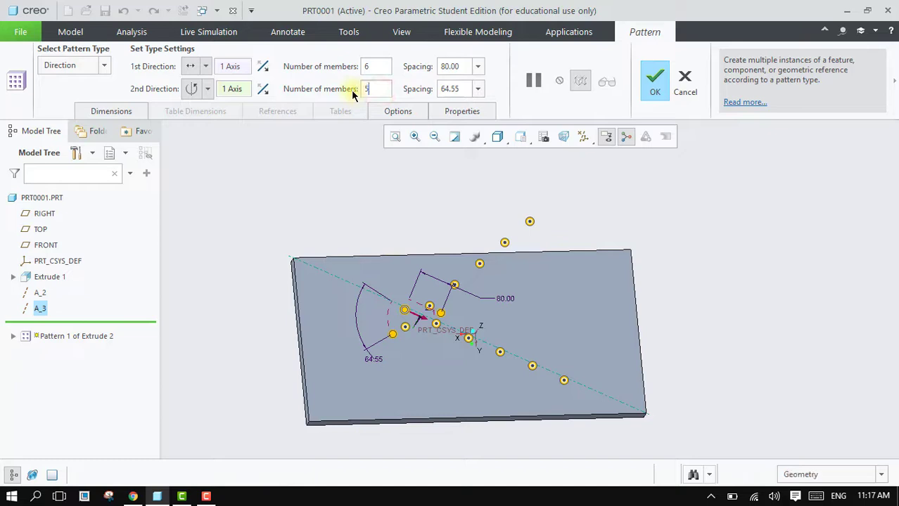
key("Return")
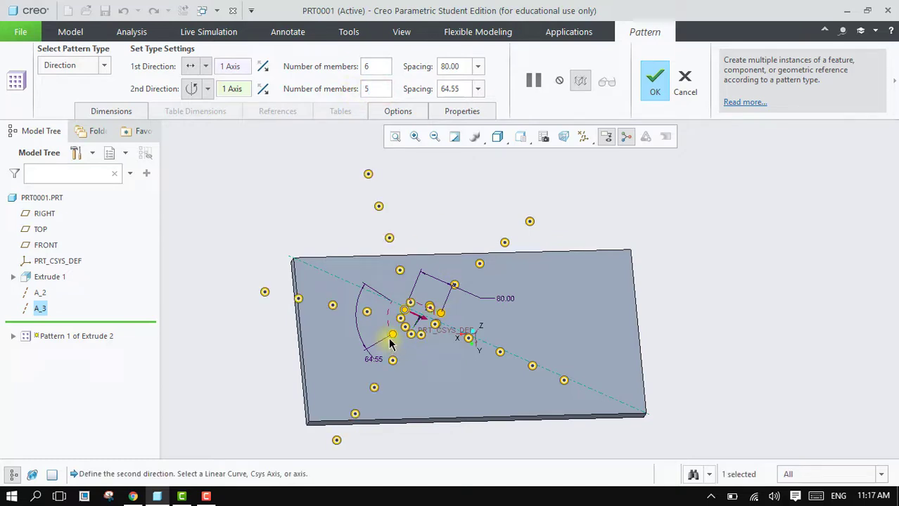
mouse_move(391, 338)
left_mouse_down()
mouse_move(406, 308)
mouse_move(431, 337)
left_mouse_up()
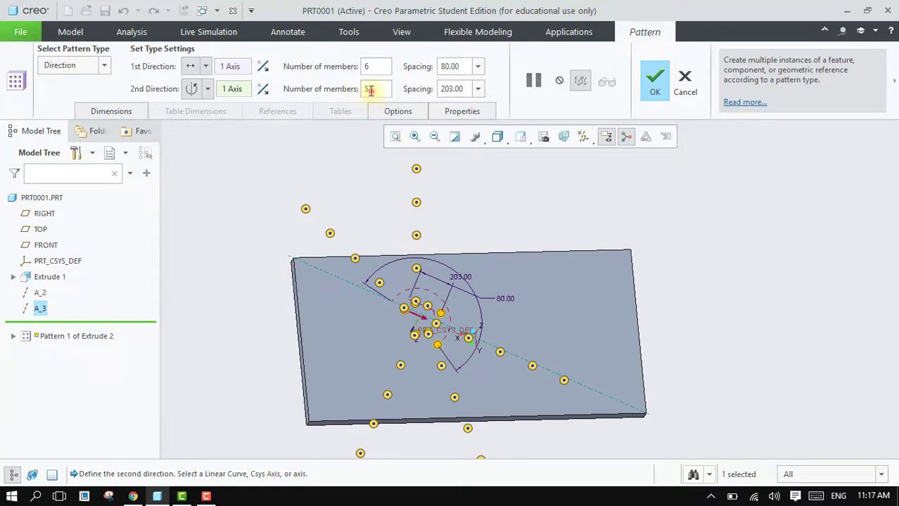
type("3")
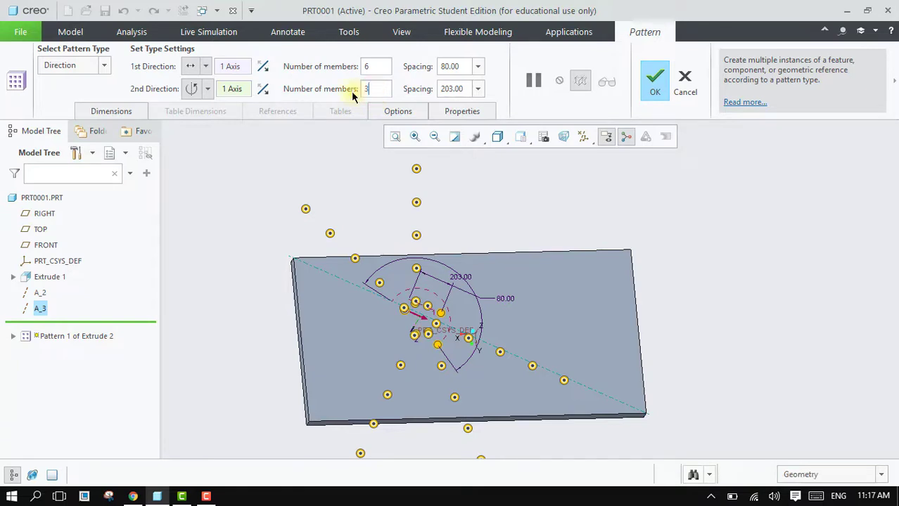
key("Return")
mouse_move(436, 347)
left_mouse_down()
mouse_move(397, 339)
mouse_move(389, 324)
left_mouse_up()
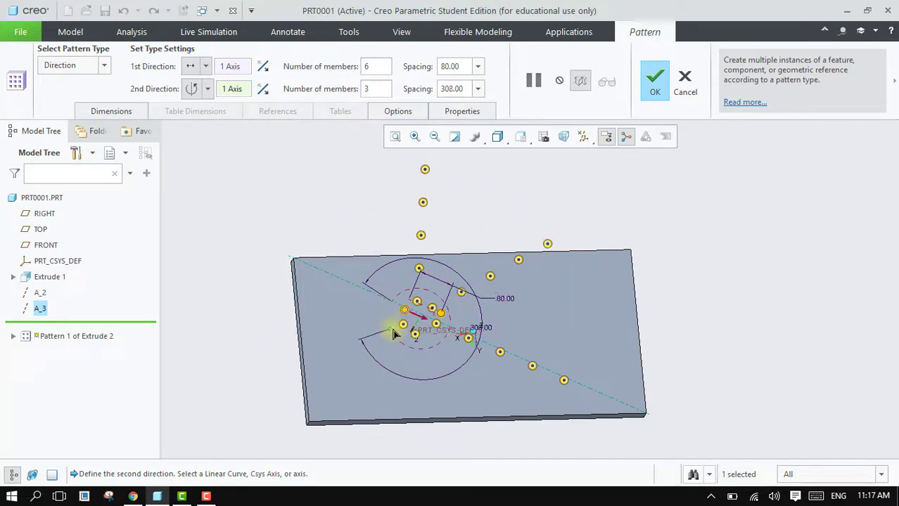
left_click_drag(389, 324, 398, 339)
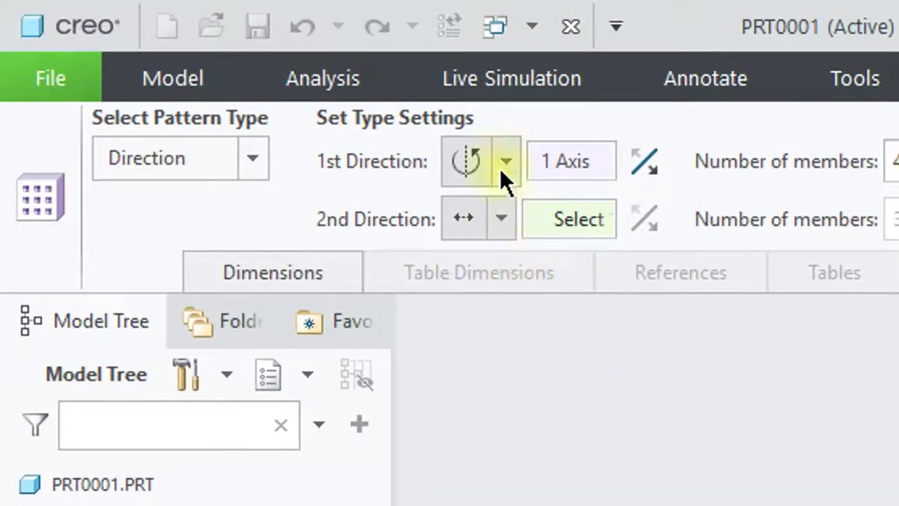
Make the pattern's first direction follow coordinate system PRT_CSYS_DEF, with coordinate systems displayed
left_click(500, 172)
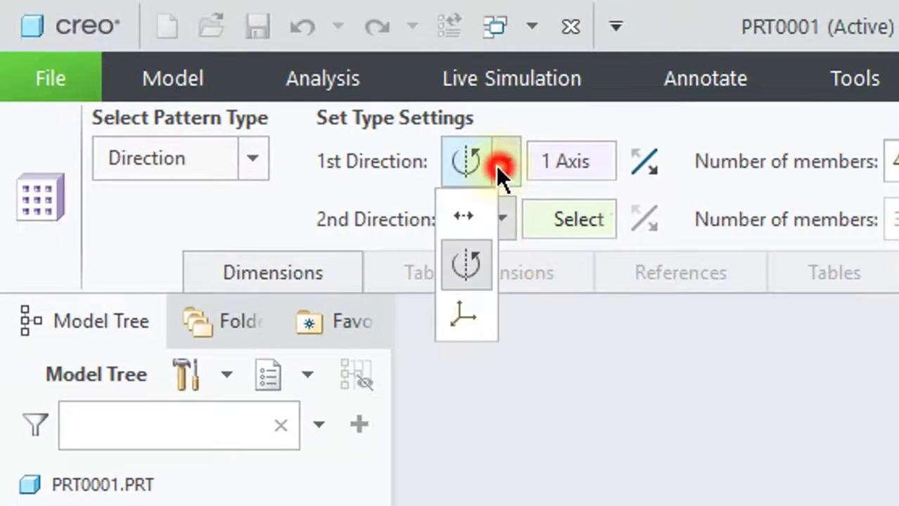
left_click(452, 328)
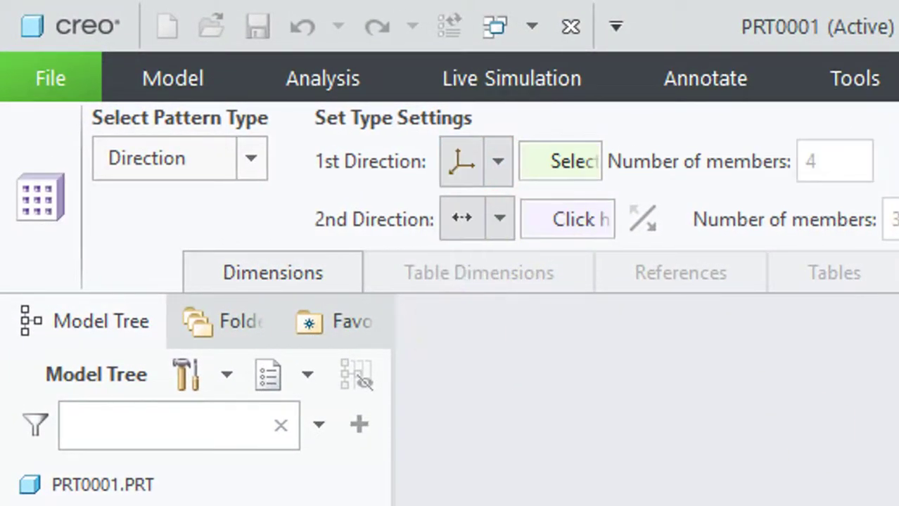
left_click(583, 136)
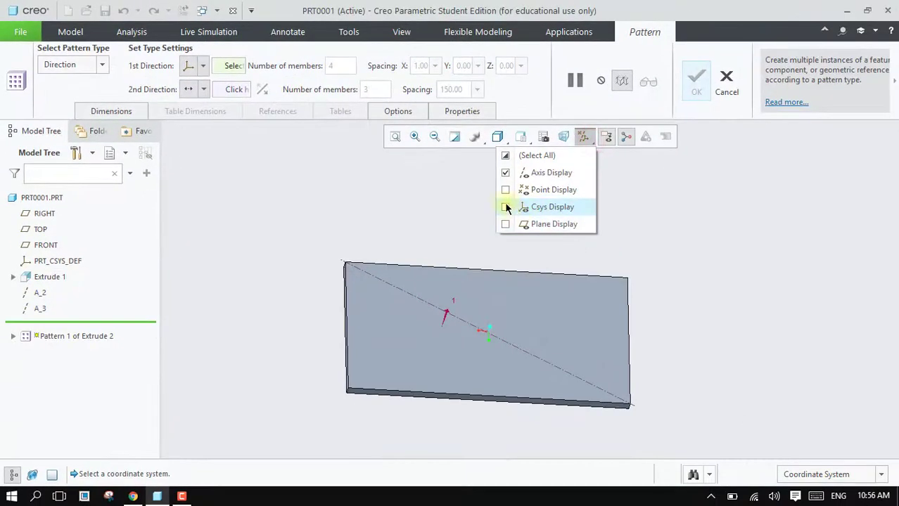
left_click(506, 208)
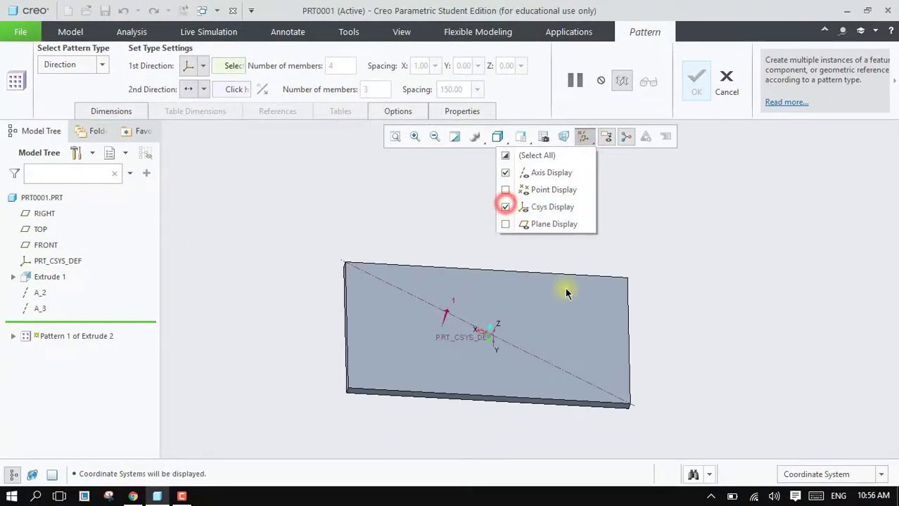
middle_click_drag(524, 254, 523, 245)
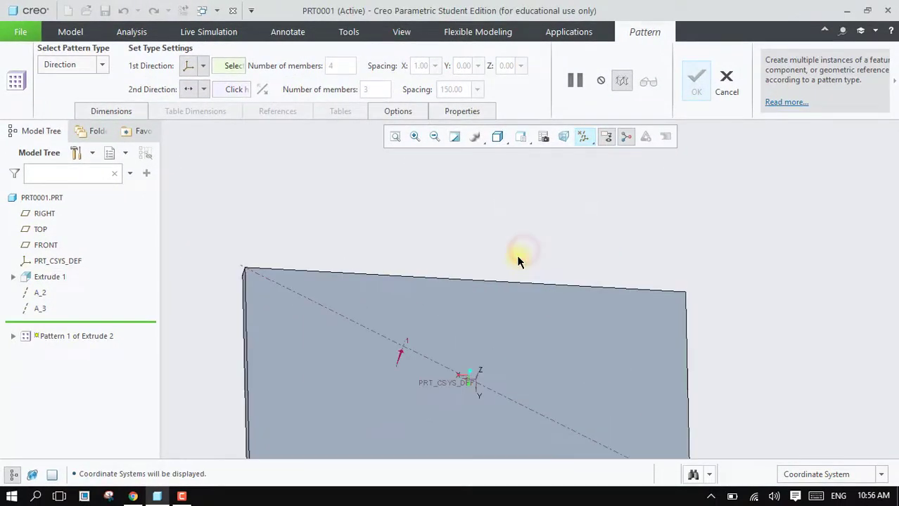
left_click(470, 394)
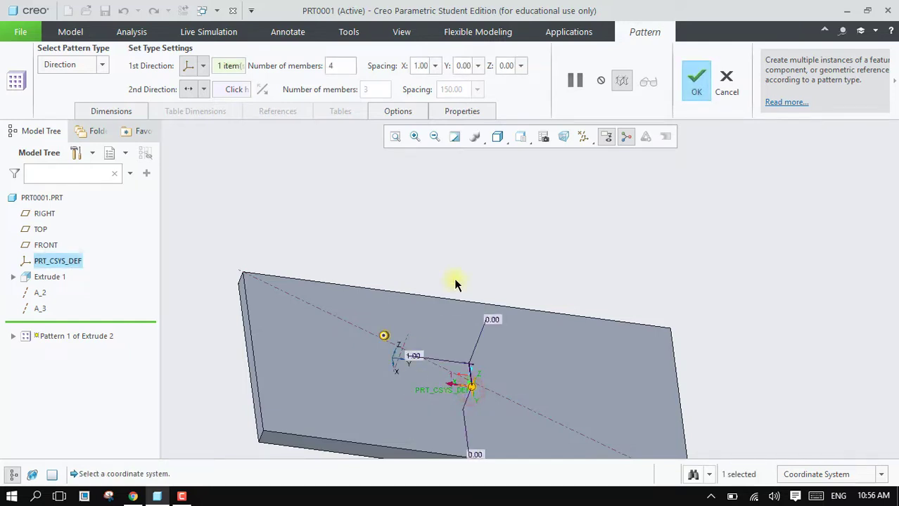
middle_click_drag(469, 251, 448, 248)
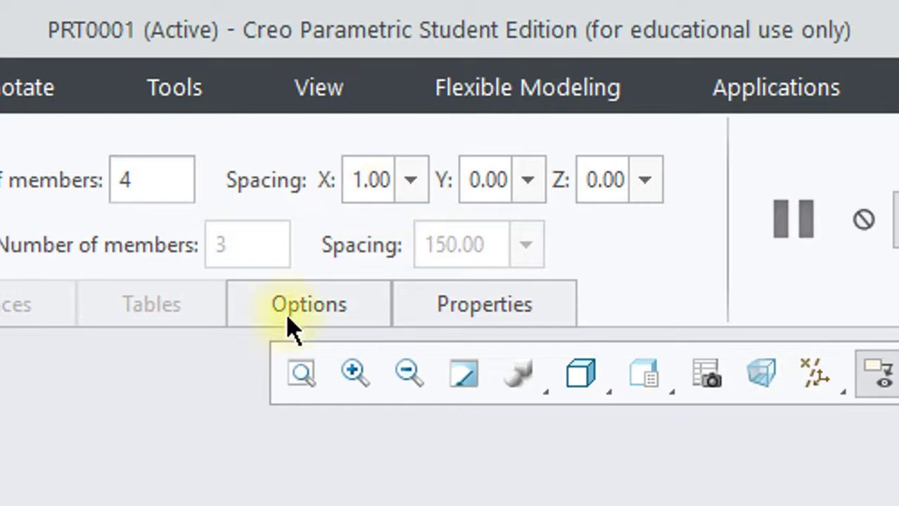
Set the coordinate-system spacing to X 100, Y 50, Z 10 and finish the pattern
double_click(362, 178)
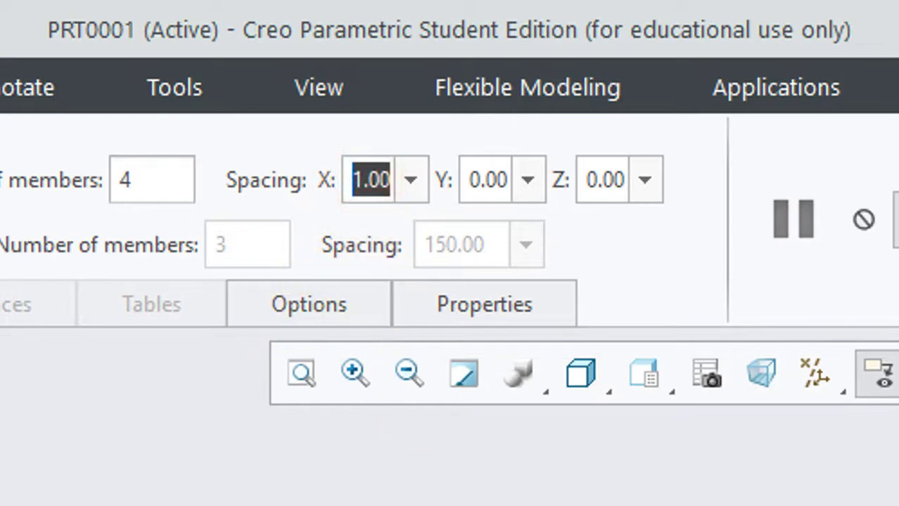
left_click(302, 367)
type("100")
key("Tab")
type("50")
key("Tab")
double_click(595, 185)
type("10")
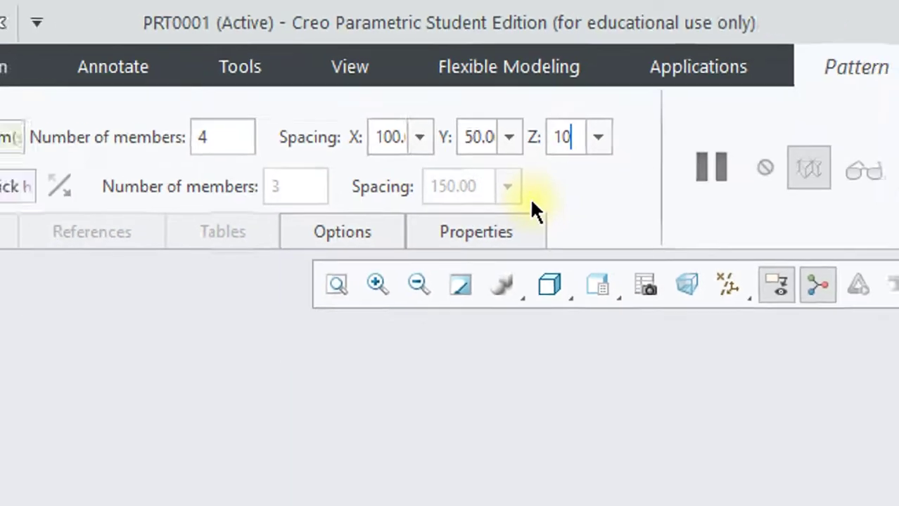
key("Return")
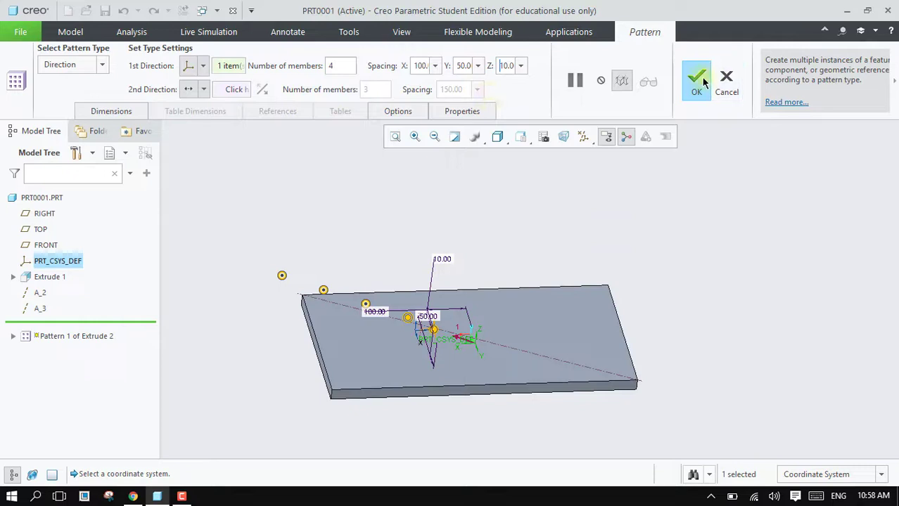
left_click(696, 79)
middle_click_drag(718, 246, 721, 219)
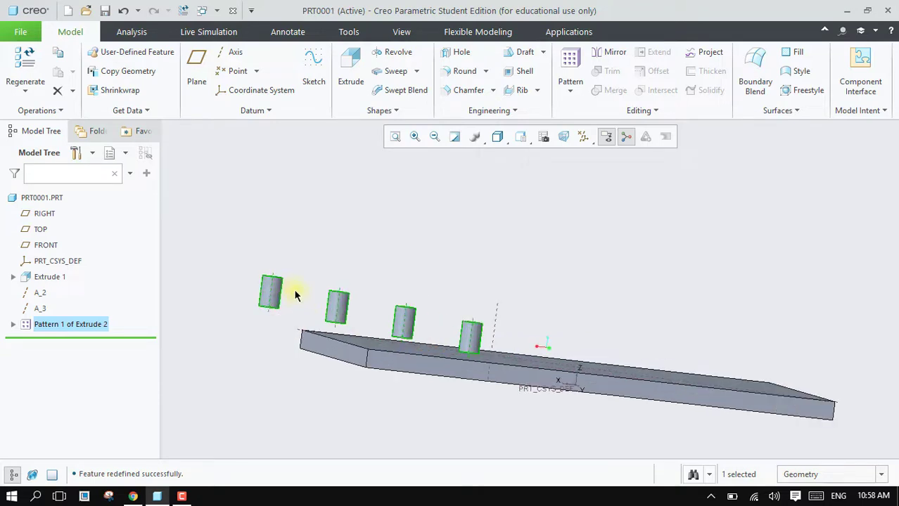
Reopen Pattern 1's definition for editing
right_click(81, 325)
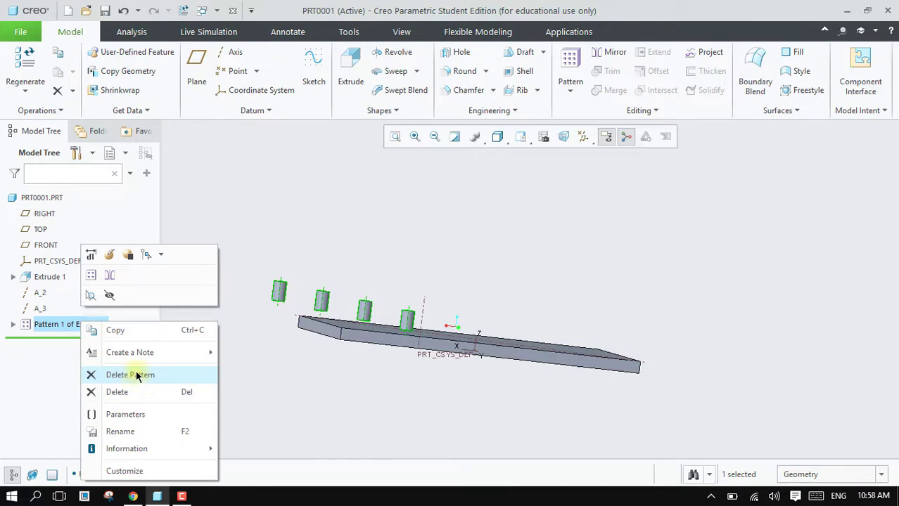
left_click(109, 254)
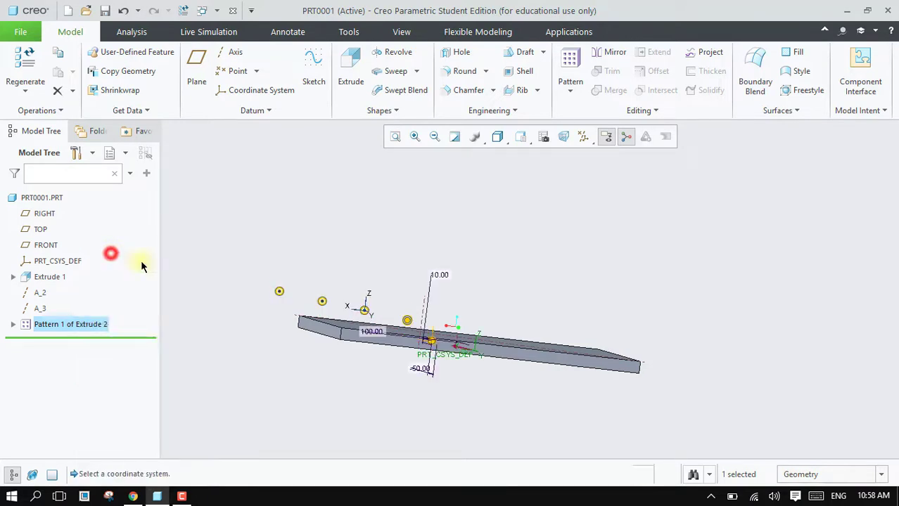
middle_click_drag(305, 219, 295, 245)
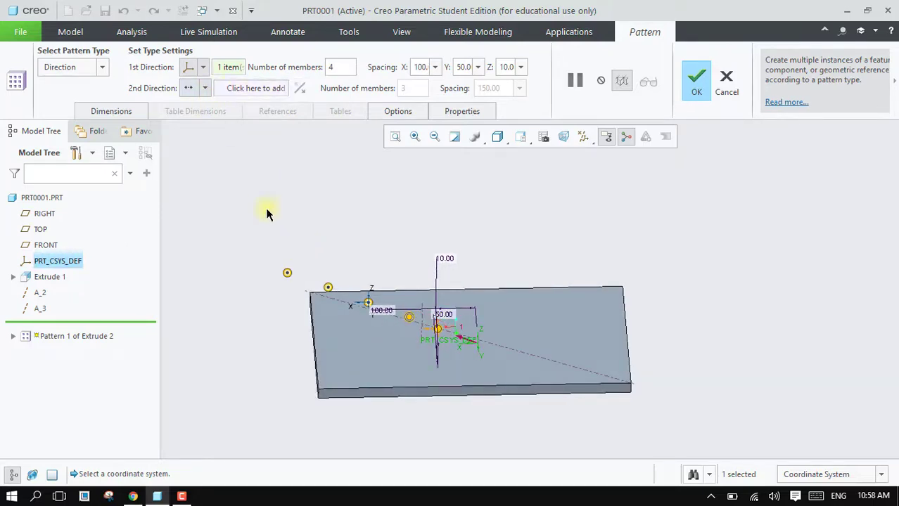
Use the plate's left edge as the second direction with 2 members
left_click(225, 91)
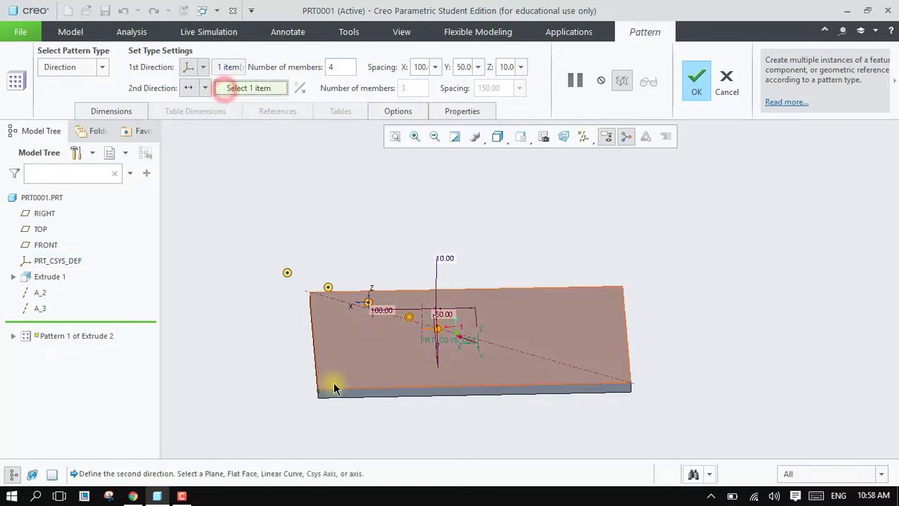
left_click(317, 375)
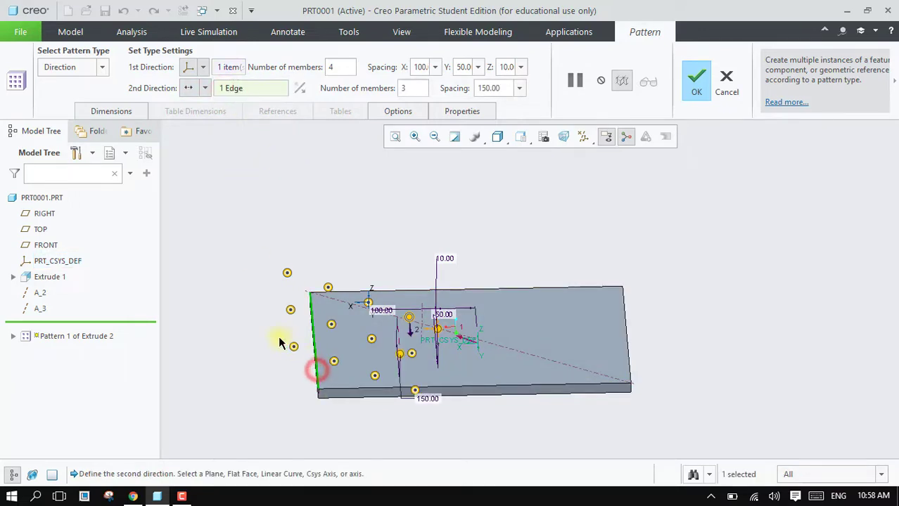
middle_click_drag(277, 343, 267, 344)
left_click(415, 87)
type("2")
key("Return")
left_click_drag(394, 357, 399, 360)
left_click(696, 79)
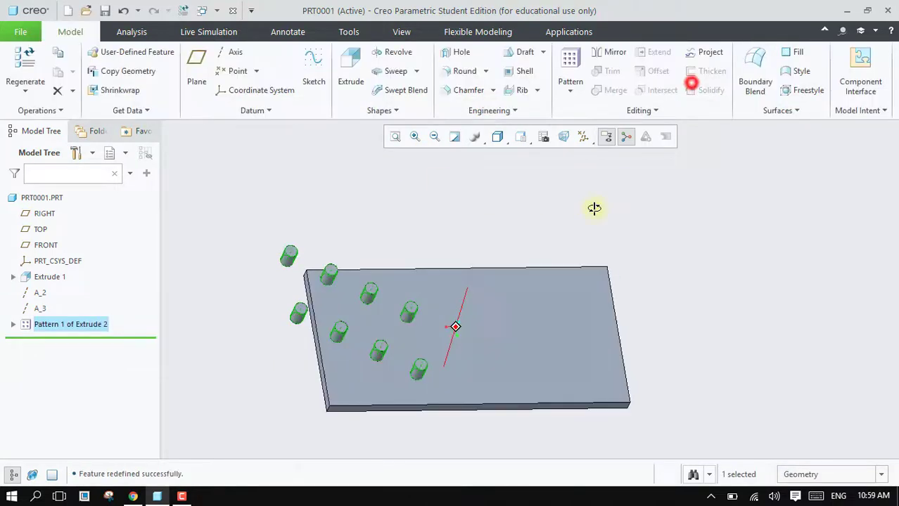